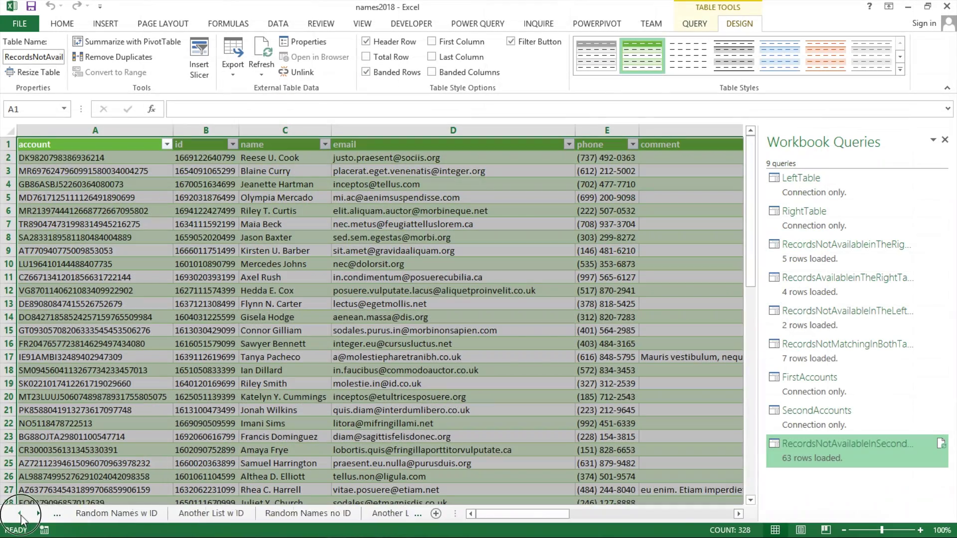
# Look through the Learn, Another List no ID and Records Not In Left Table sheets
pyautogui.click(20, 515)
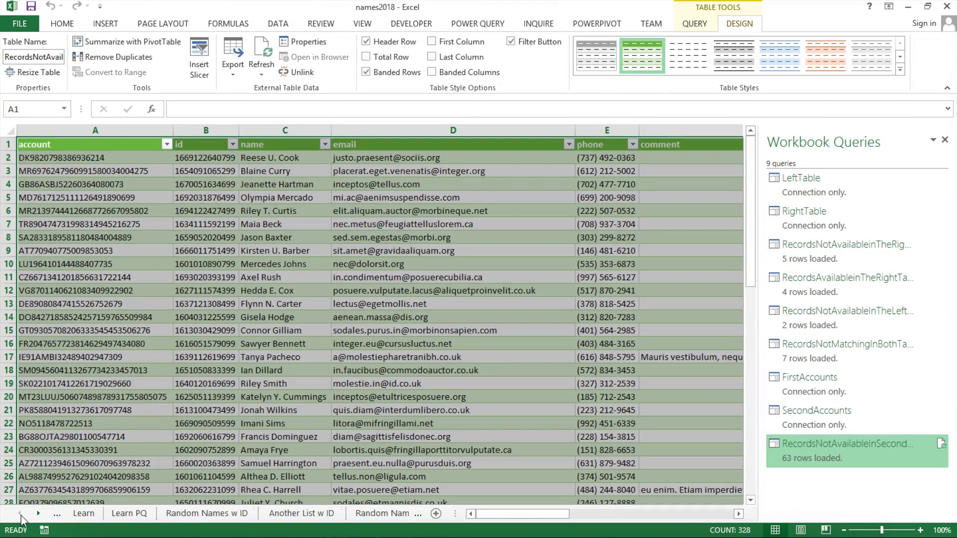
pyautogui.click(102, 518)
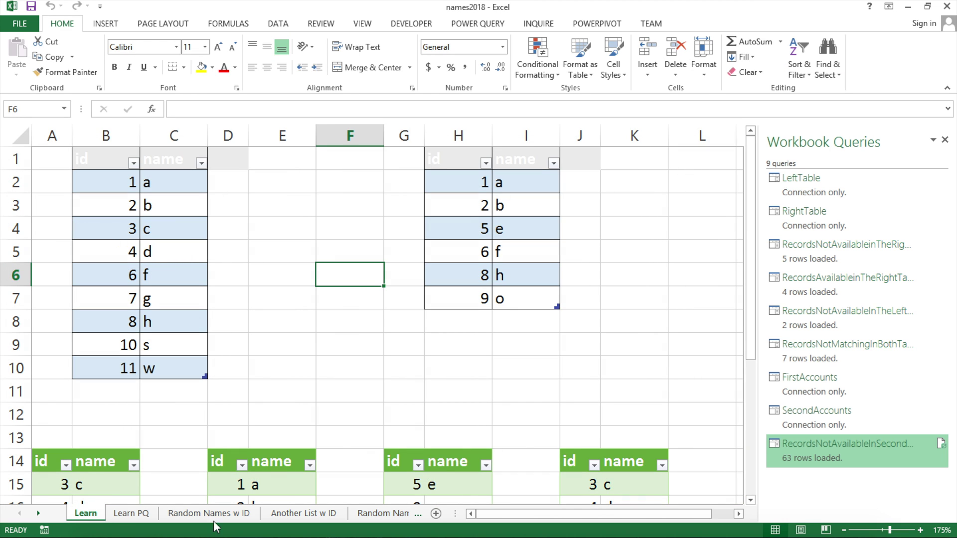
pyautogui.click(38, 513)
pyautogui.click(38, 513)
pyautogui.click(37, 514)
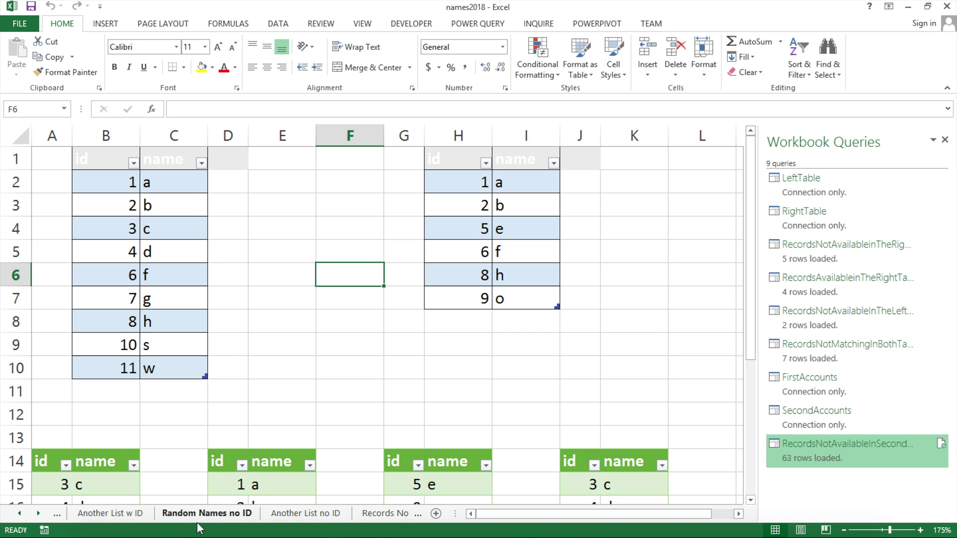
pyautogui.click(300, 517)
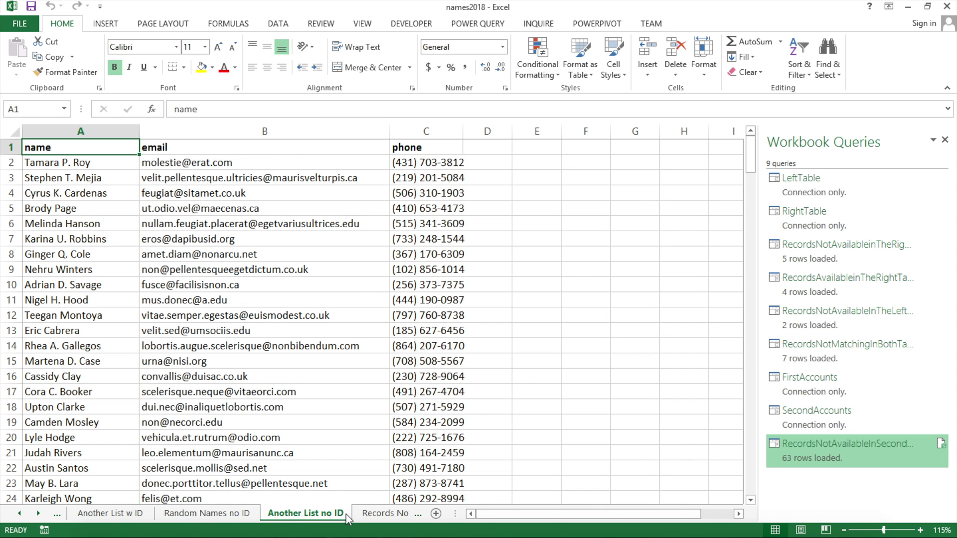
pyautogui.moveTo(96, 146); pyautogui.dragTo(428, 209)
pyautogui.click(388, 519)
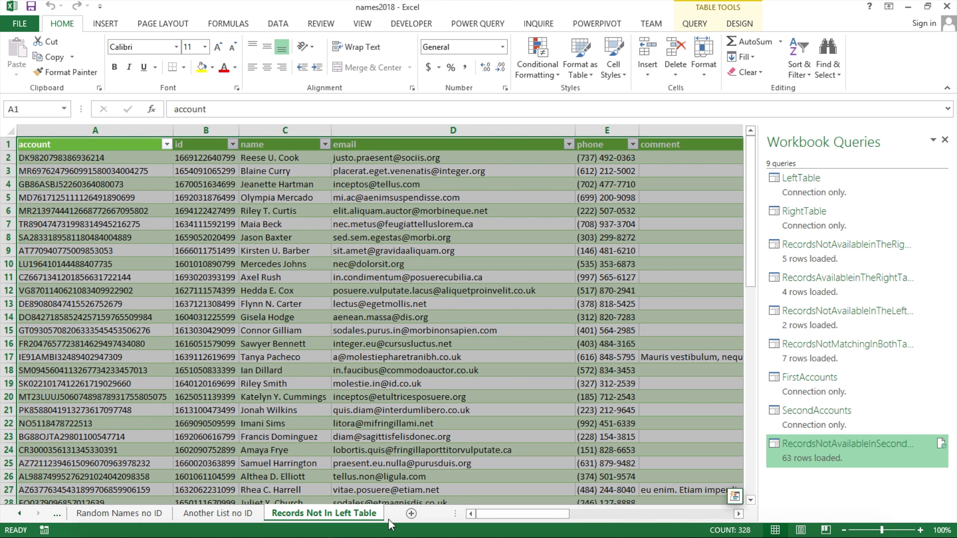
# Move the Records Not In Left Table sheet directly before the Random Names no ID sheet
pyautogui.click(136, 518)
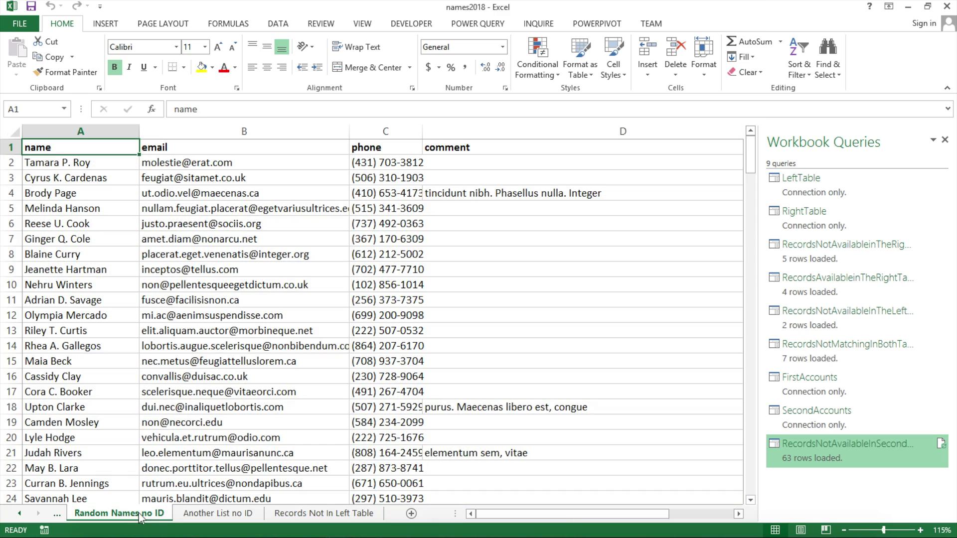
pyautogui.click(340, 516)
pyautogui.moveTo(343, 517); pyautogui.dragTo(75, 517)
# Compare the name and email data on the Random Names no ID and Another List no ID sheets
pyautogui.click(227, 514)
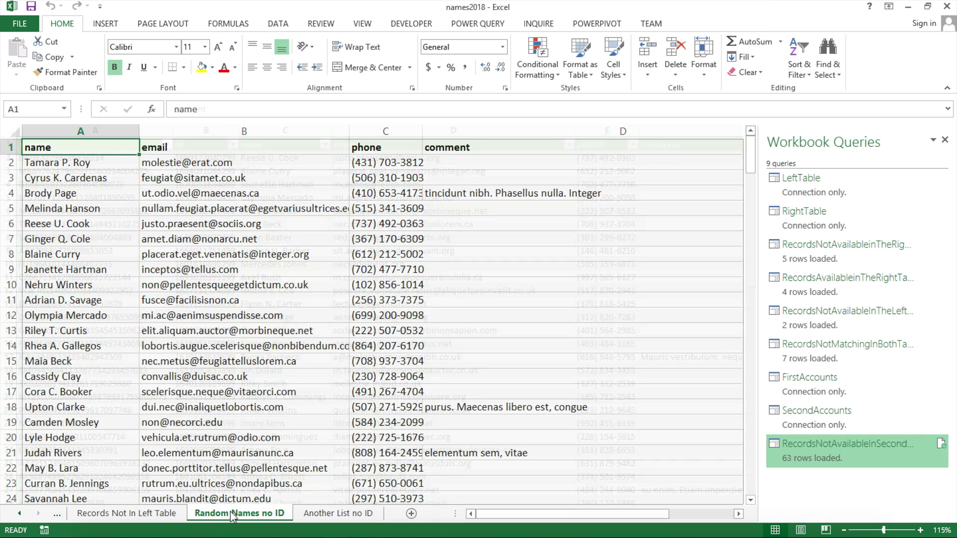
pyautogui.click(345, 515)
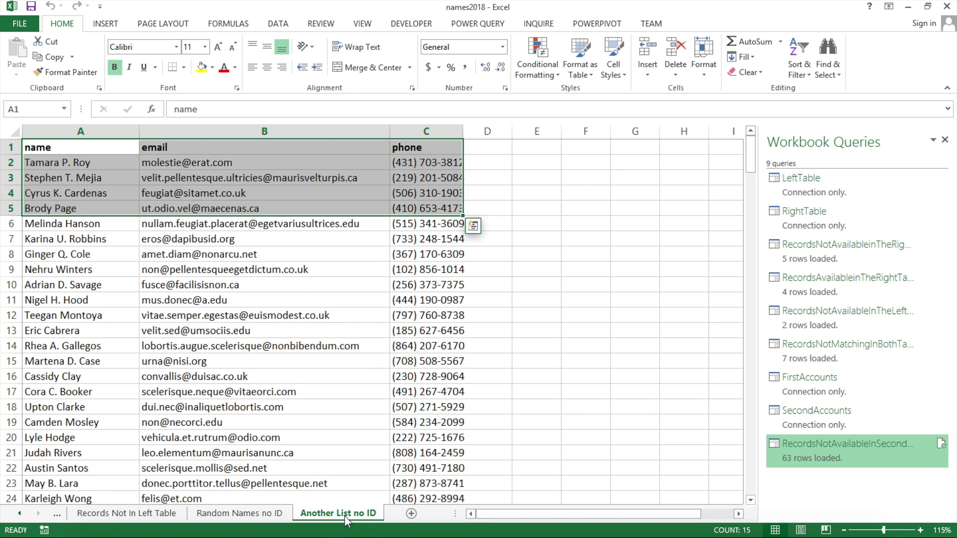
pyautogui.click(52, 149)
pyautogui.click(269, 515)
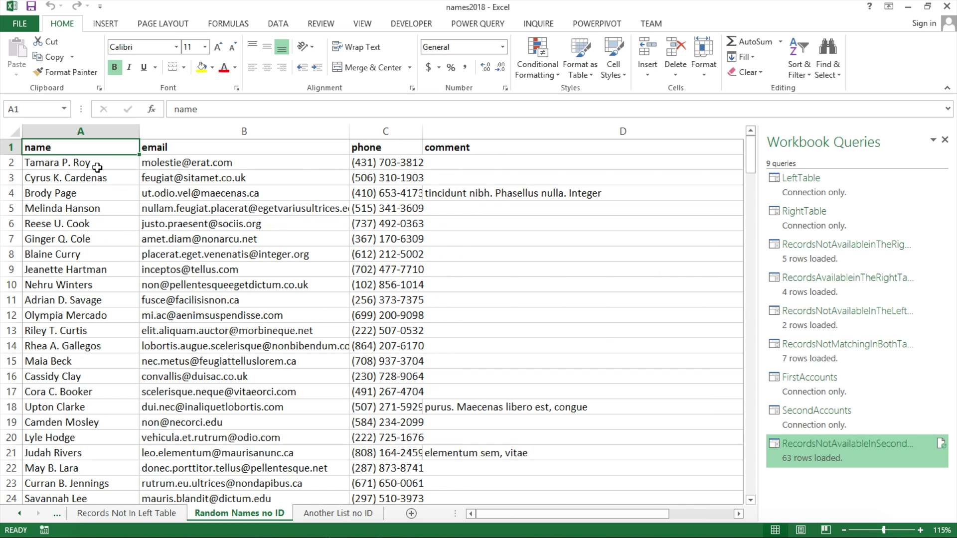
pyautogui.moveTo(215, 167); pyautogui.dragTo(214, 361)
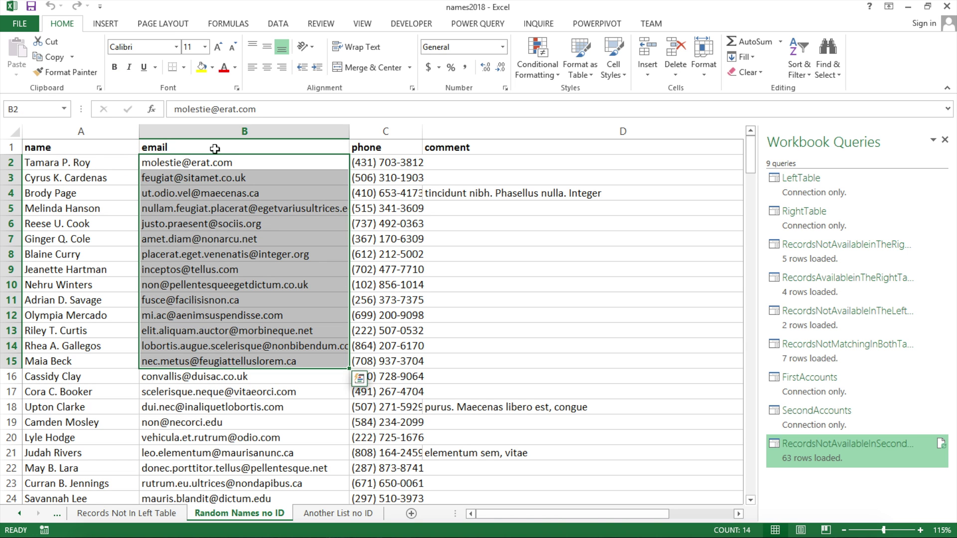
pyautogui.click(348, 515)
pyautogui.click(272, 516)
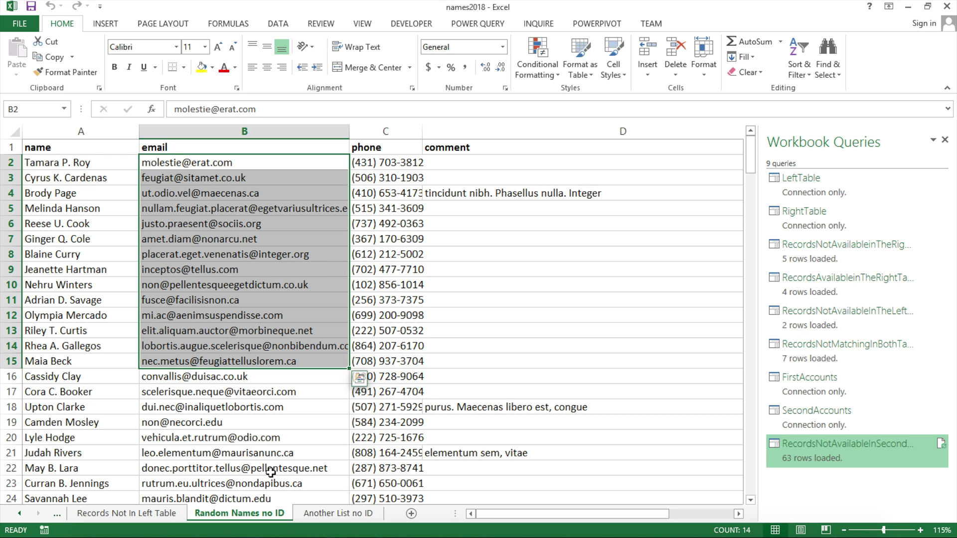
# Examine the record in row 7 of Another List no ID and the one in row 8 of Random Names no ID
pyautogui.click(319, 513)
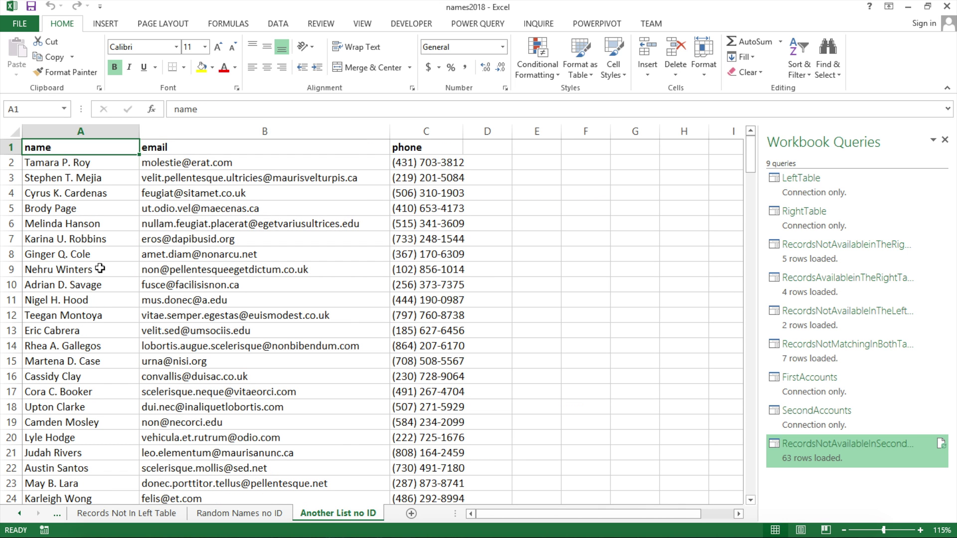
pyautogui.moveTo(80, 240); pyautogui.dragTo(421, 244)
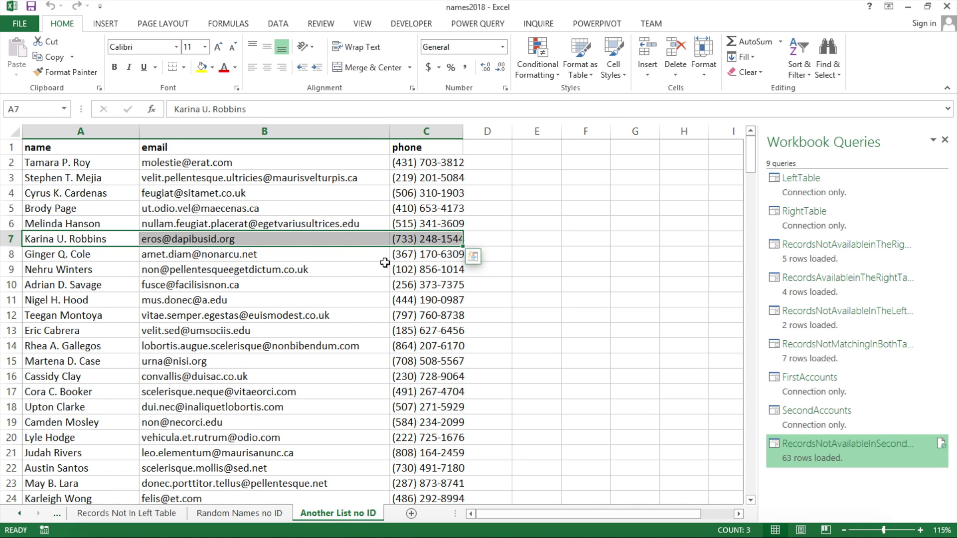
pyautogui.click(247, 513)
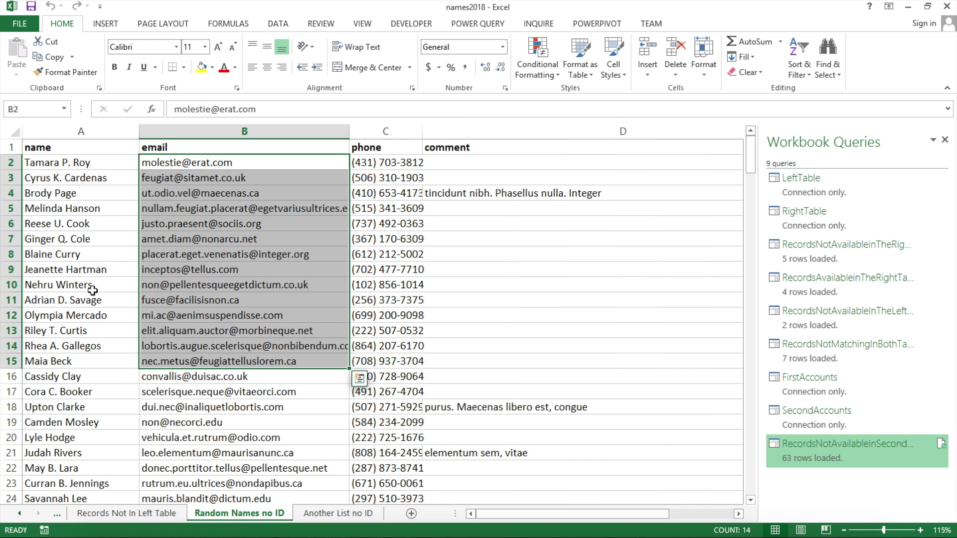
pyautogui.moveTo(78, 259); pyautogui.dragTo(385, 259)
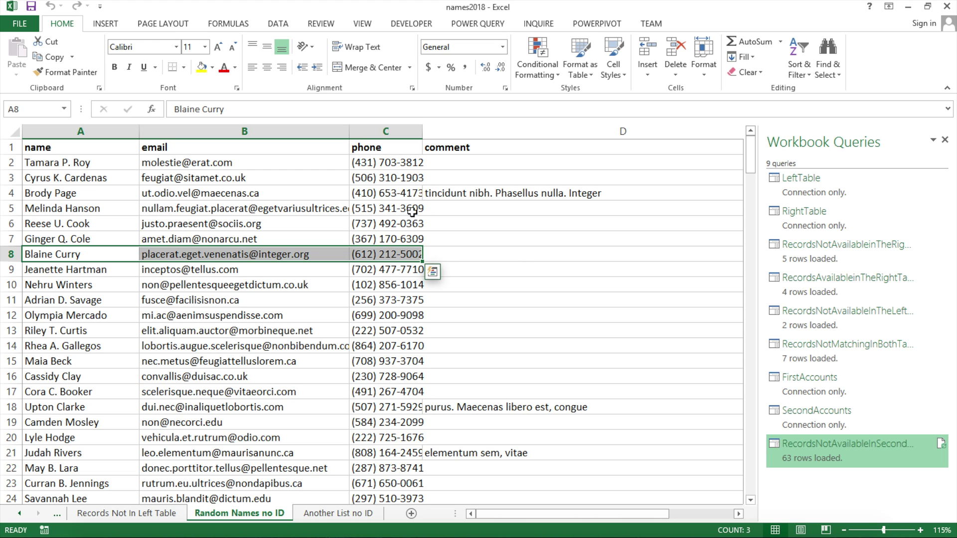
# Check the comment column of Random Names no ID against Another List no ID, and highlight the shared name, email and phone data in A1:C16
pyautogui.click(466, 132)
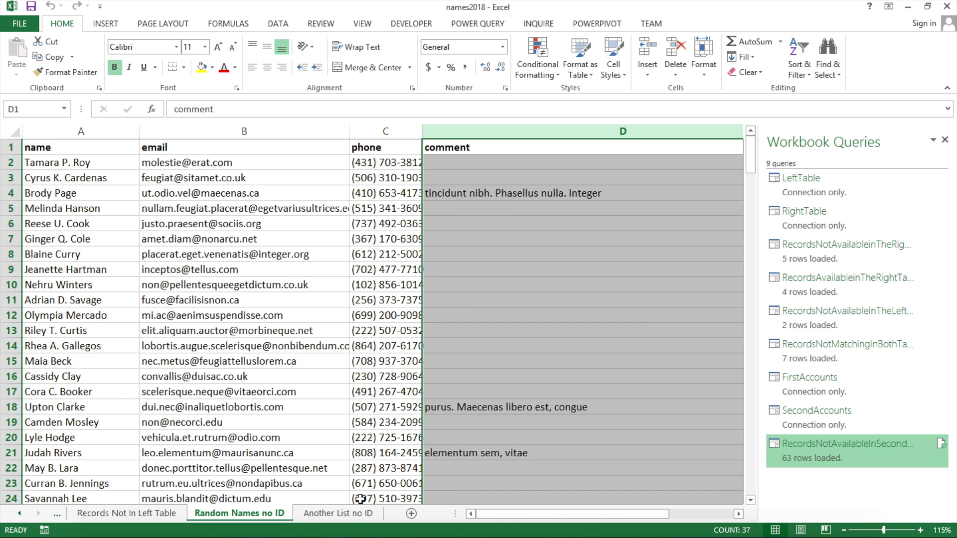
pyautogui.click(354, 513)
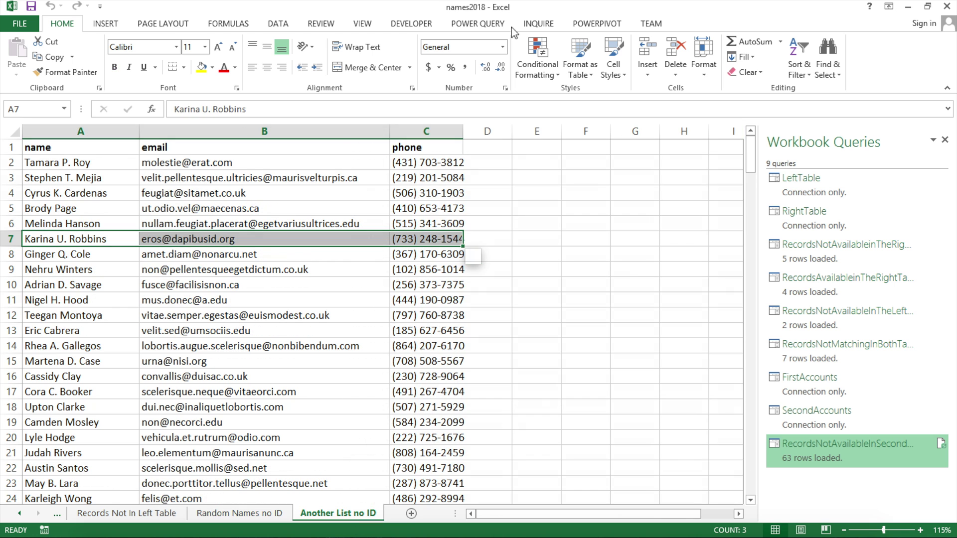
pyautogui.click(248, 513)
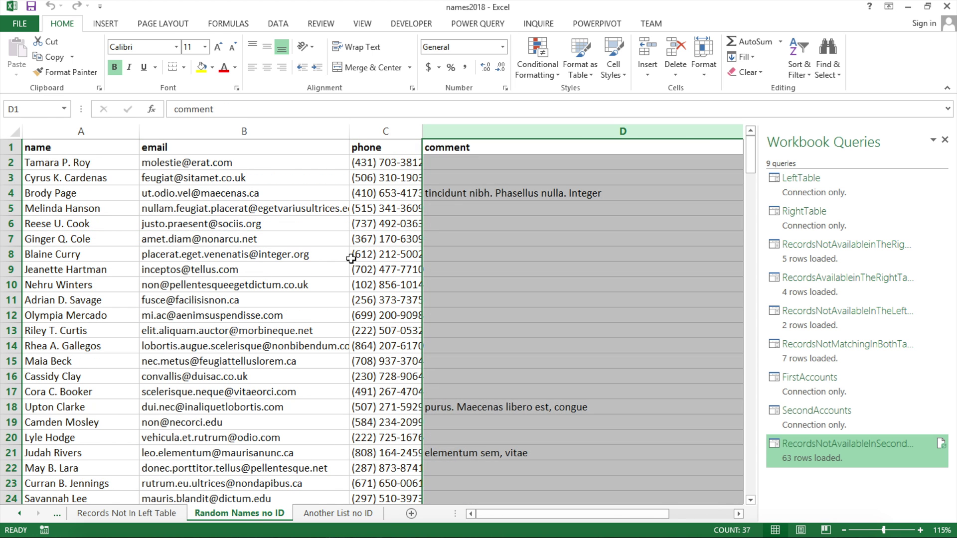
pyautogui.click(88, 151)
pyautogui.moveTo(88, 150); pyautogui.dragTo(399, 378)
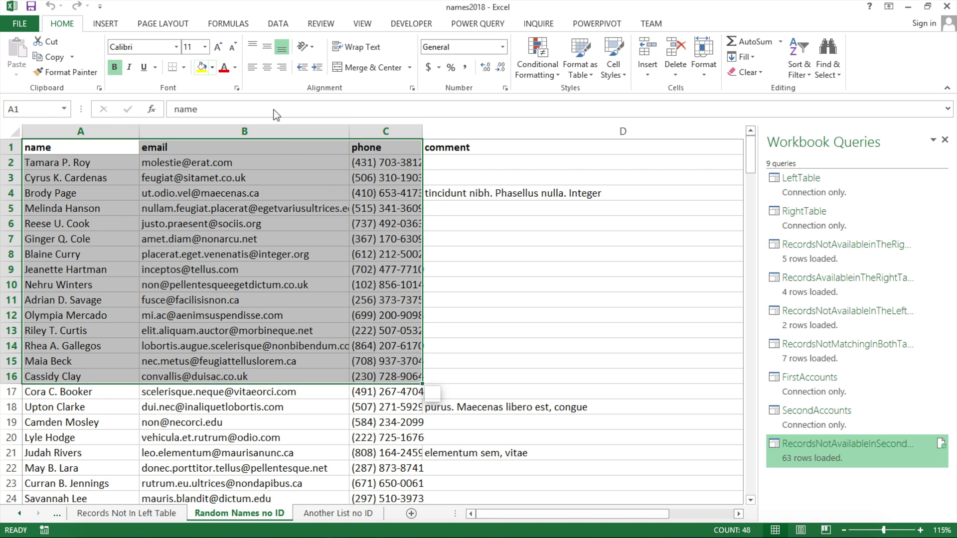
# Insert a column headed ID before the comment column on Random Names no ID, and widen the phone column slightly
pyautogui.keyDown('ctrl'); pyautogui.click(447, 133); pyautogui.keyUp('ctrl')
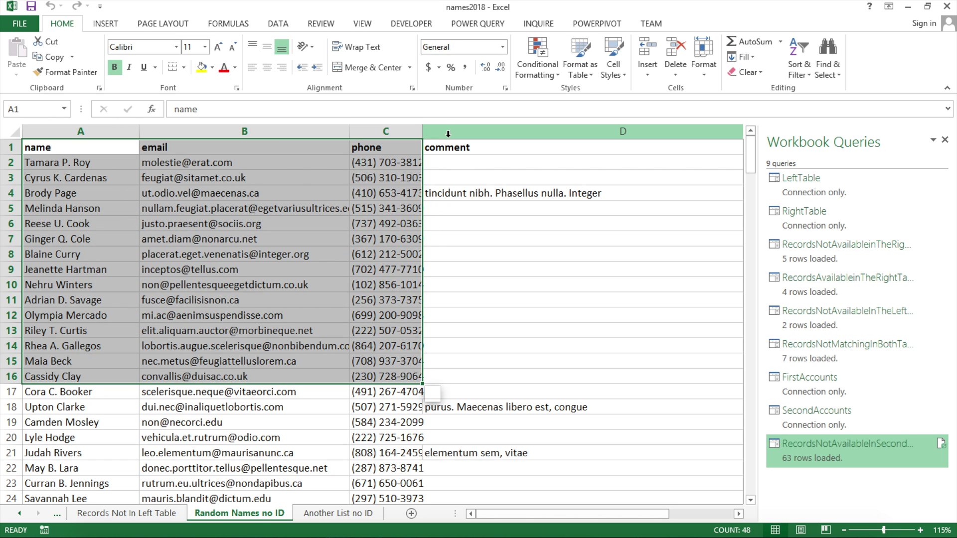
pyautogui.rightClick(448, 130)
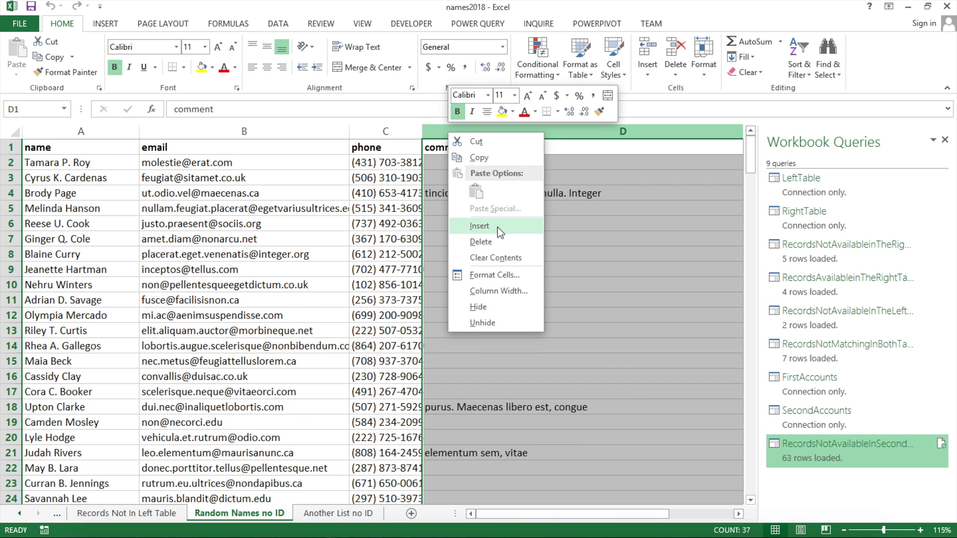
pyautogui.click(497, 228)
pyautogui.click(456, 150)
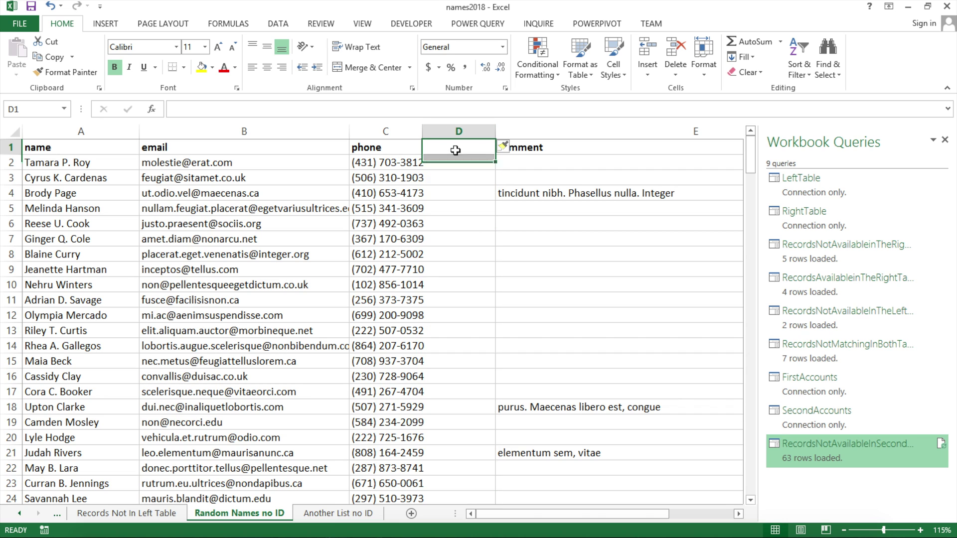
pyautogui.write('ID')
pyautogui.press('Return')
pyautogui.moveTo(422, 131); pyautogui.dragTo(446, 129)
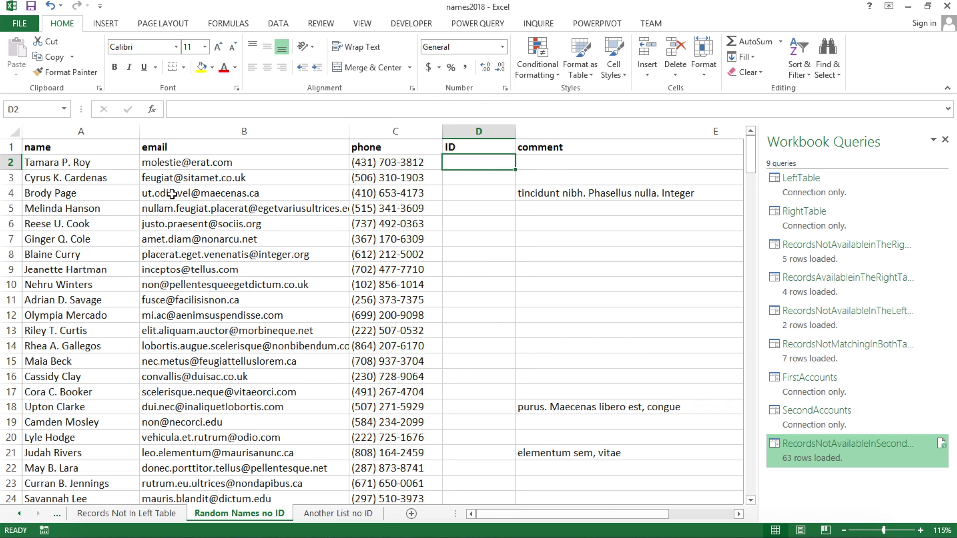
# Enter =CONCATENATE(A2,"---",B2,"---",C2) in D2 to combine the name, email and phone into an ID
pyautogui.click(97, 162)
pyautogui.click(190, 166)
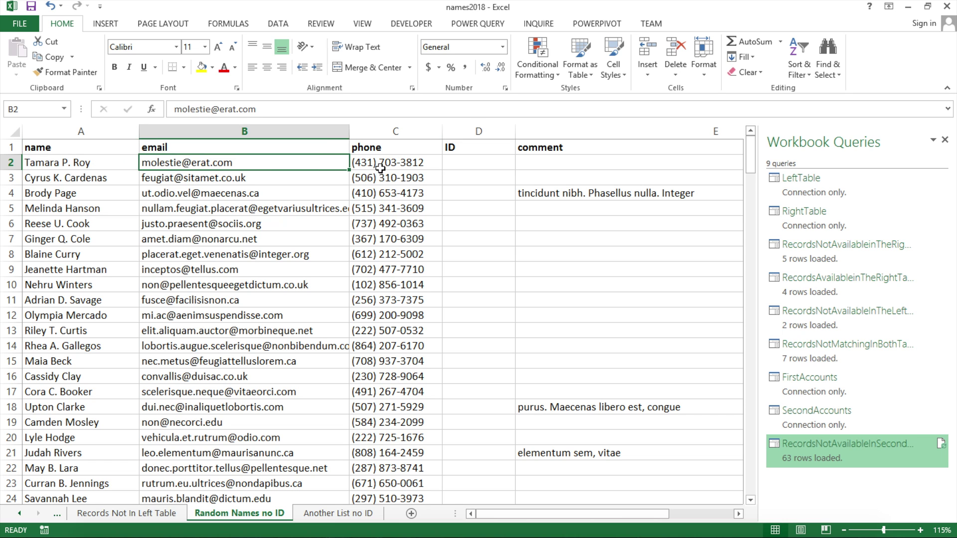
pyautogui.click(386, 165)
pyautogui.click(466, 163)
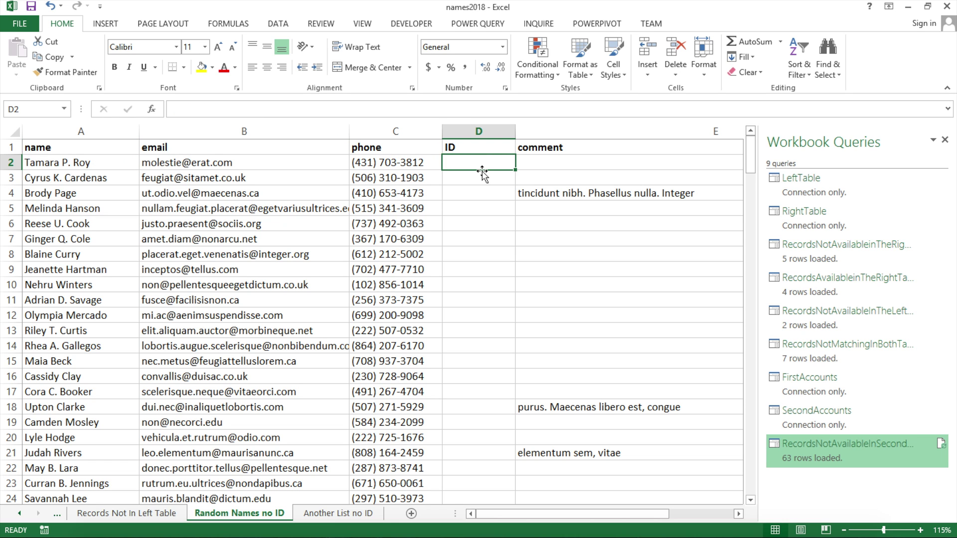
pyautogui.write('=CON')
pyautogui.doubleClick(482, 176)
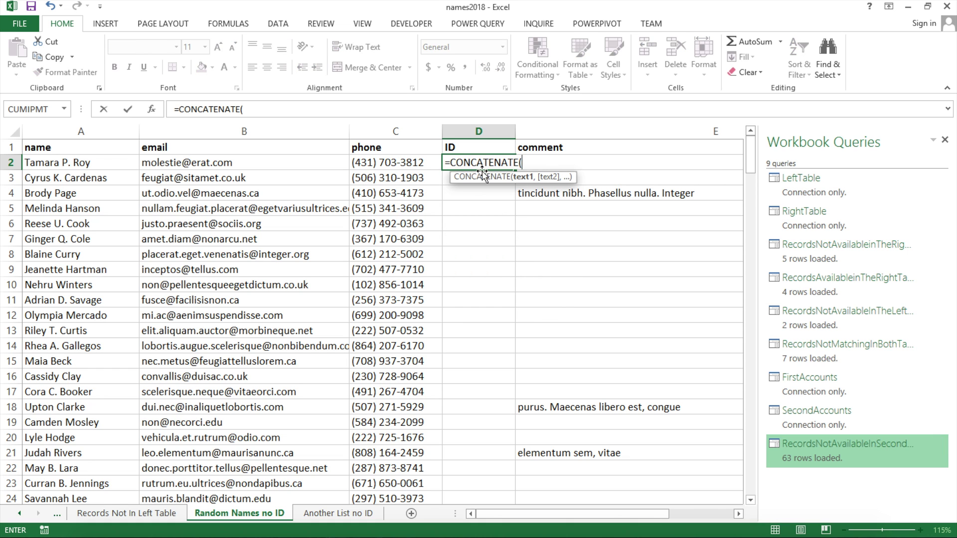
pyautogui.click(81, 164)
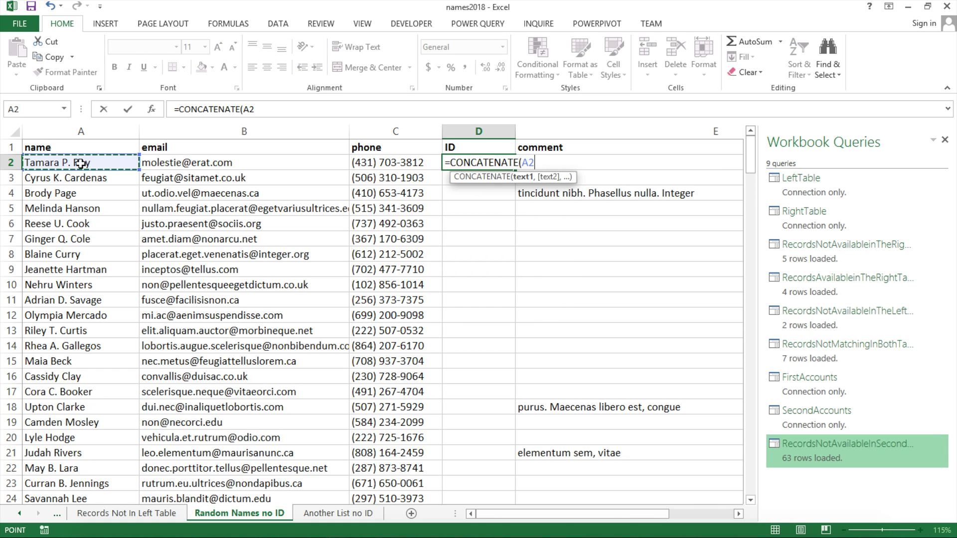
pyautogui.write(',"---')
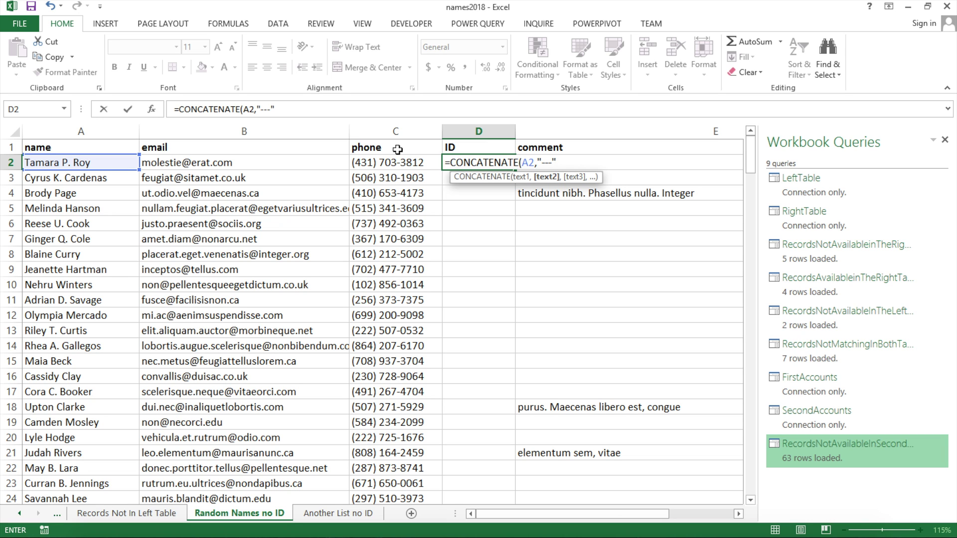
pyautogui.write(',')
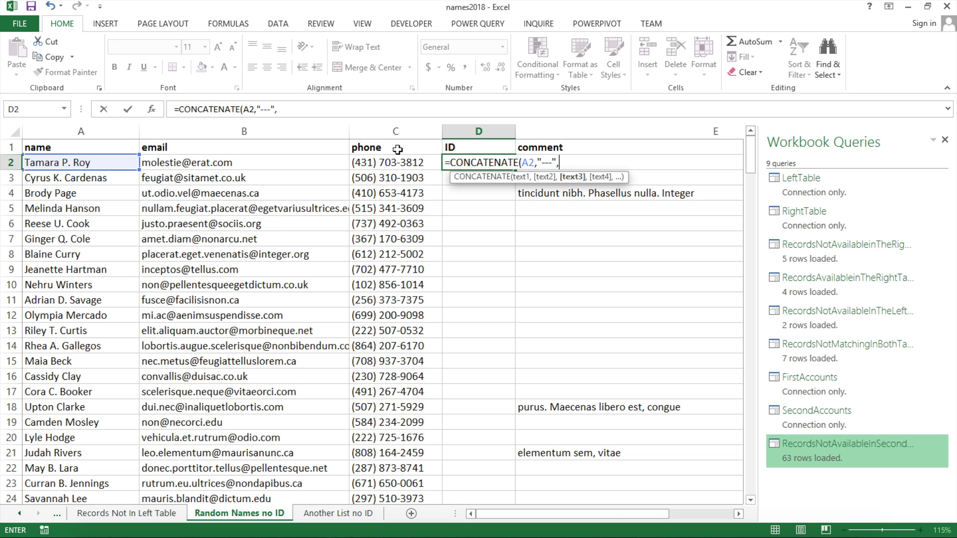
pyautogui.click(229, 166)
pyautogui.write(',"---')
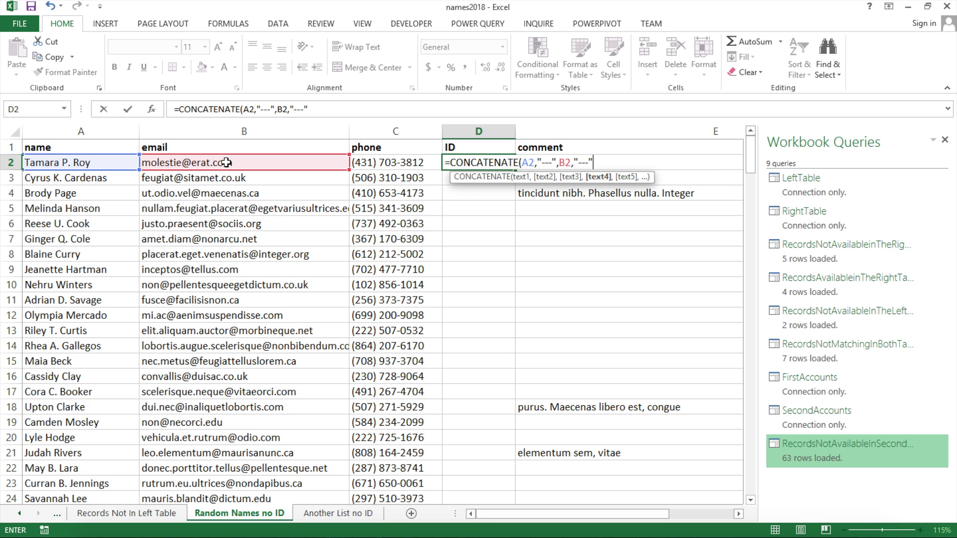
pyautogui.write(',')
pyautogui.click(394, 163)
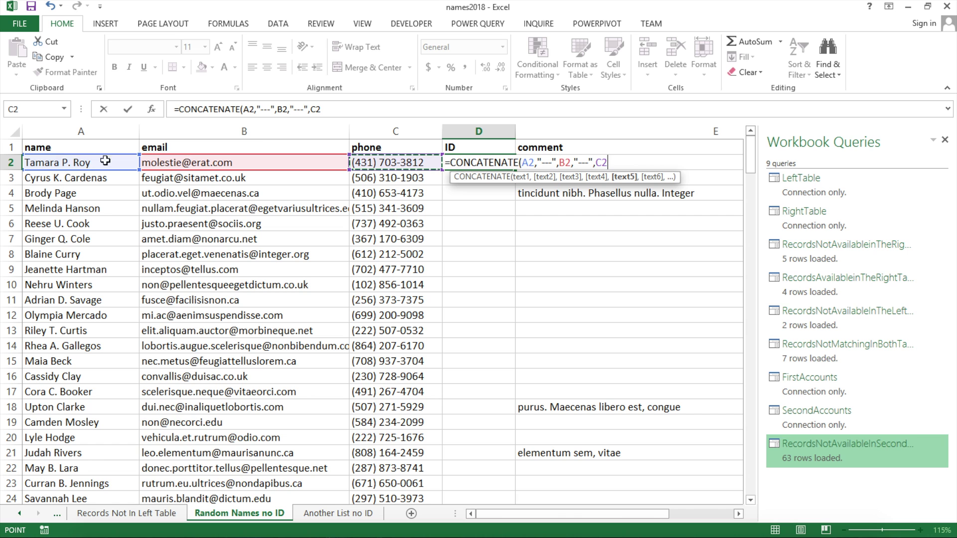
pyautogui.write(')')
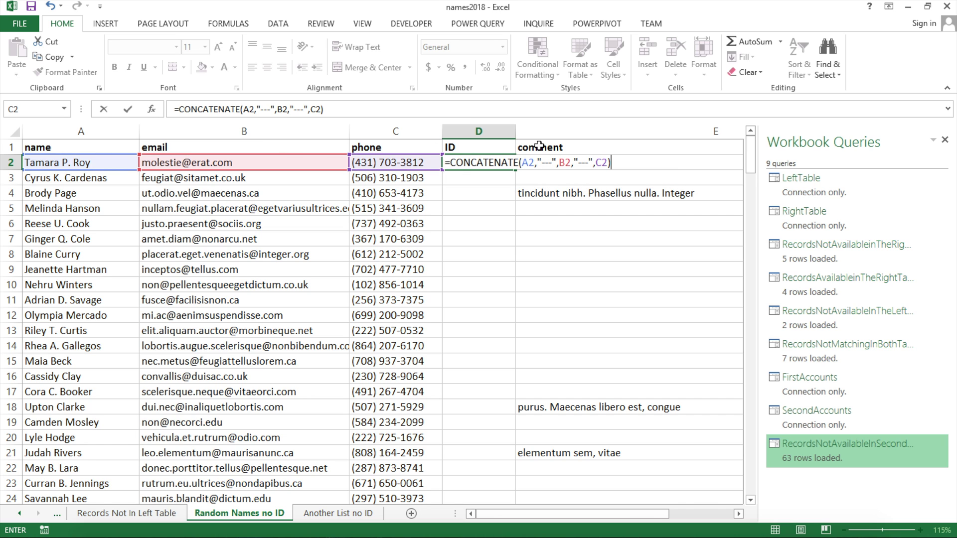
pyautogui.press('Return')
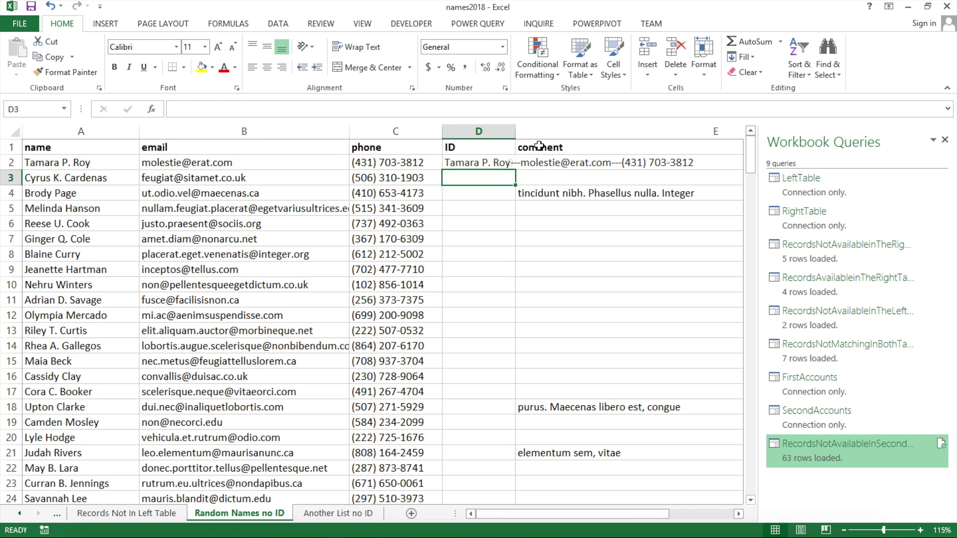
# Widen column D to fit the combined ID in D2 and fill its formula down through all records
pyautogui.click(469, 163)
pyautogui.moveTo(515, 131); pyautogui.dragTo(701, 131)
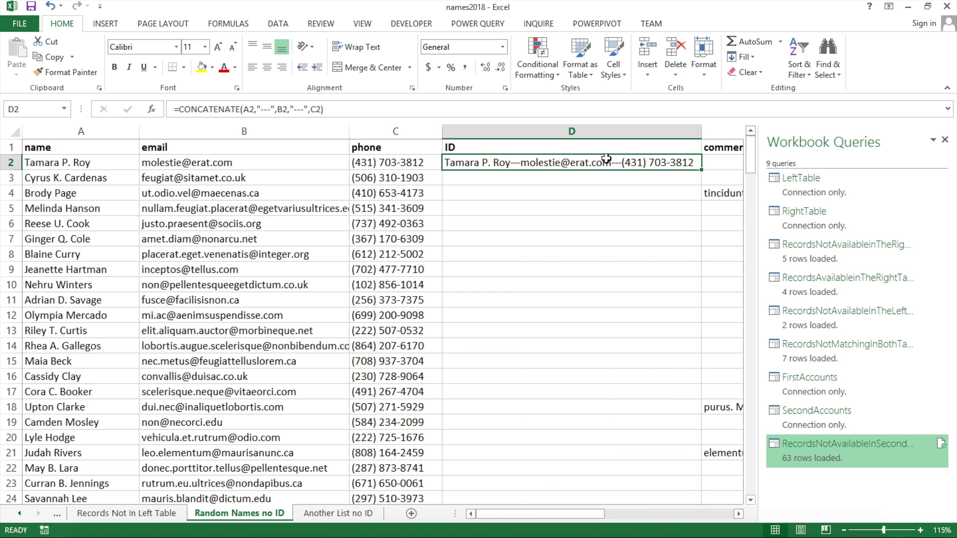
pyautogui.doubleClick(703, 172)
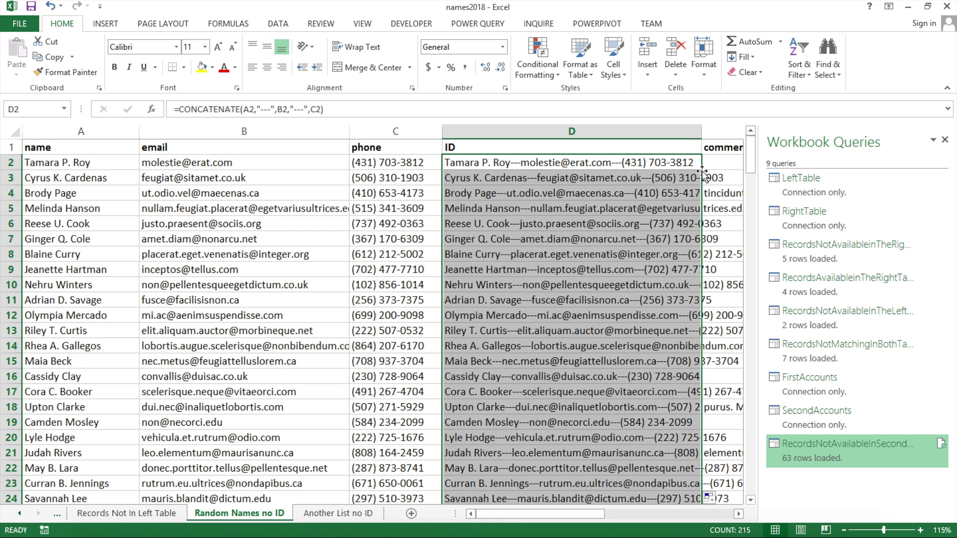
# Narrow the ID column on Random Names no ID, and add an id header in D1 of Another List no ID
pyautogui.moveTo(702, 131); pyautogui.dragTo(570, 145)
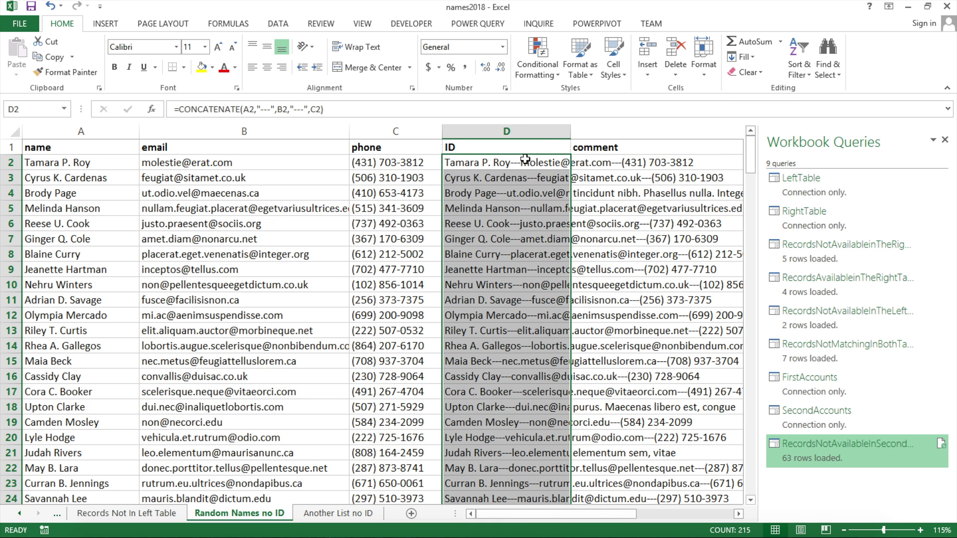
pyautogui.click(354, 515)
pyautogui.click(478, 151)
pyautogui.write('id')
pyautogui.press('Return')
# Enter =CONCATENATE(A2,"---",B2,"---",C2) in D2 of Another List no ID and fill it down through all records
pyautogui.write('=')
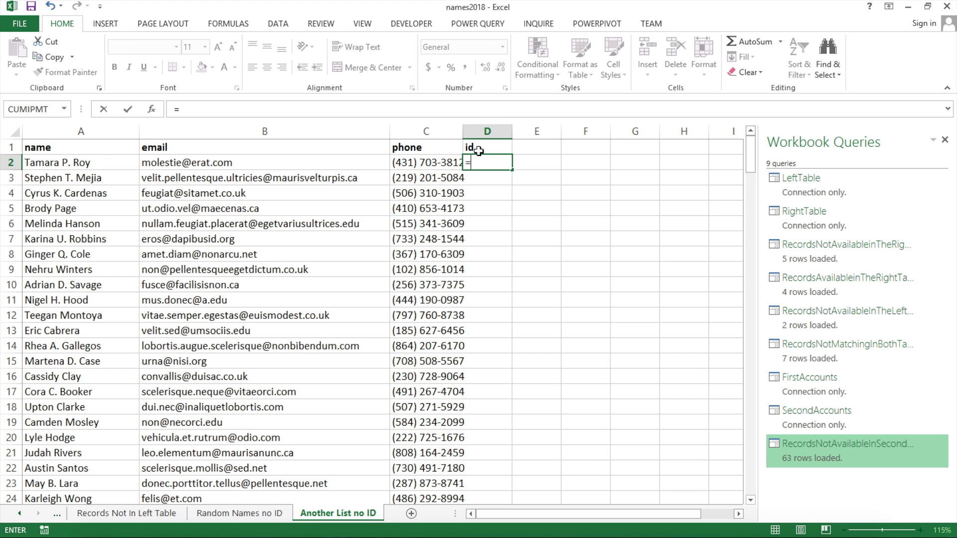
pyautogui.write('CON')
pyautogui.press('Tab')
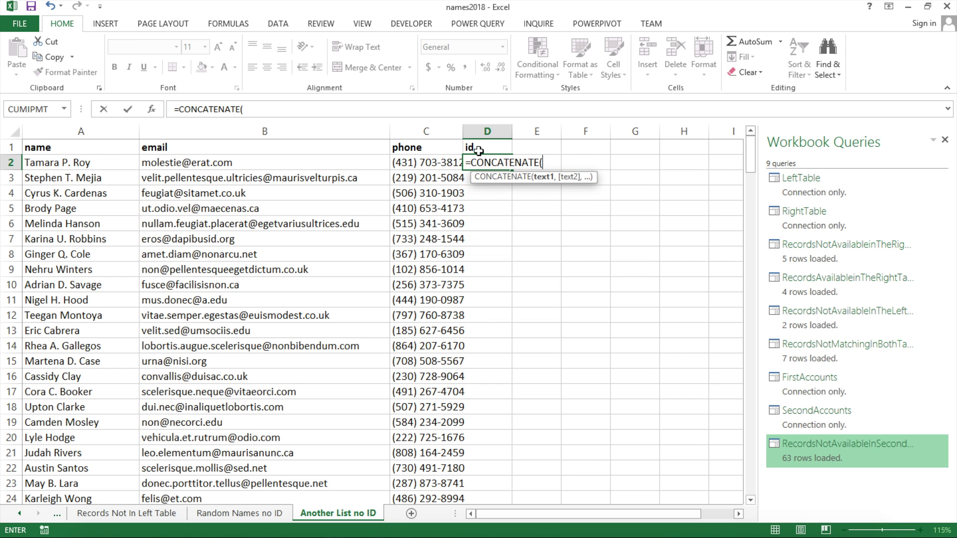
pyautogui.click(82, 162)
pyautogui.write(',"---')
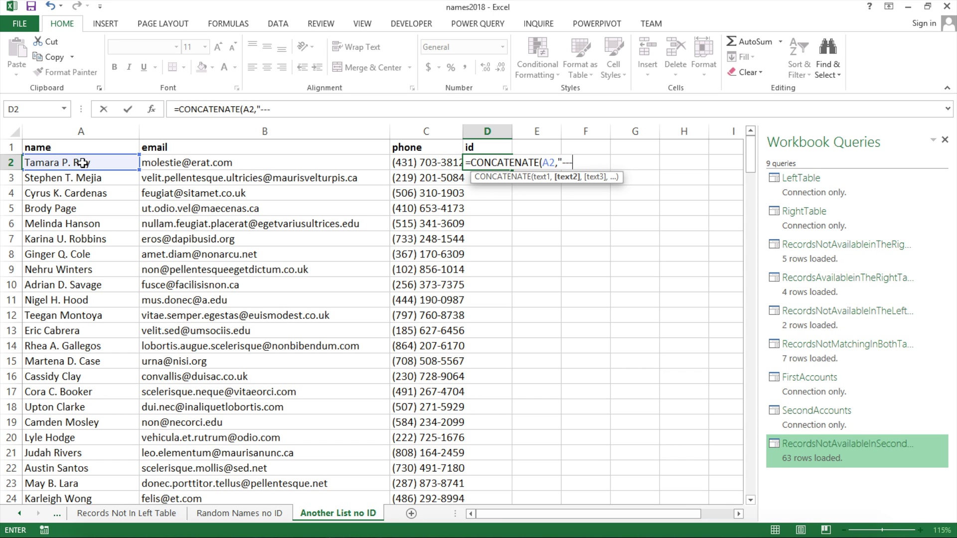
pyautogui.write('",')
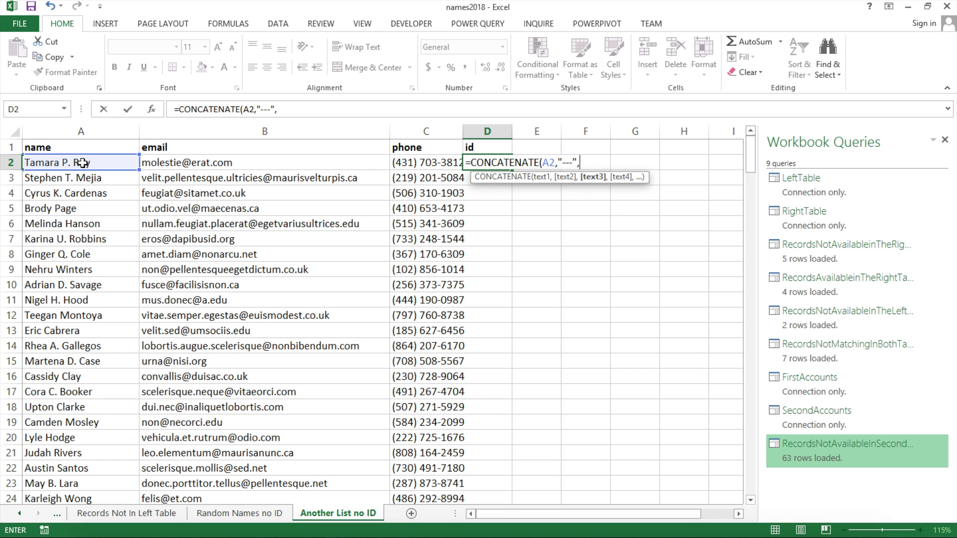
pyautogui.click(172, 159)
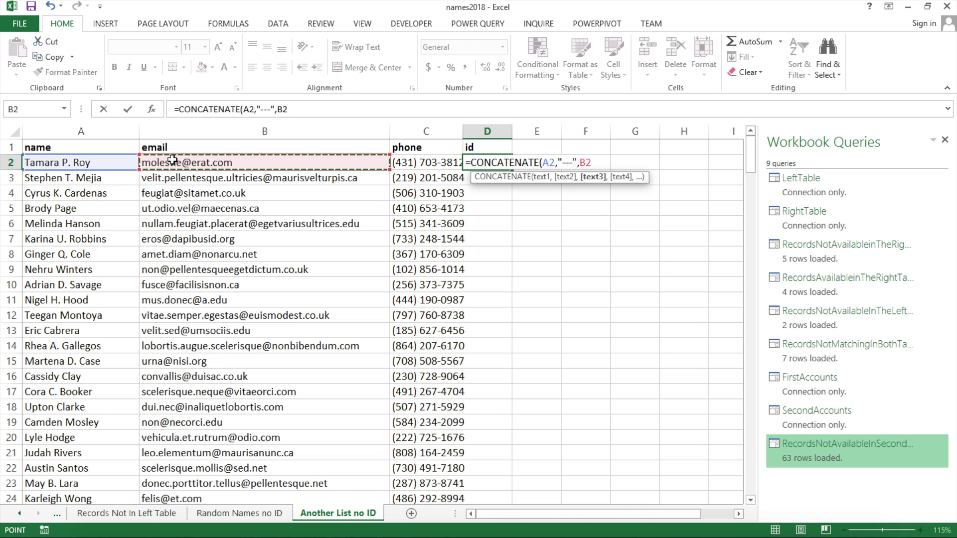
pyautogui.write(',"---')
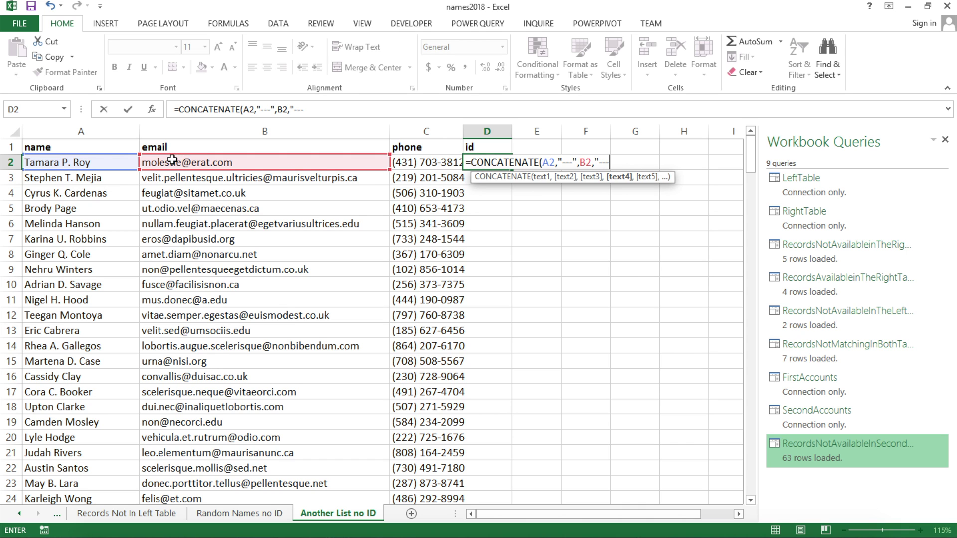
pyautogui.write('",')
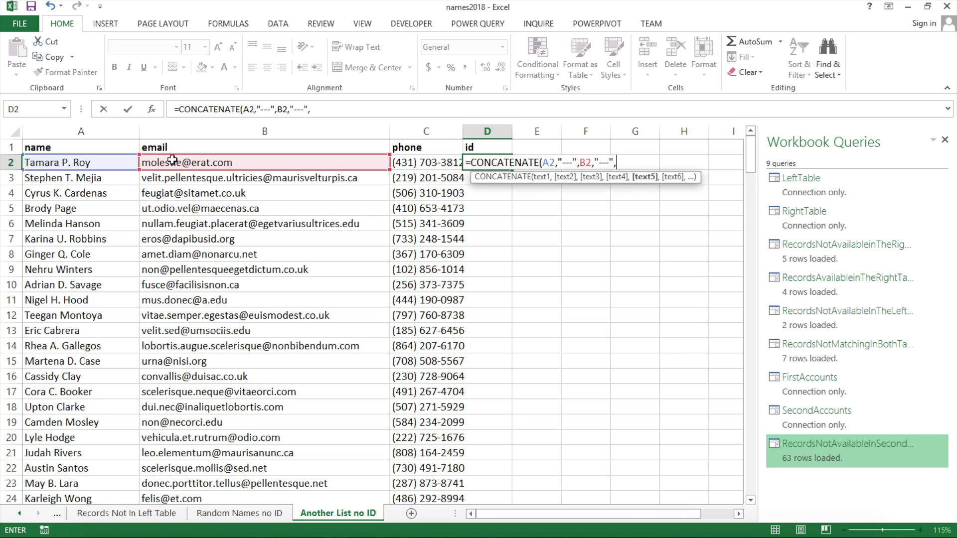
pyautogui.click(399, 164)
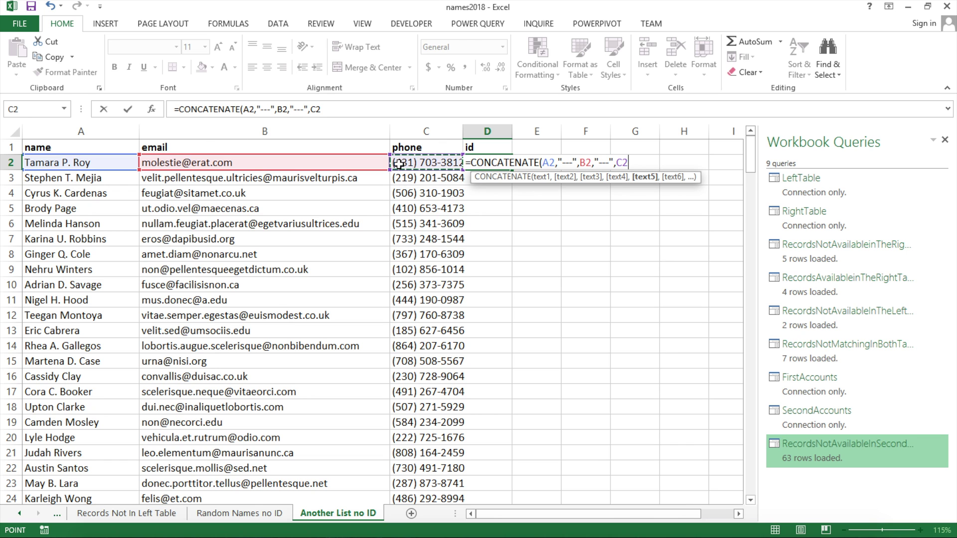
pyautogui.write(')')
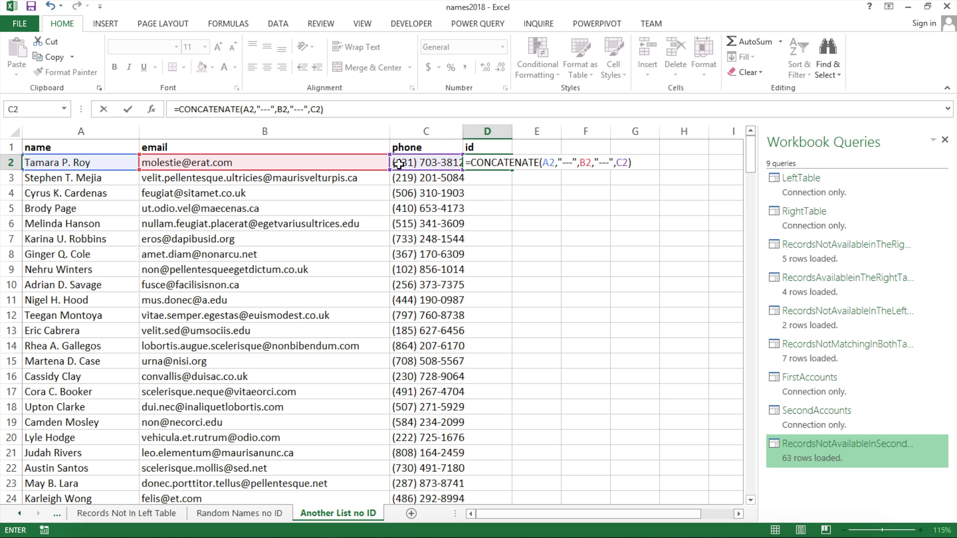
pyautogui.press('Return')
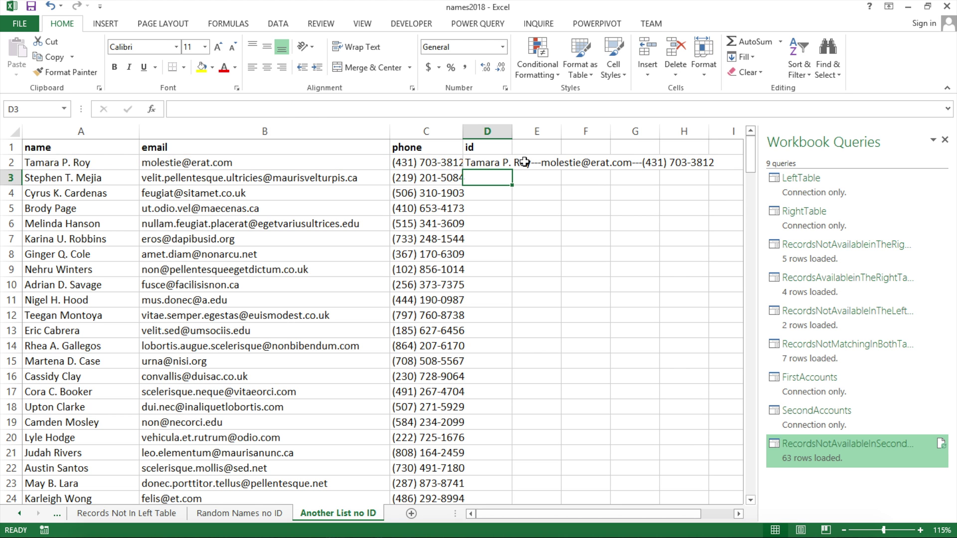
pyautogui.click(510, 166)
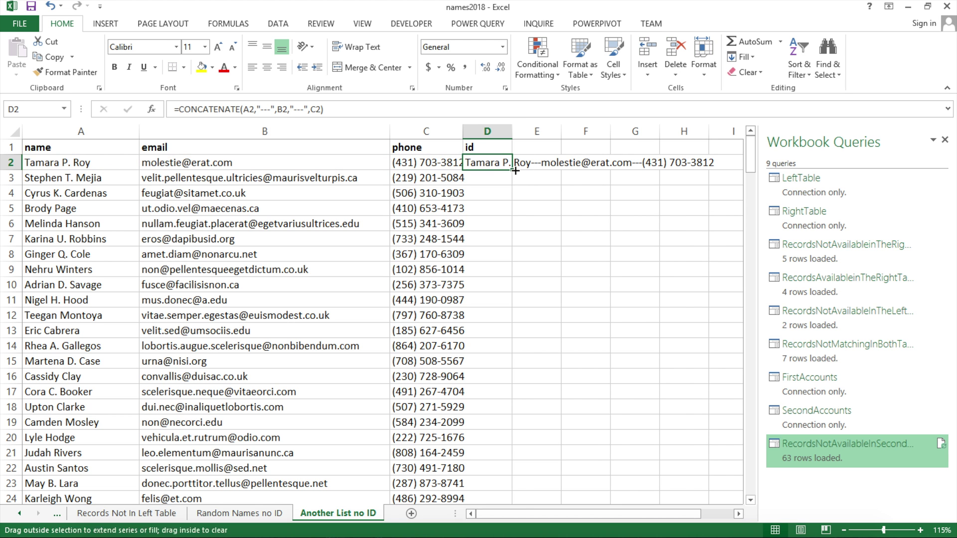
pyautogui.doubleClick(512, 170)
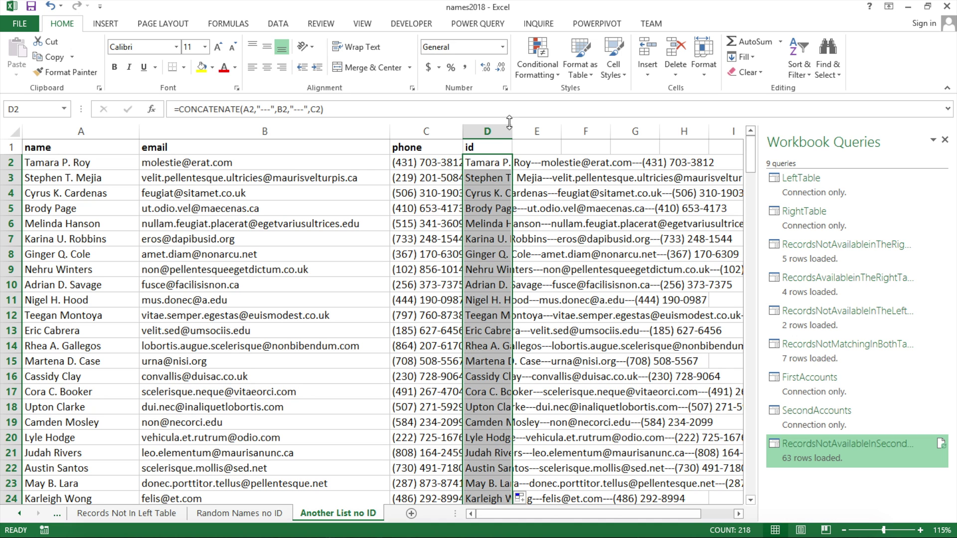
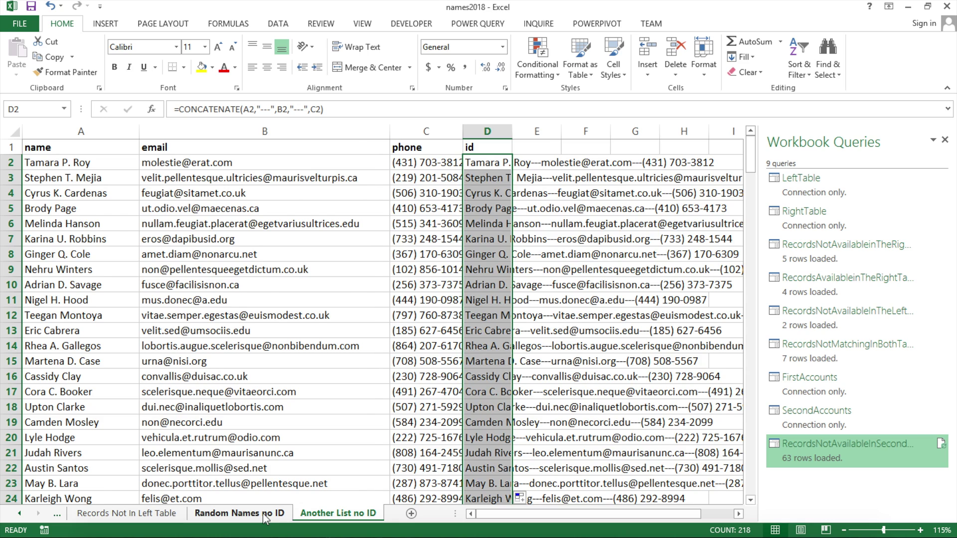
# Insert a column headed FILTER before the comment column on Random Names no ID
pyautogui.click(592, 135)
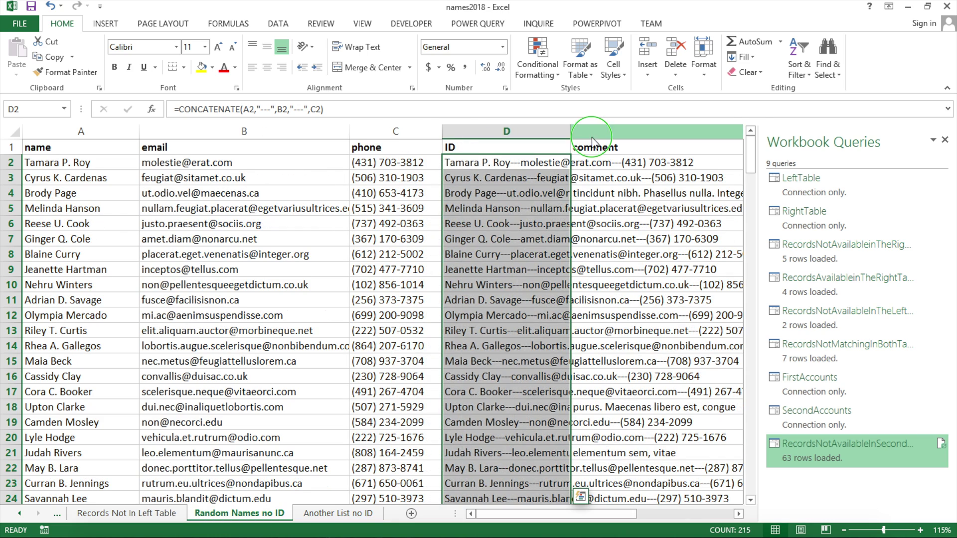
pyautogui.rightClick(592, 141)
pyautogui.click(625, 245)
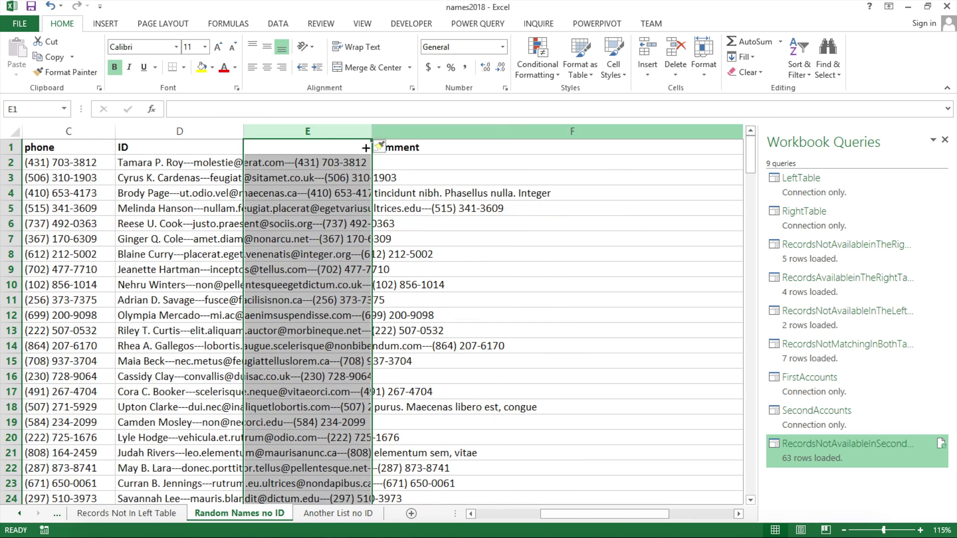
pyautogui.click(307, 148)
pyautogui.write('FILTER')
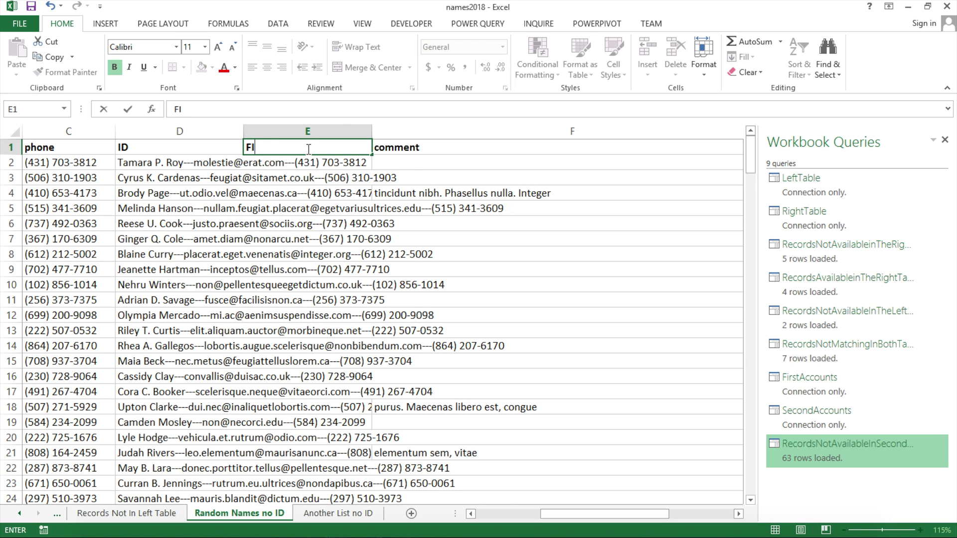
pyautogui.press('Return')
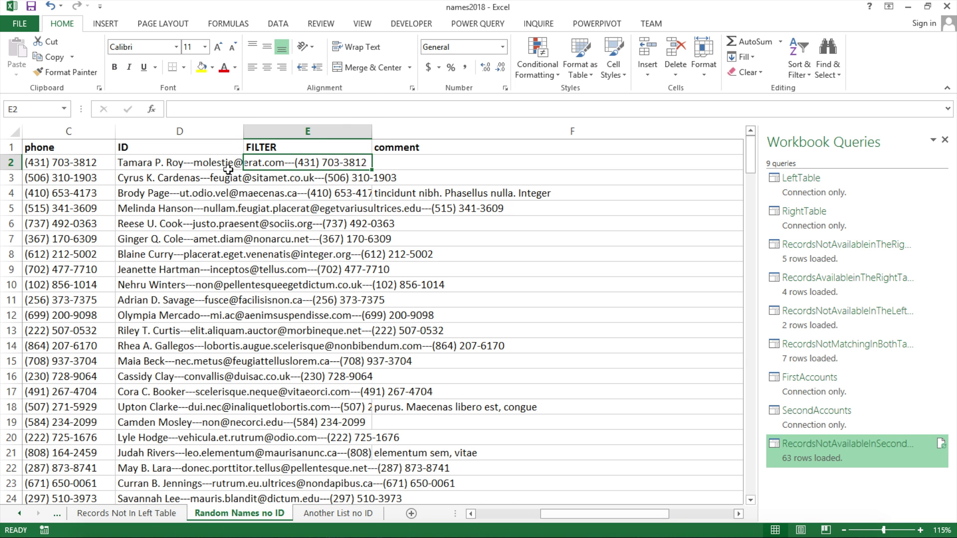
# Highlight the FILTER cells E2:E22, and compare the combined ID in D2 on Random Names no ID and Another List no ID
pyautogui.moveTo(264, 167); pyautogui.dragTo(265, 194)
pyautogui.moveTo(268, 349); pyautogui.dragTo(264, 466)
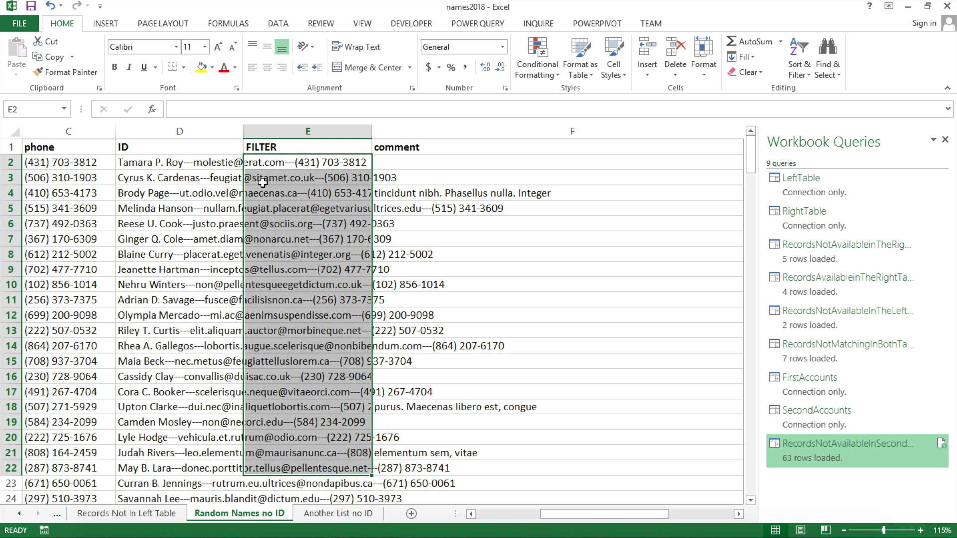
pyautogui.moveTo(573, 519); pyautogui.dragTo(420, 519)
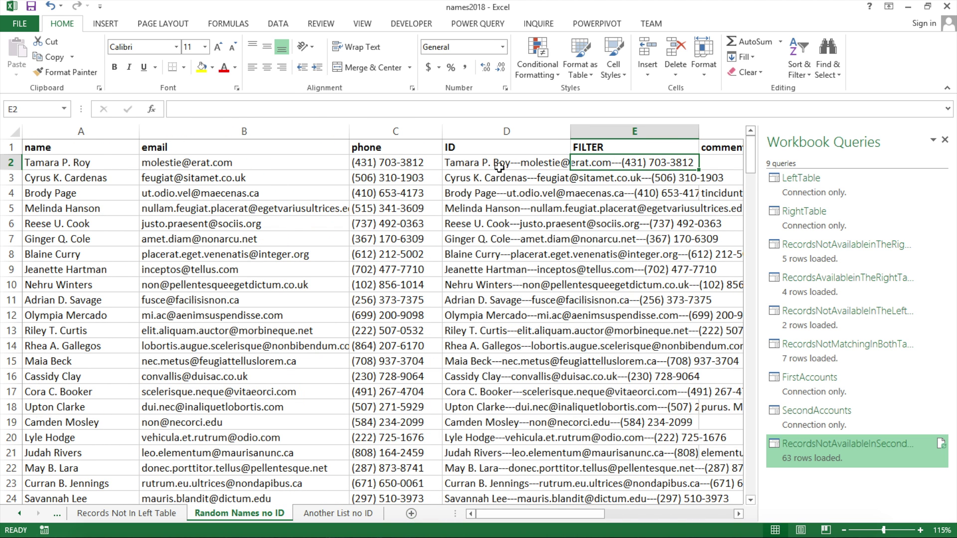
pyautogui.click(494, 164)
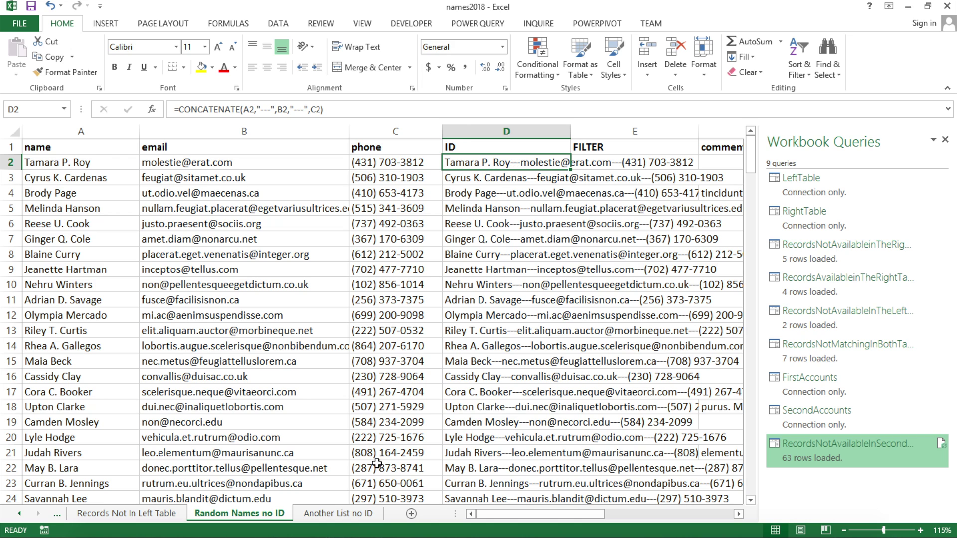
pyautogui.click(338, 514)
pyautogui.click(477, 170)
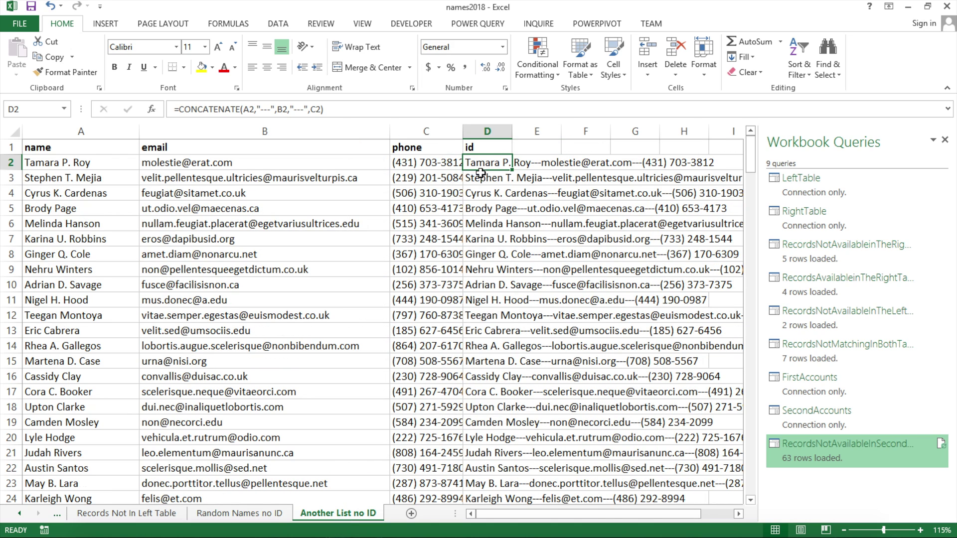
pyautogui.click(274, 515)
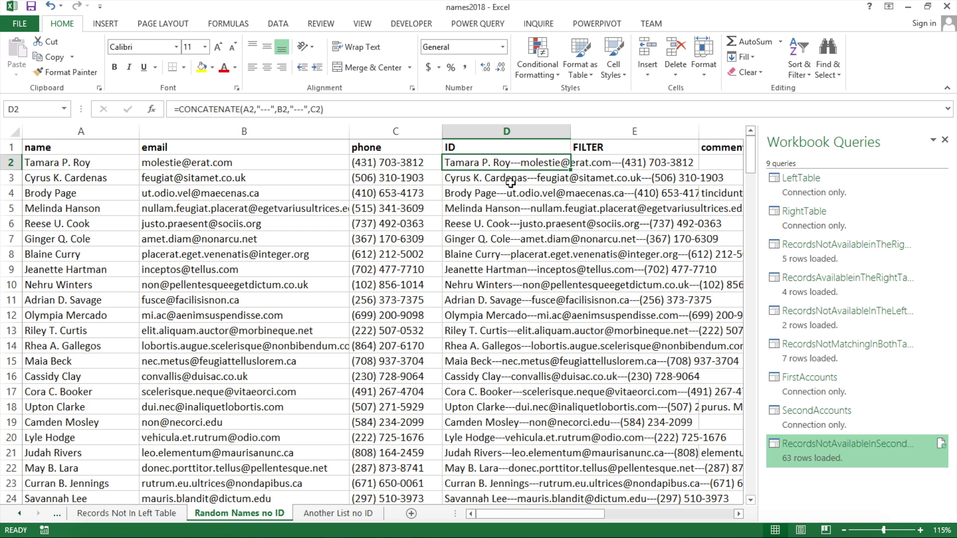
# Start an ISNUMBER formula in E2 of Random Names no ID with a nested MATCH that looks up D2
pyautogui.click(581, 163)
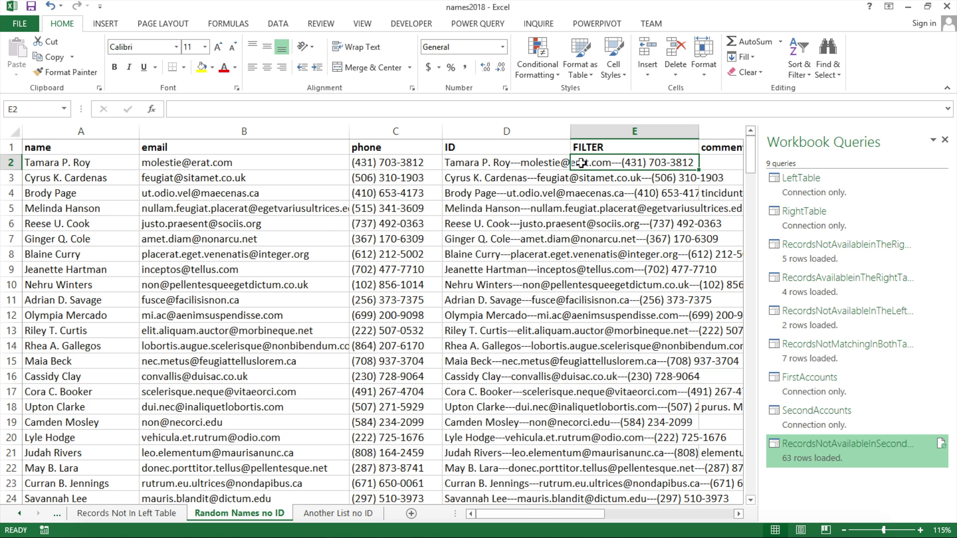
pyautogui.write('=ISNUM')
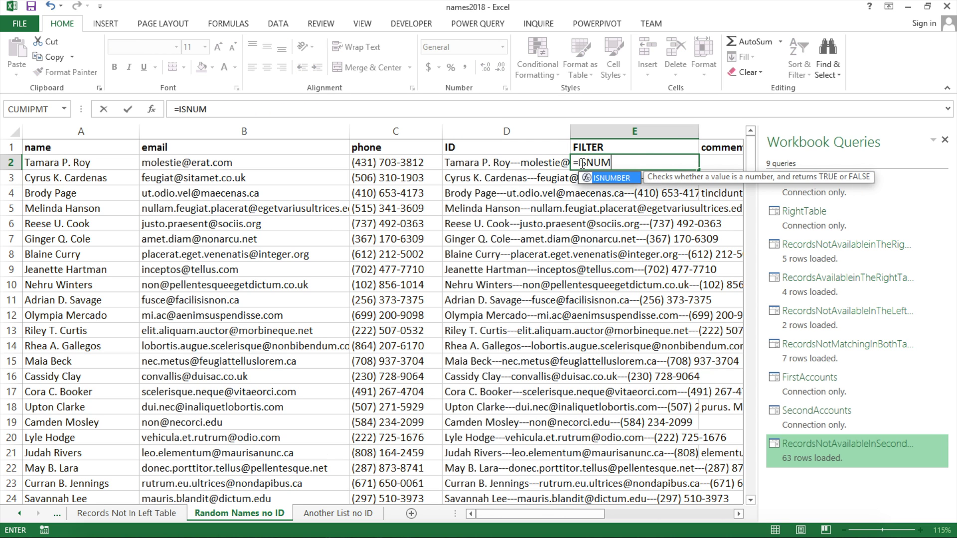
pyautogui.press('Tab')
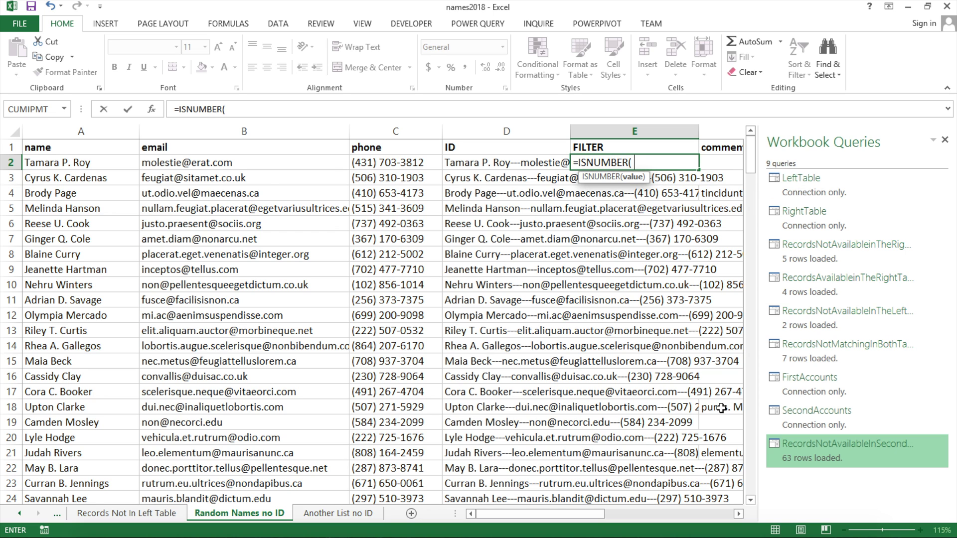
pyautogui.write('MAT')
pyautogui.press('Tab')
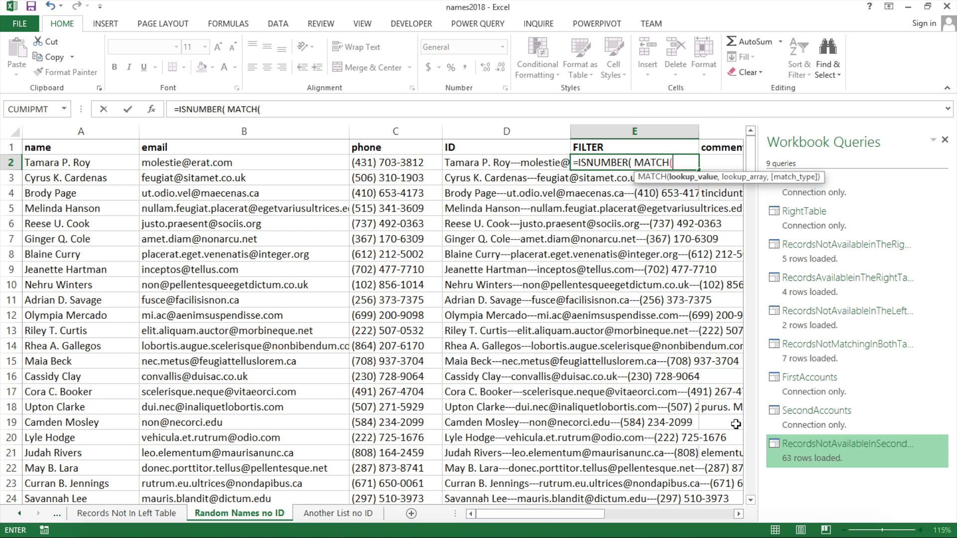
pyautogui.click(473, 166)
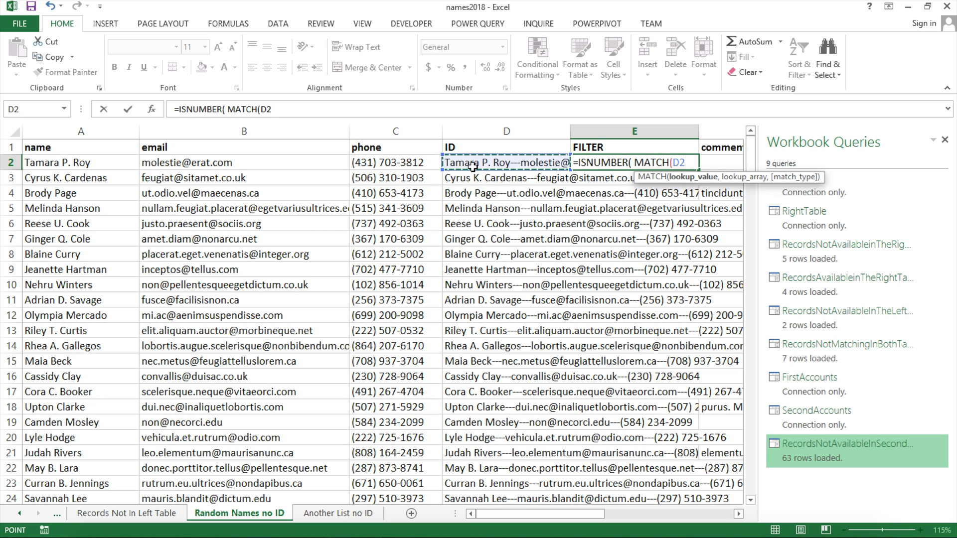
pyautogui.write(',')
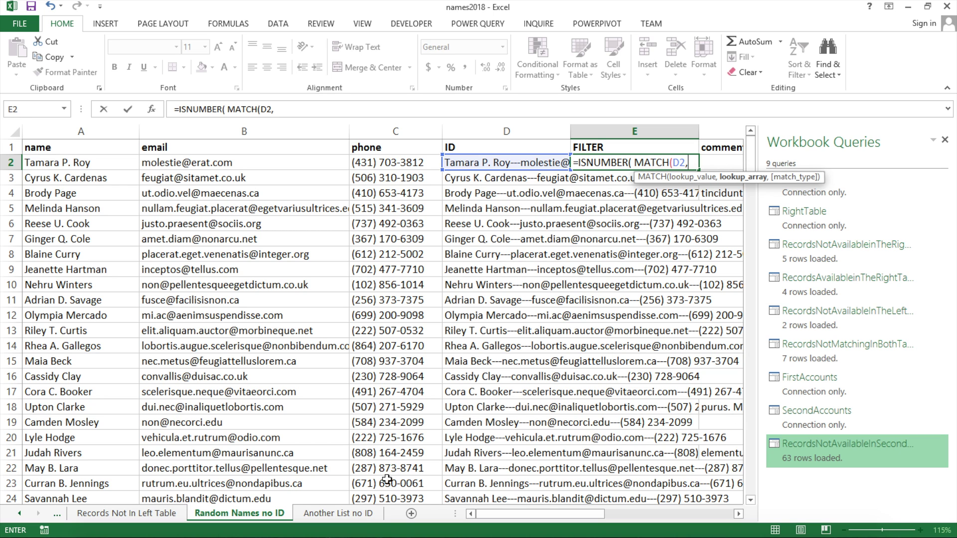
# Complete the E2 formula as =ISNUMBER( MATCH(D2,'Another List no ID'!$D$2:$D$219,0)), using the ID column of Another List no ID as lookup array
pyautogui.click(360, 514)
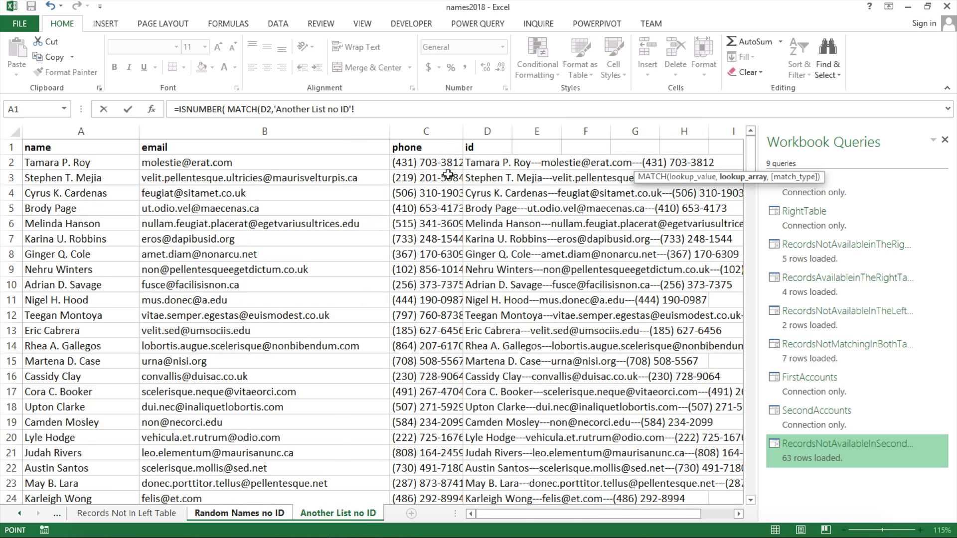
pyautogui.click(489, 169)
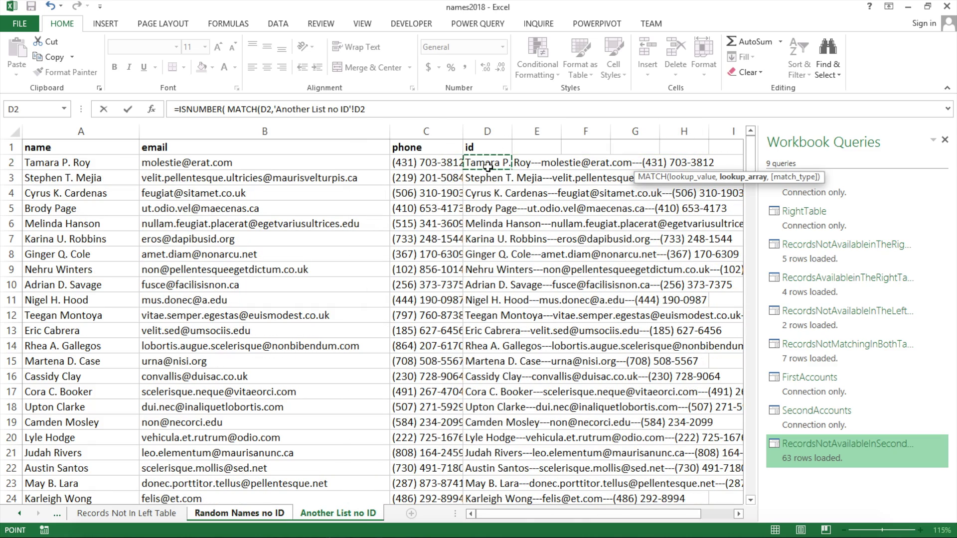
pyautogui.hotkey('ctrl', 'shift', 'Down')
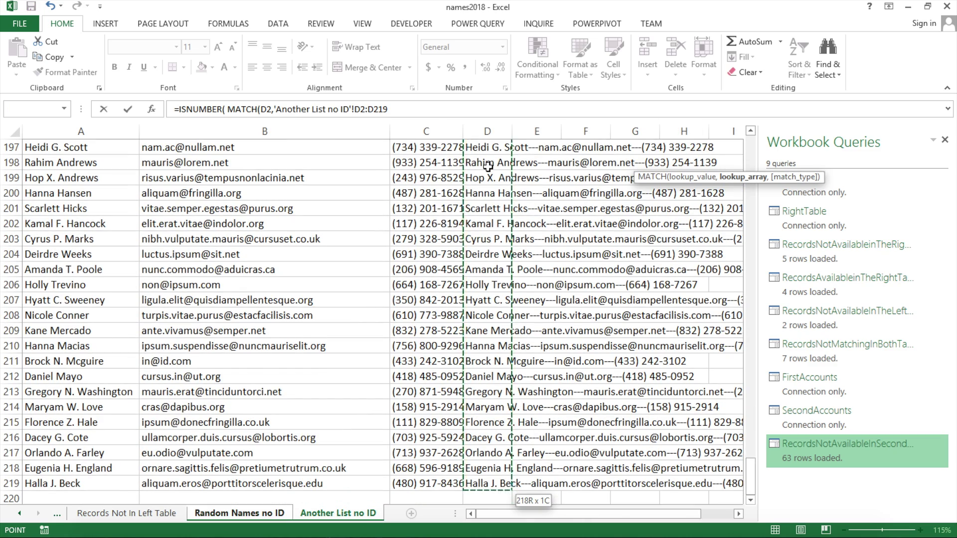
pyautogui.press('F4')
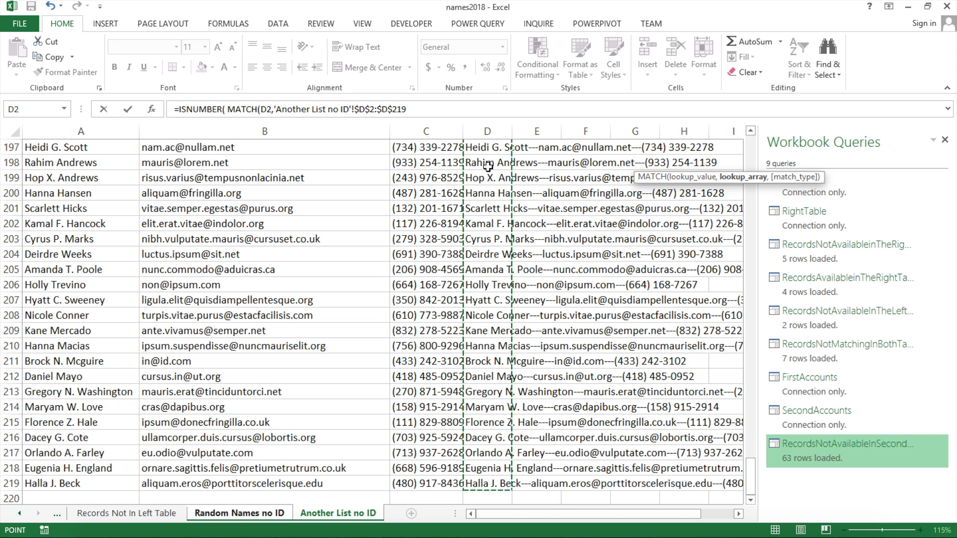
pyautogui.write(',')
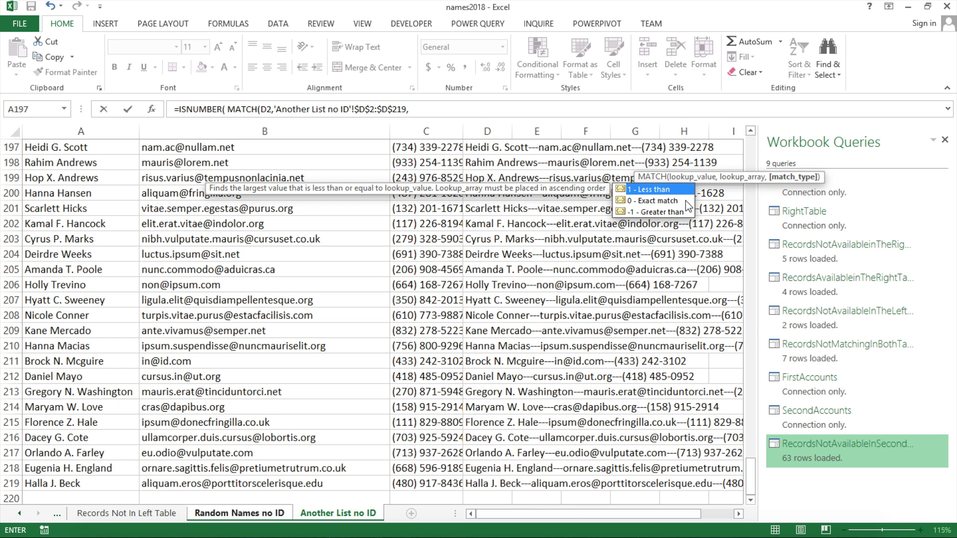
pyautogui.write('0)')
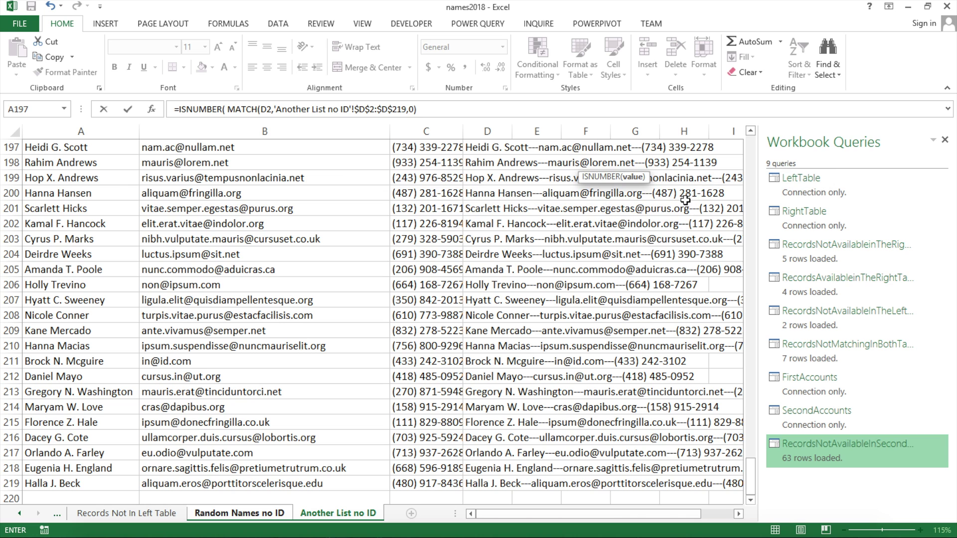
pyautogui.click(431, 108)
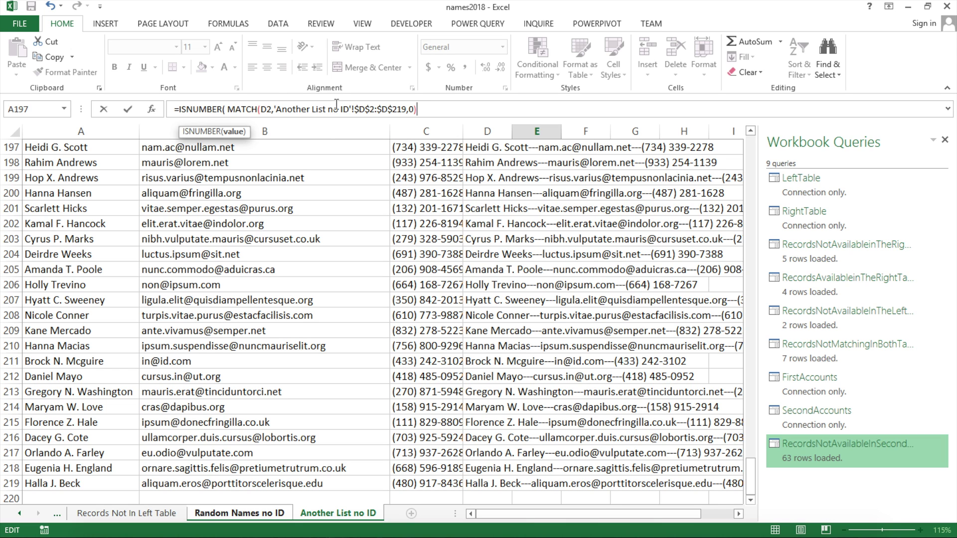
pyautogui.write(')')
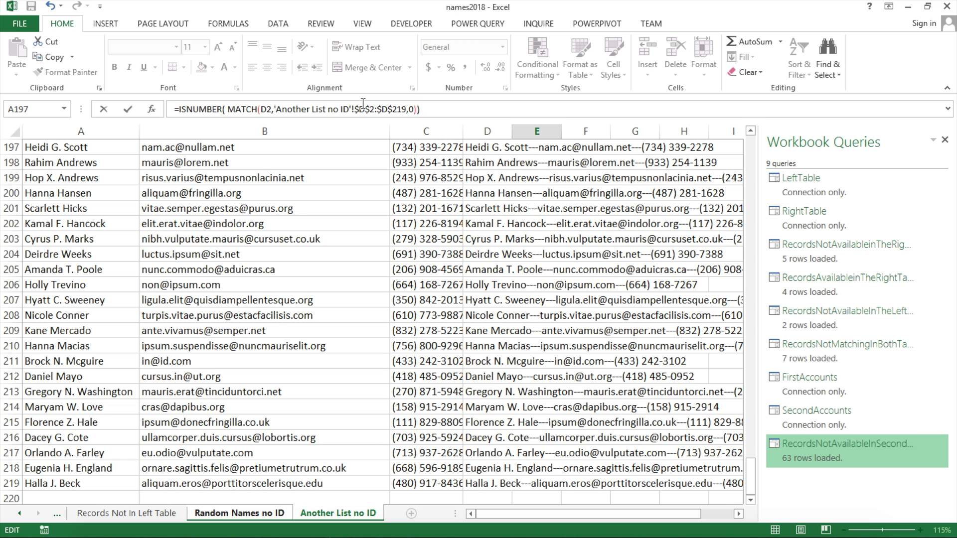
pyautogui.press('Return')
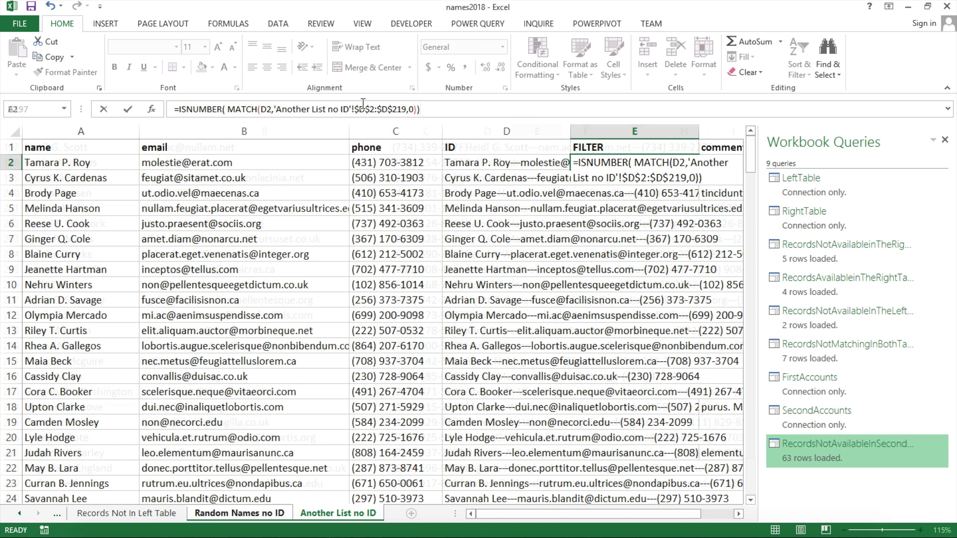
# Fill the FILTER formula from E2 down through all records and inspect the formula in E6
pyautogui.click(661, 166)
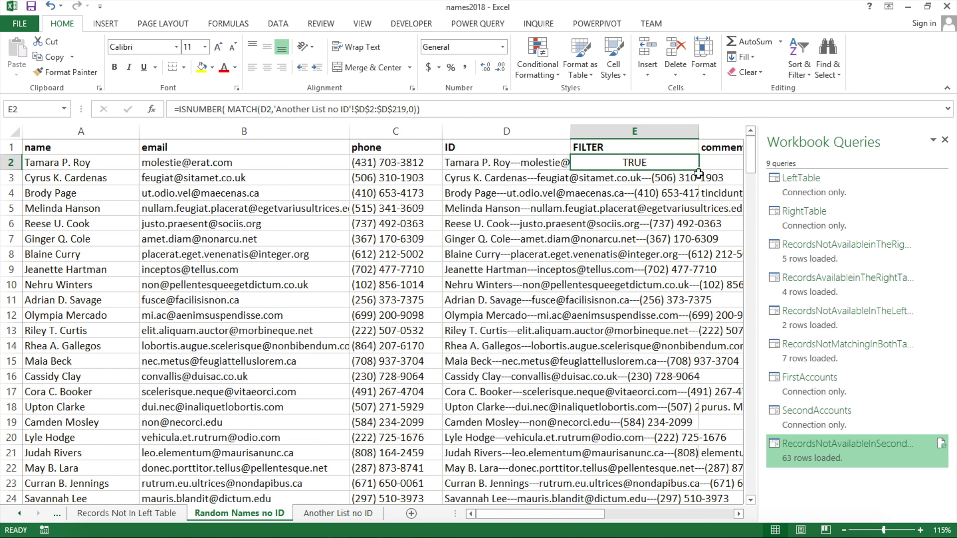
pyautogui.doubleClick(699, 172)
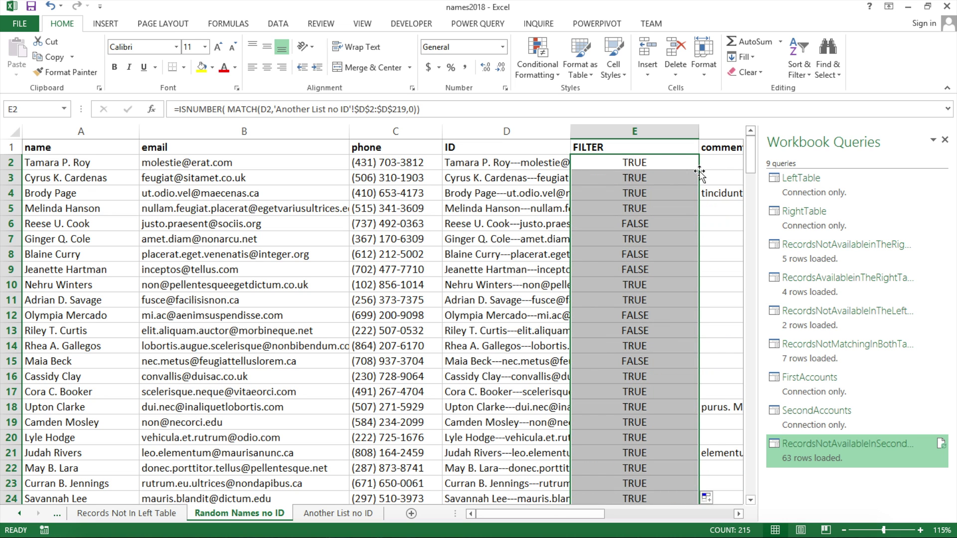
pyautogui.click(627, 224)
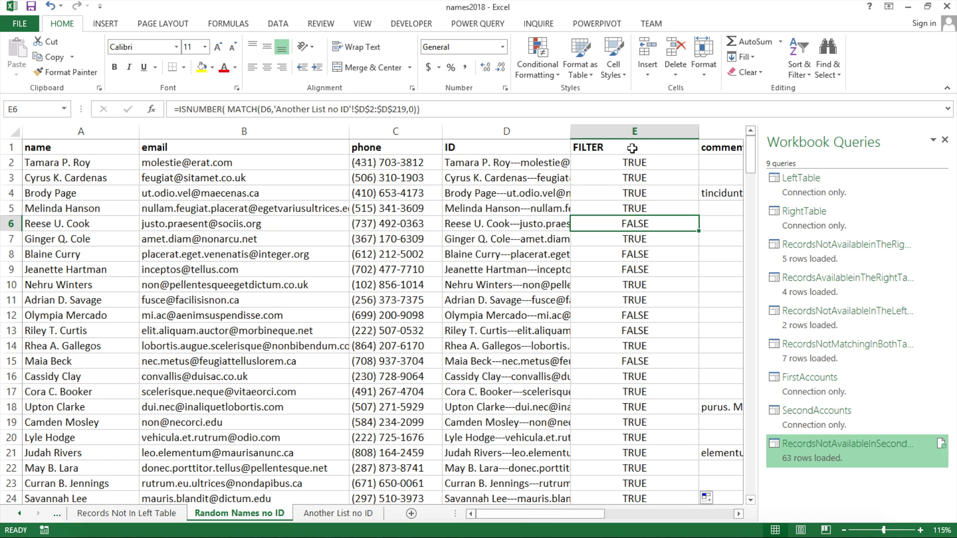
# Delete the ID and FILTER columns from the Random Names no ID sheet
pyautogui.moveTo(543, 131); pyautogui.dragTo(615, 136)
pyautogui.rightClick(615, 136)
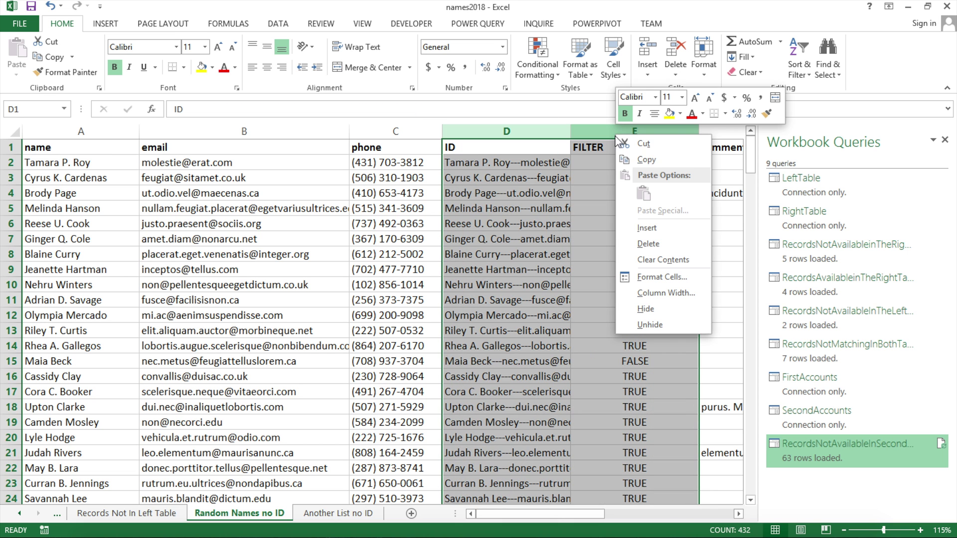
pyautogui.click(669, 245)
pyautogui.click(480, 179)
# Delete the id column D from the Another List no ID sheet and return to cell A1
pyautogui.click(347, 513)
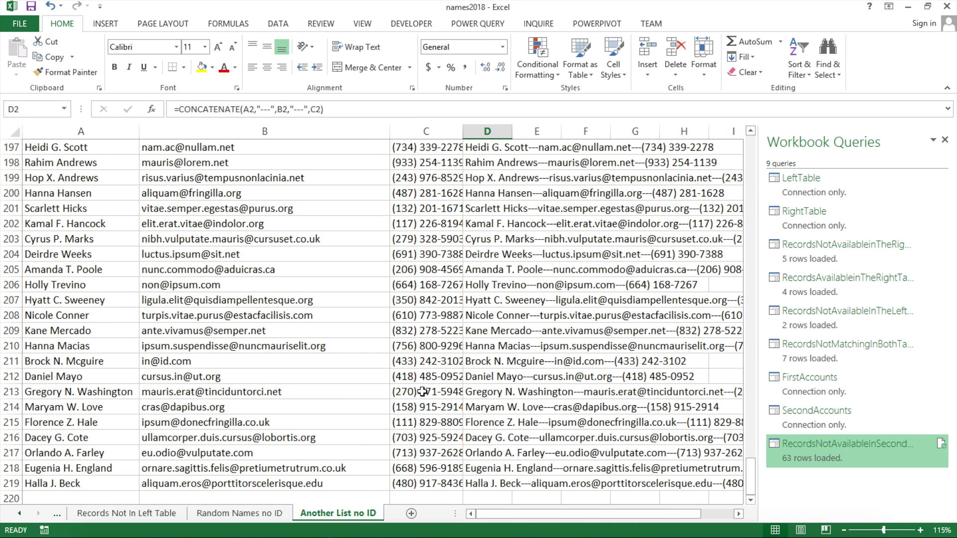
pyautogui.click(494, 131)
pyautogui.rightClick(494, 131)
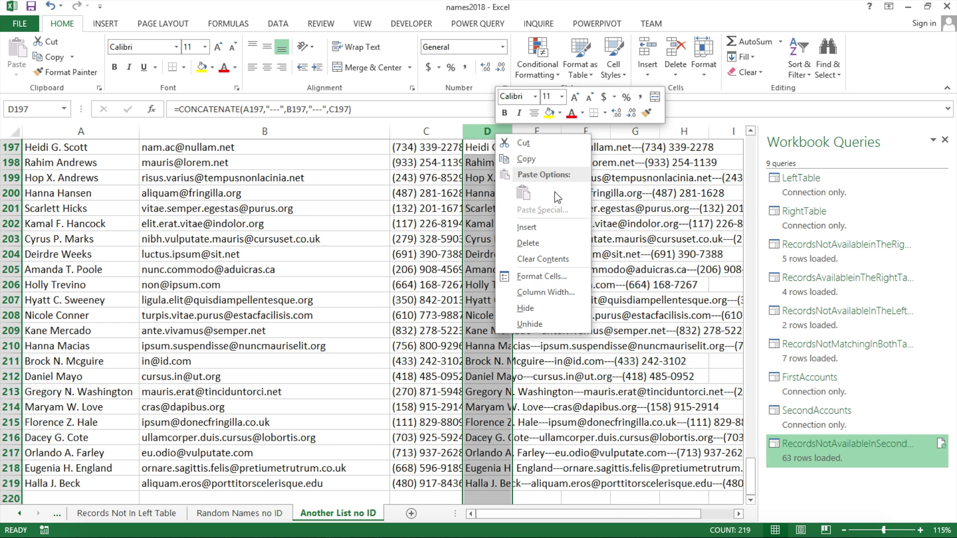
pyautogui.click(554, 241)
pyautogui.click(352, 222)
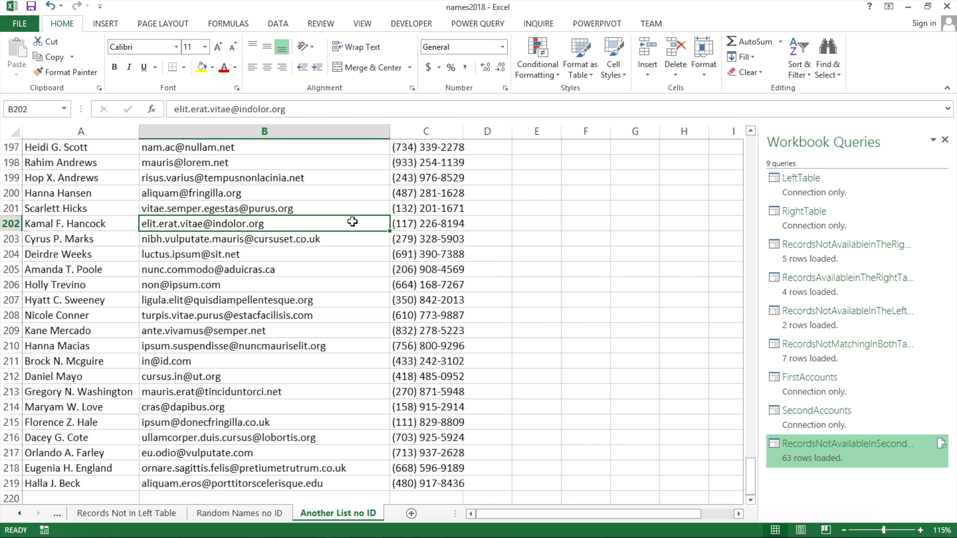
pyautogui.hotkey('ctrl', 'Home')
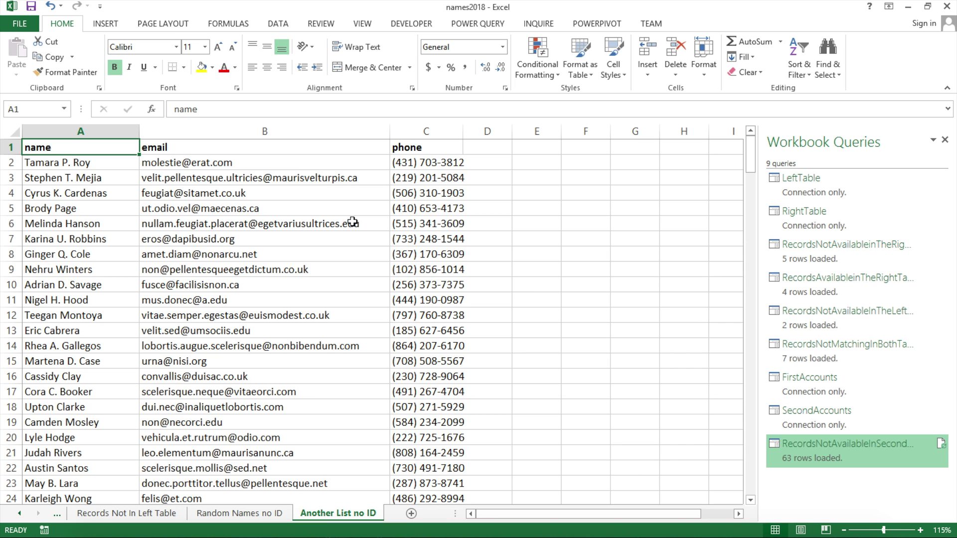
# Convert the Random Names no ID list in A1:D216 into a table with headers and name it Names1
pyautogui.click(256, 515)
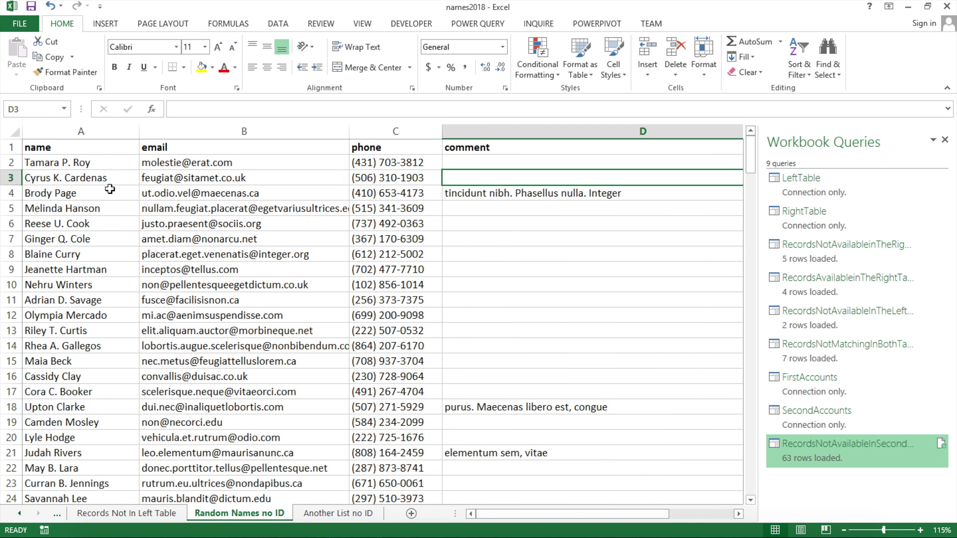
pyautogui.click(107, 151)
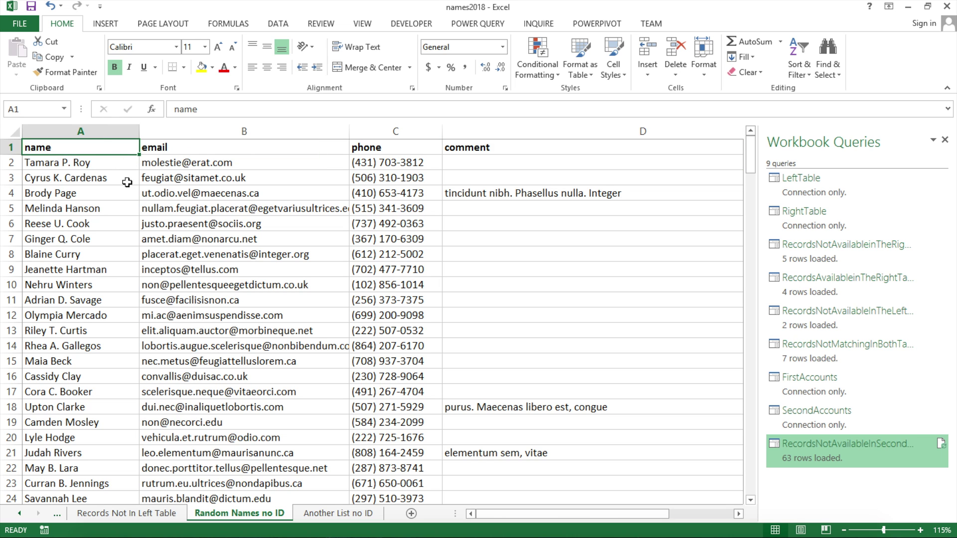
pyautogui.click(112, 25)
pyautogui.click(114, 50)
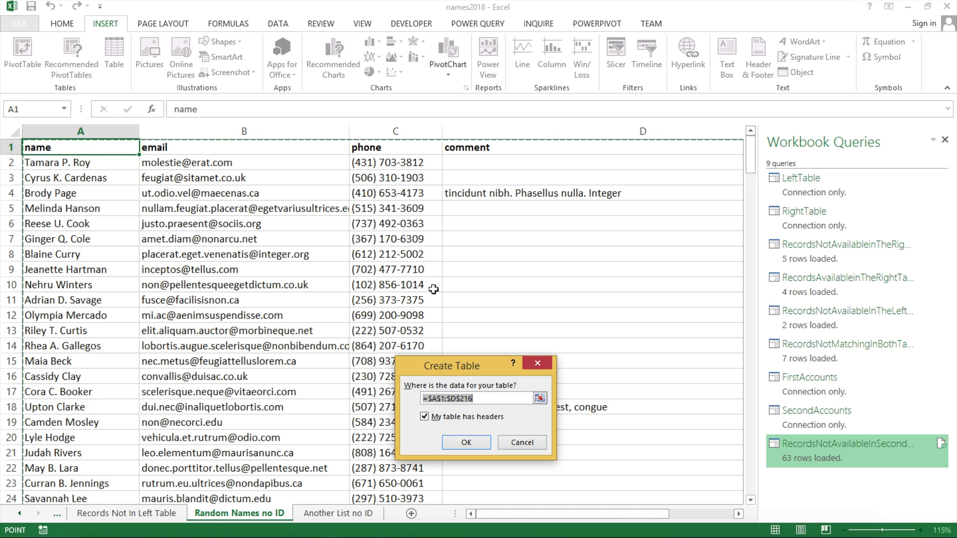
pyautogui.click(455, 444)
pyautogui.click(43, 57)
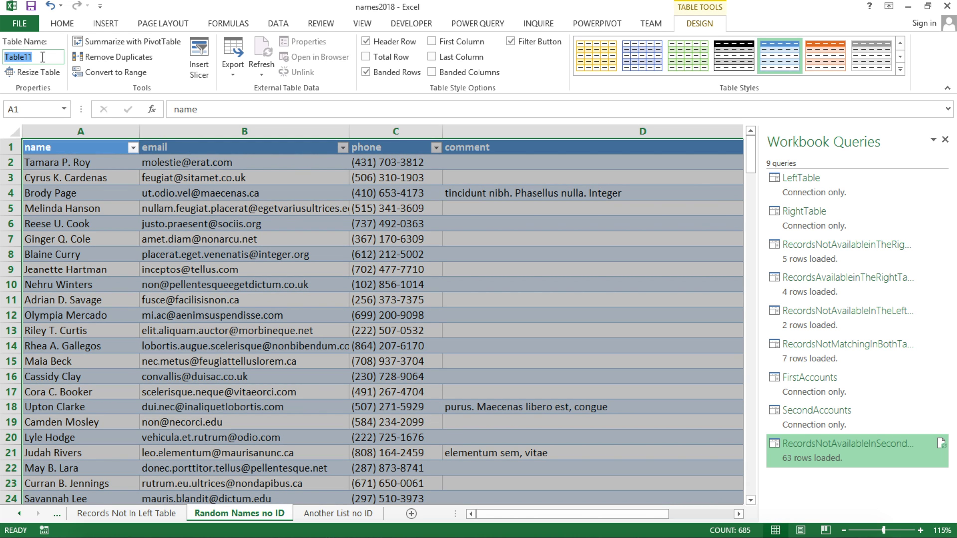
pyautogui.write('Names1')
pyautogui.press('Return')
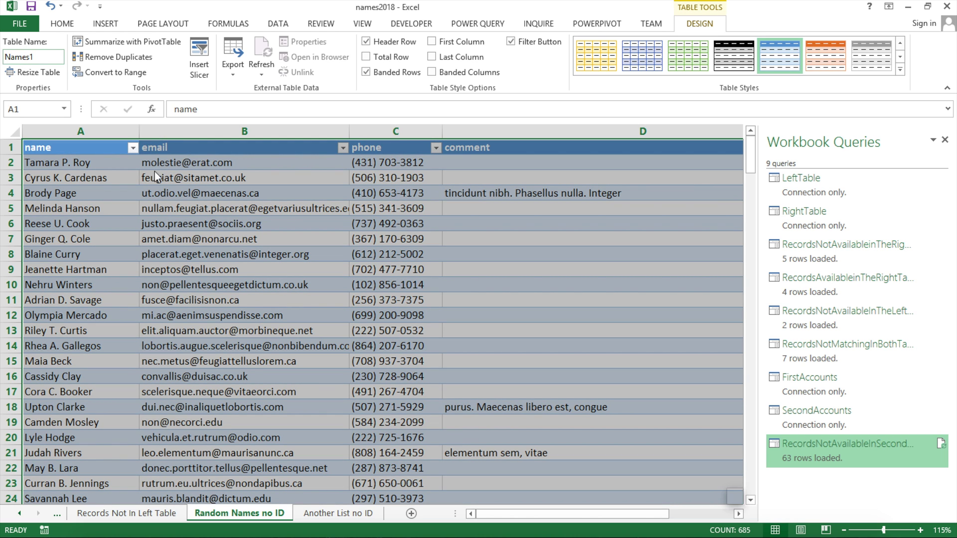
# Convert the Another List no ID list into a table with headers and name it Names2
pyautogui.click(335, 517)
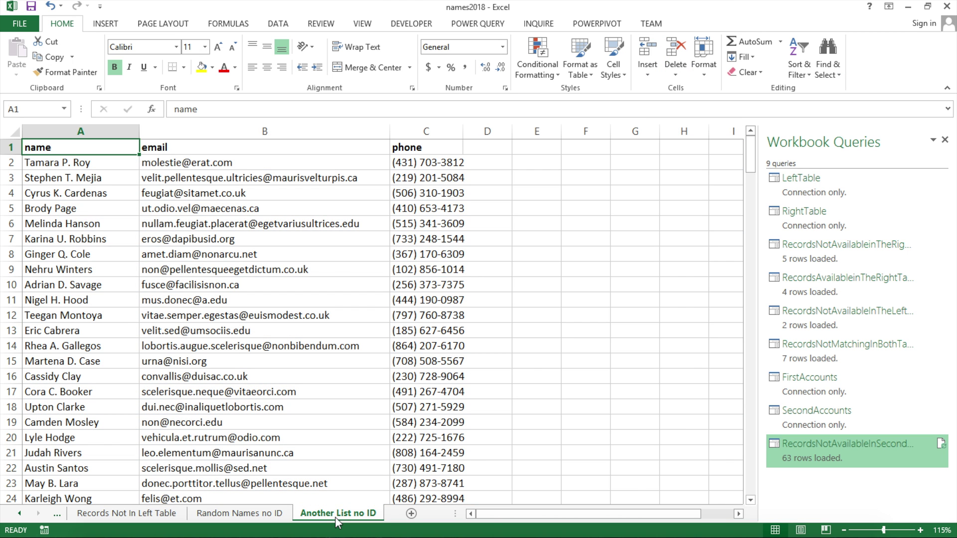
pyautogui.click(112, 24)
pyautogui.click(114, 54)
pyautogui.click(466, 443)
pyautogui.click(39, 58)
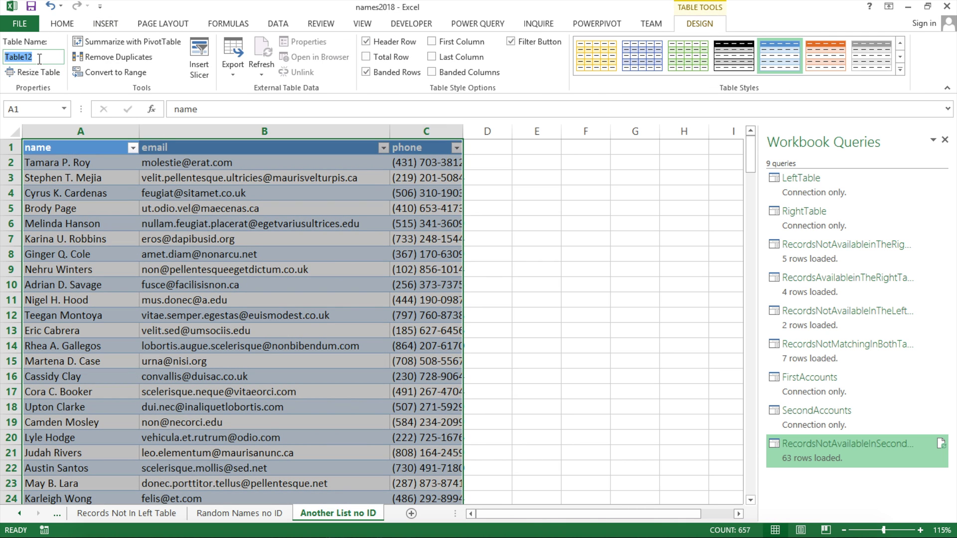
pyautogui.write('Names2')
# Import the Names1 table from Random Names no ID into Power Query and load it as a connection only
pyautogui.click(239, 513)
pyautogui.click(93, 149)
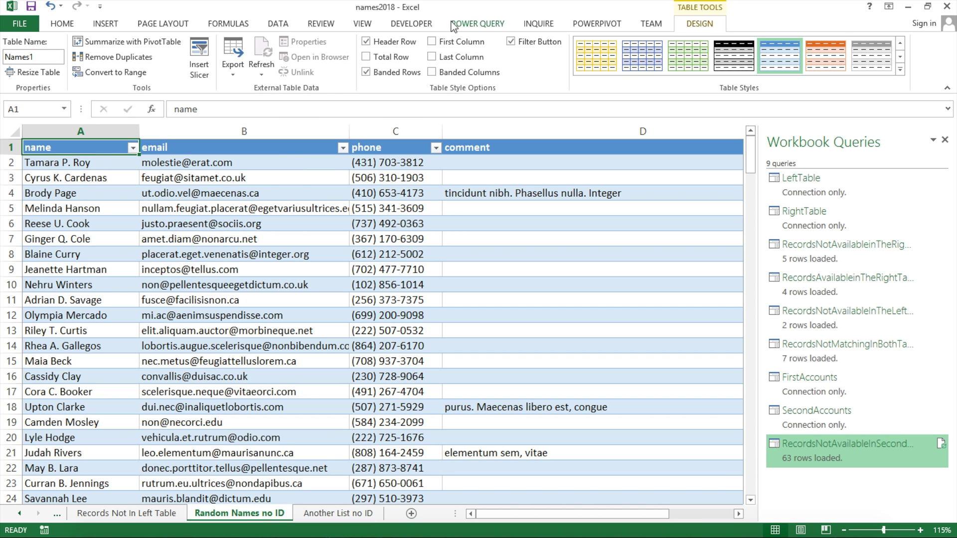
pyautogui.click(483, 23)
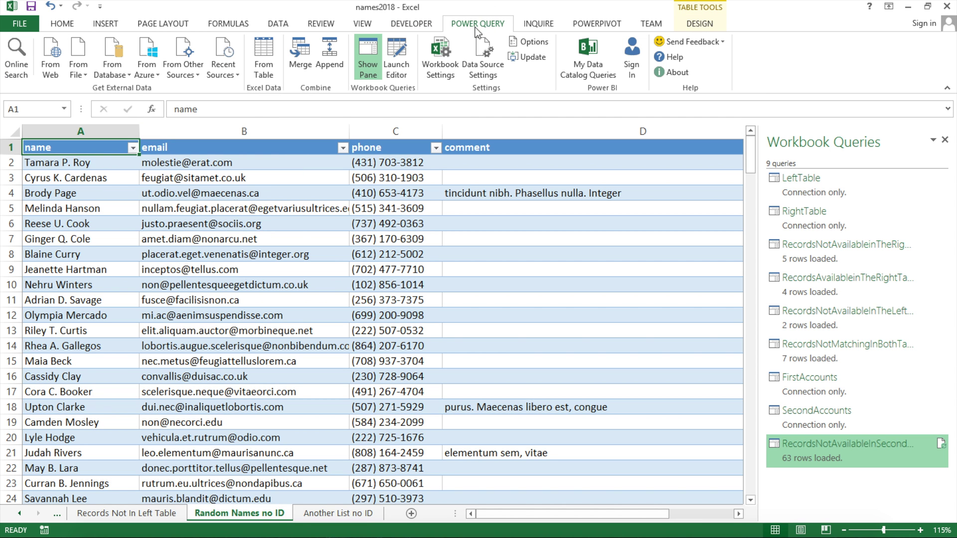
pyautogui.click(263, 60)
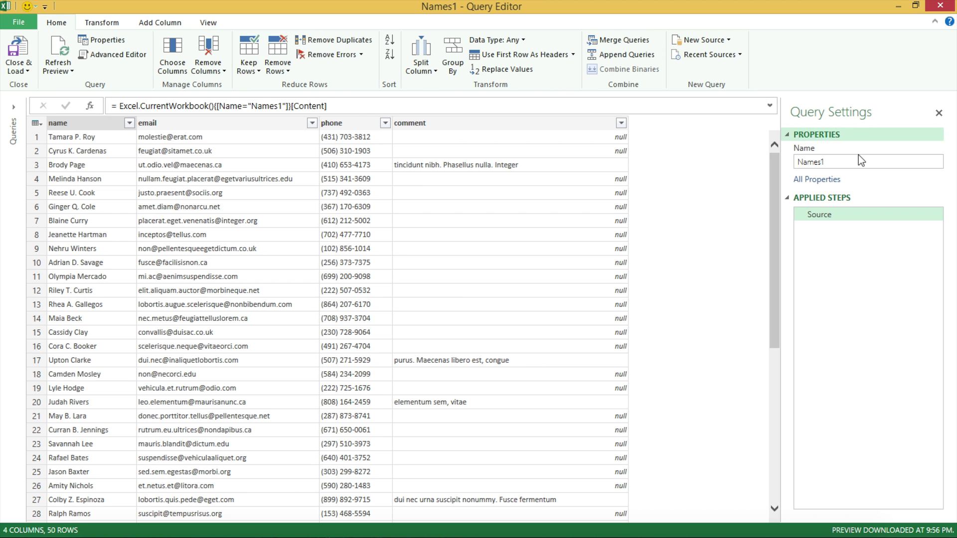
pyautogui.click(829, 162)
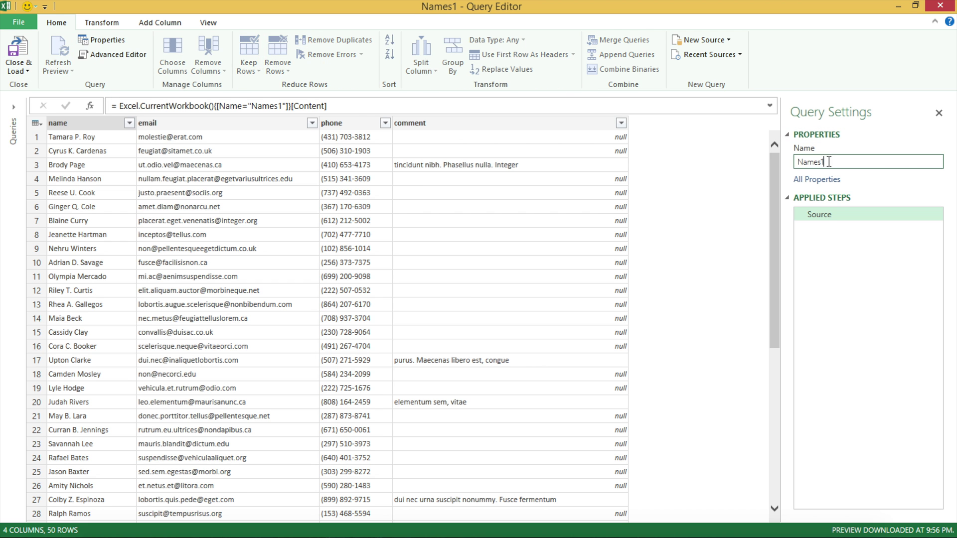
pyautogui.click(28, 70)
pyautogui.click(68, 103)
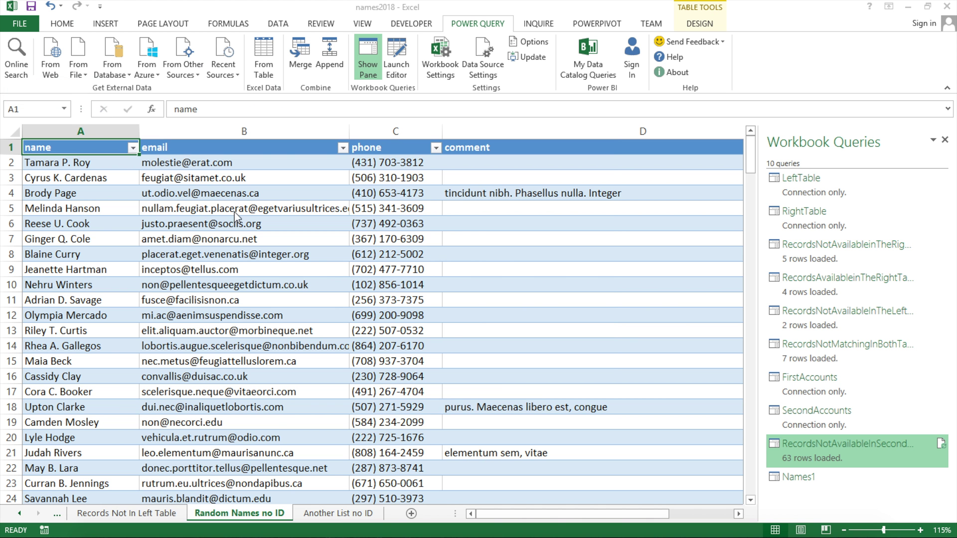
pyautogui.click(403, 235)
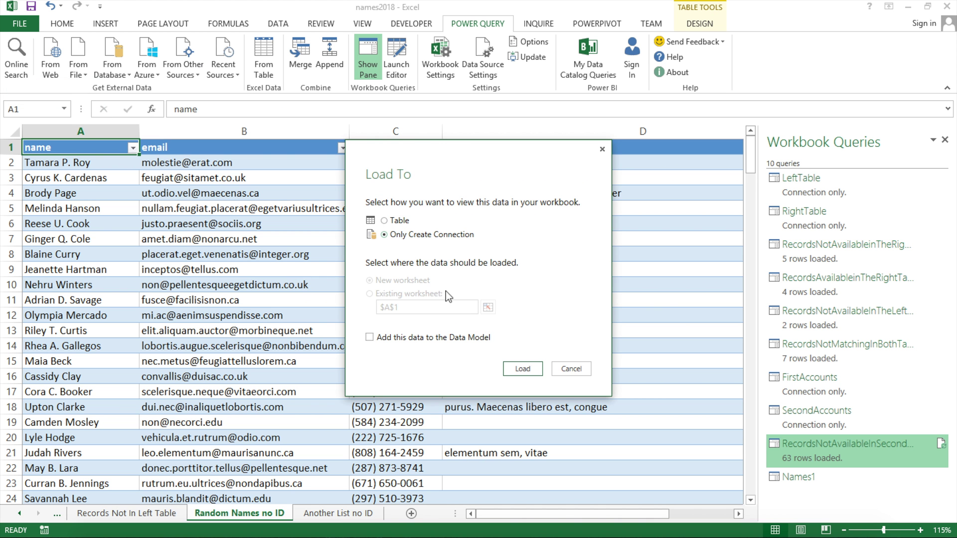
pyautogui.click(515, 368)
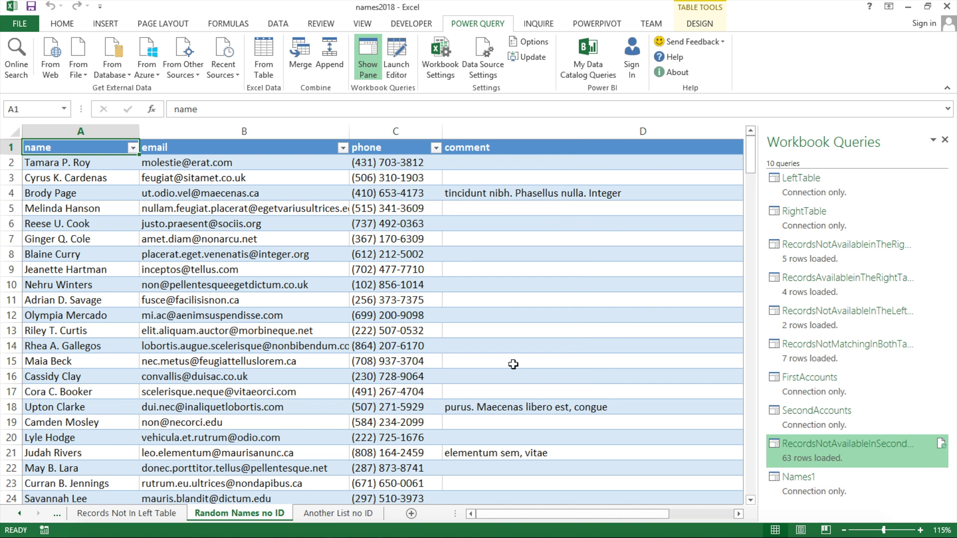
# Import the Names2 table from Another List no ID into Power Query and load it as a connection only
pyautogui.click(346, 513)
pyautogui.click(104, 152)
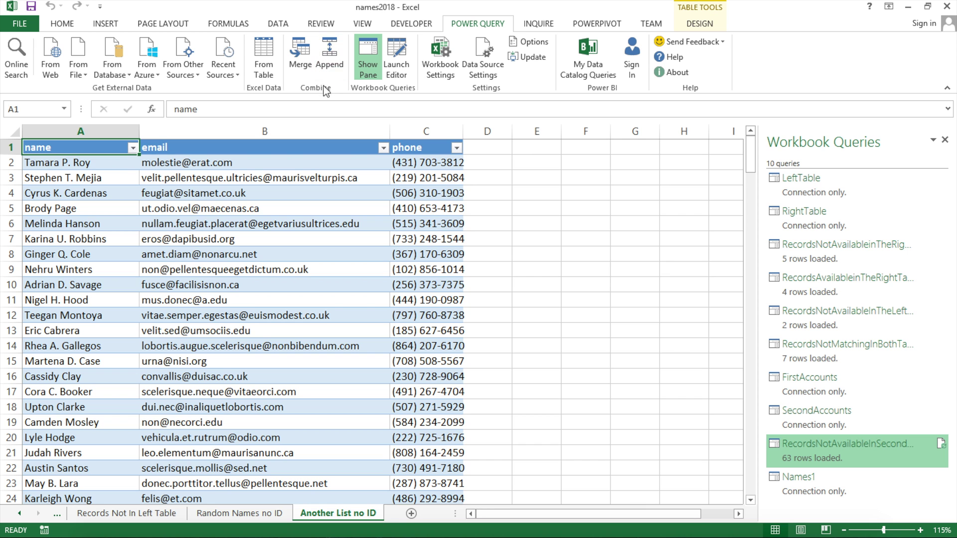
pyautogui.click(266, 68)
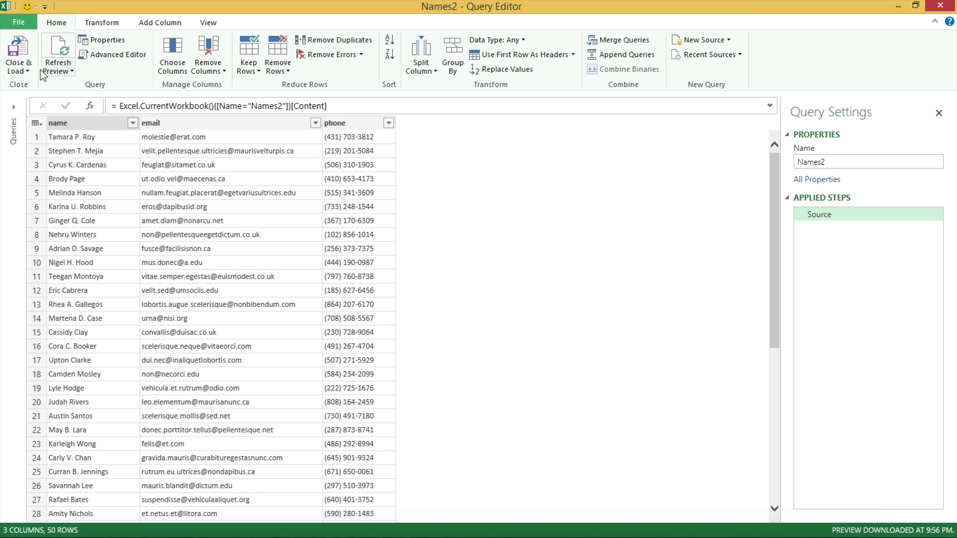
pyautogui.click(30, 71)
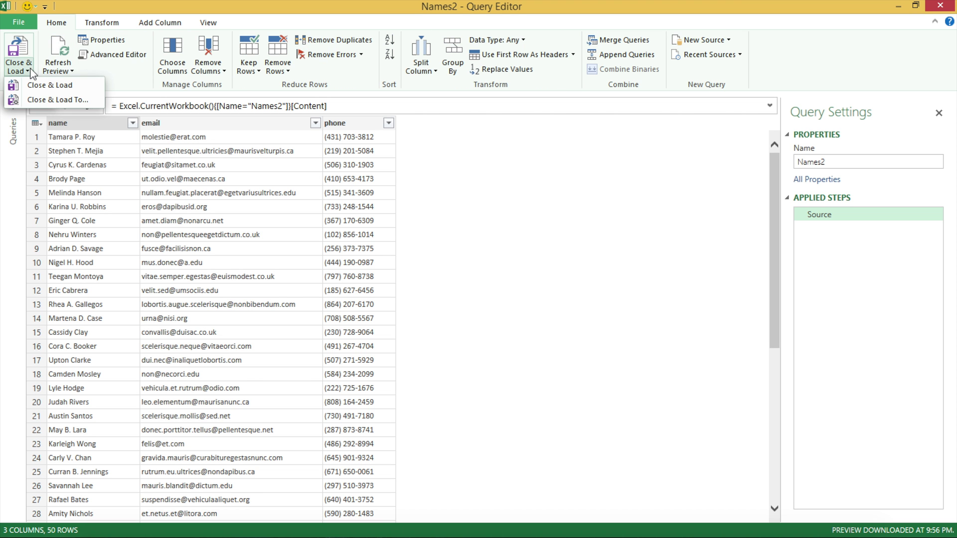
pyautogui.click(51, 99)
pyautogui.click(411, 235)
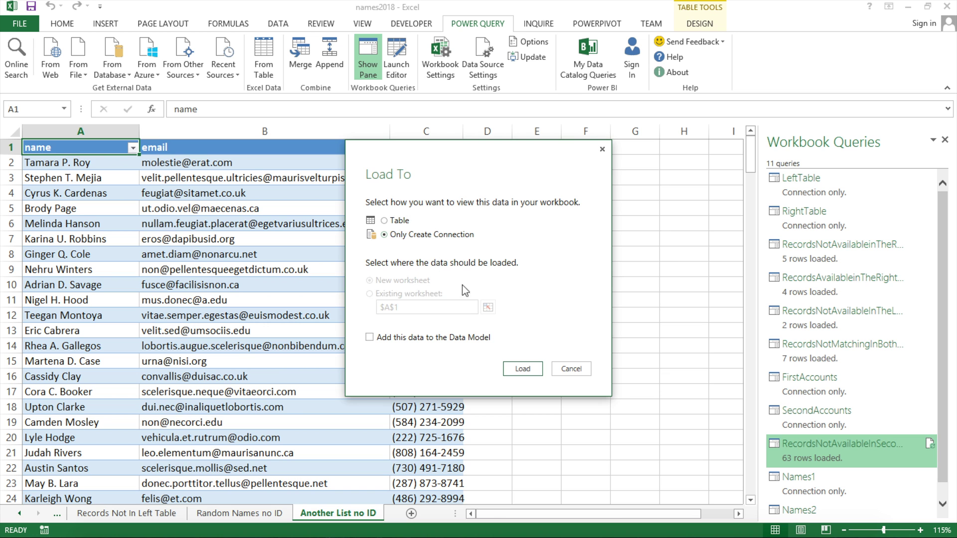
pyautogui.click(529, 368)
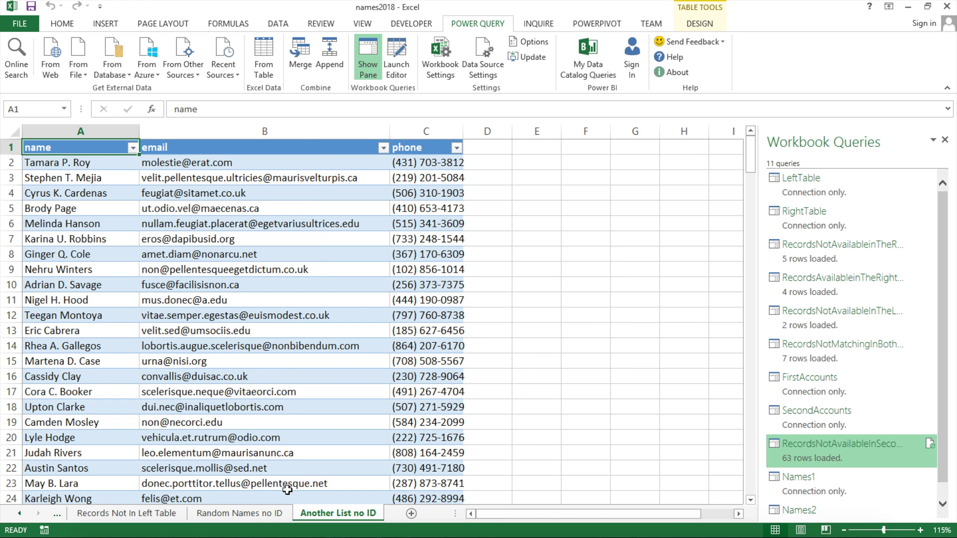
# Return to the Random Names no ID sheet and open the Names1 query for editing
pyautogui.click(264, 519)
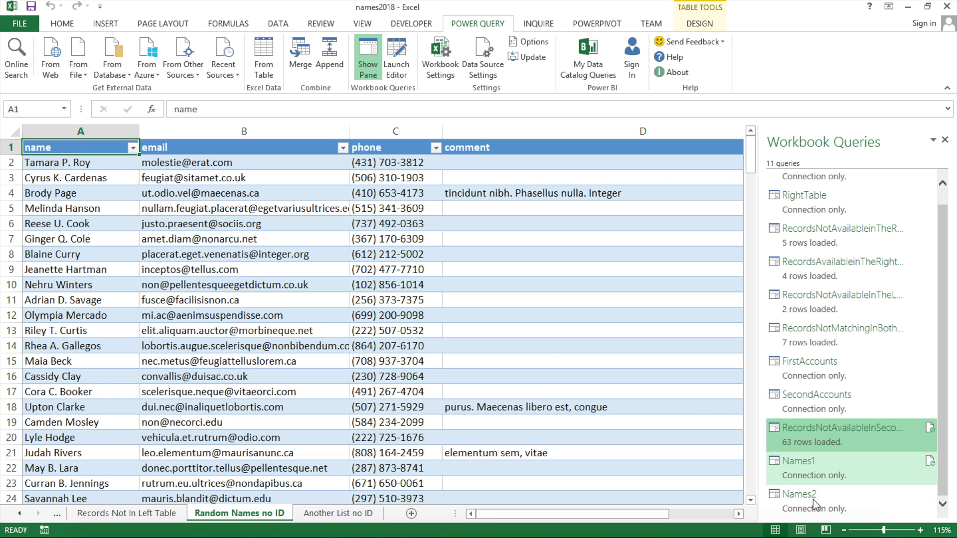
pyautogui.rightClick(793, 468)
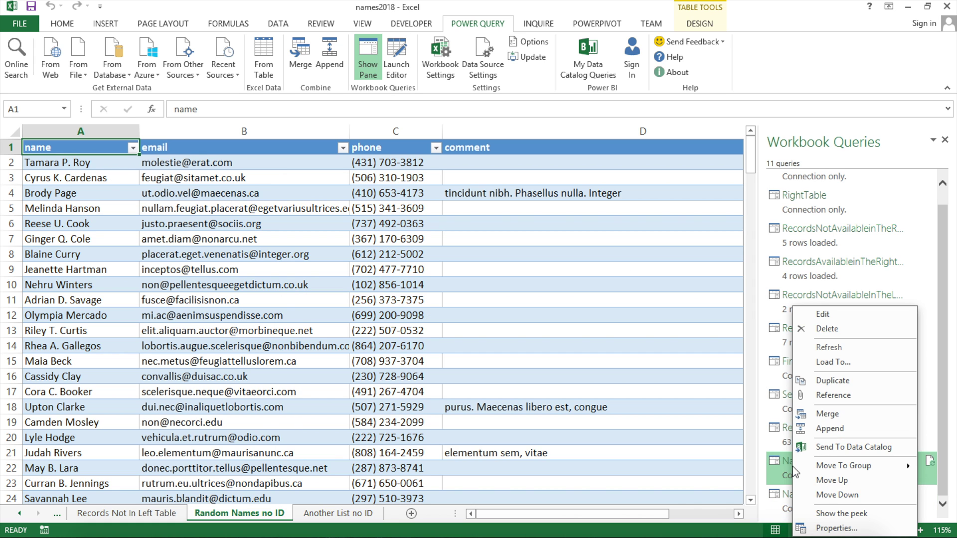
pyautogui.click(836, 315)
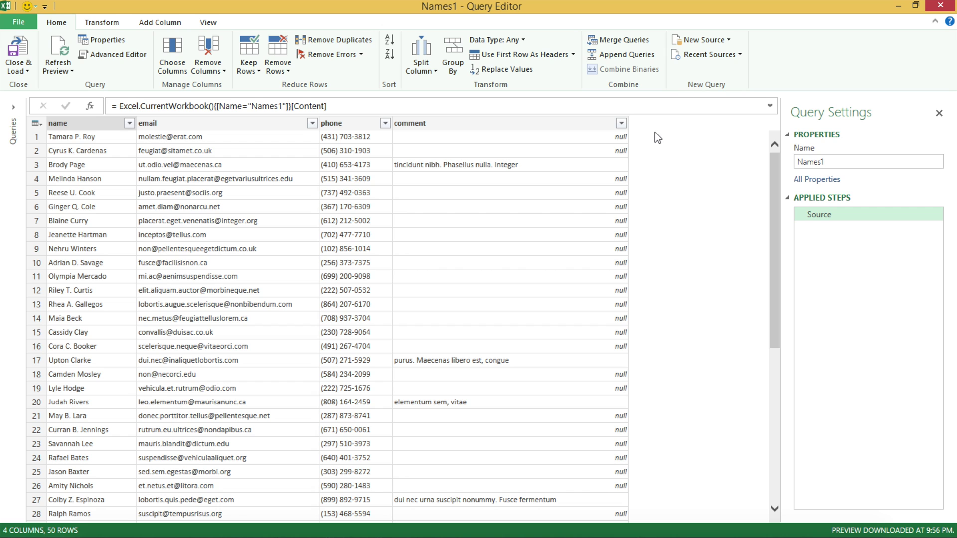
pyautogui.click(75, 137)
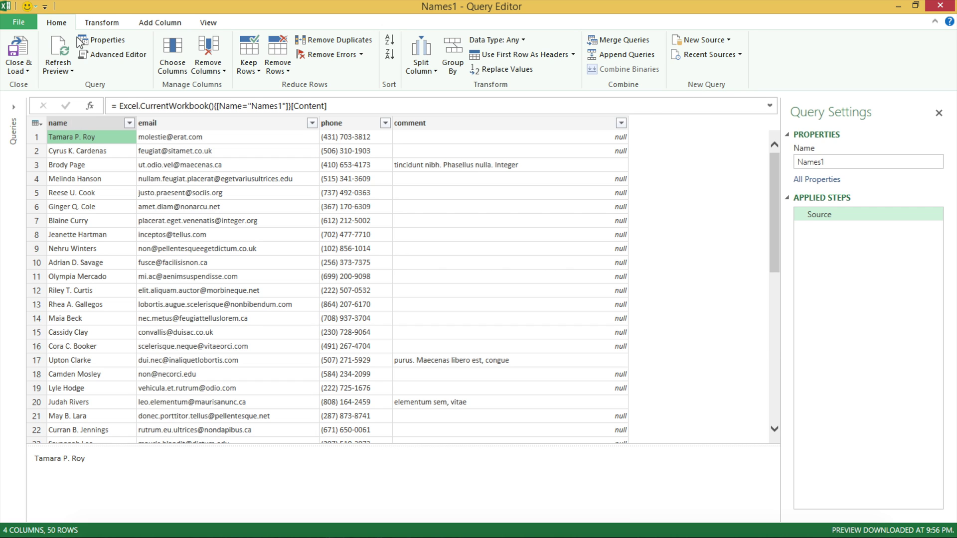
pyautogui.click(160, 24)
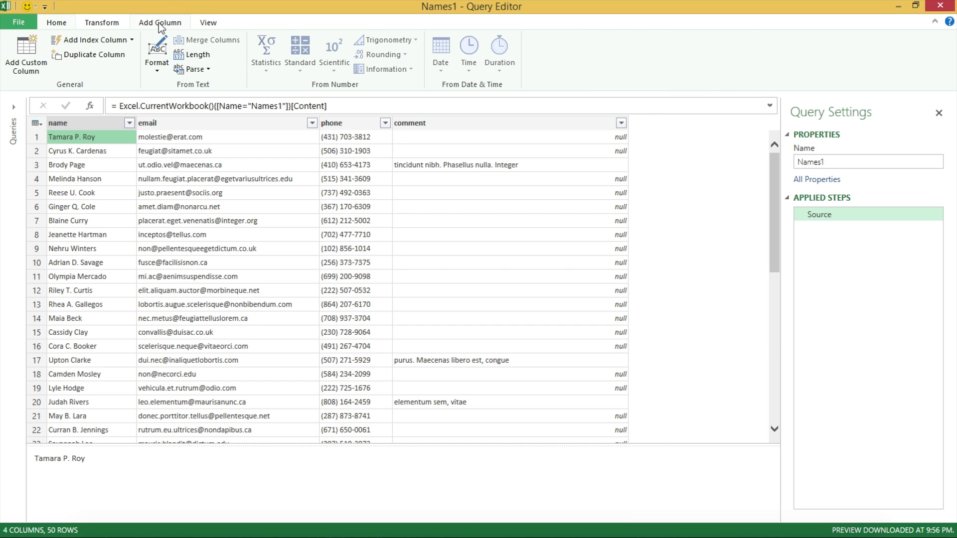
pyautogui.click(101, 124)
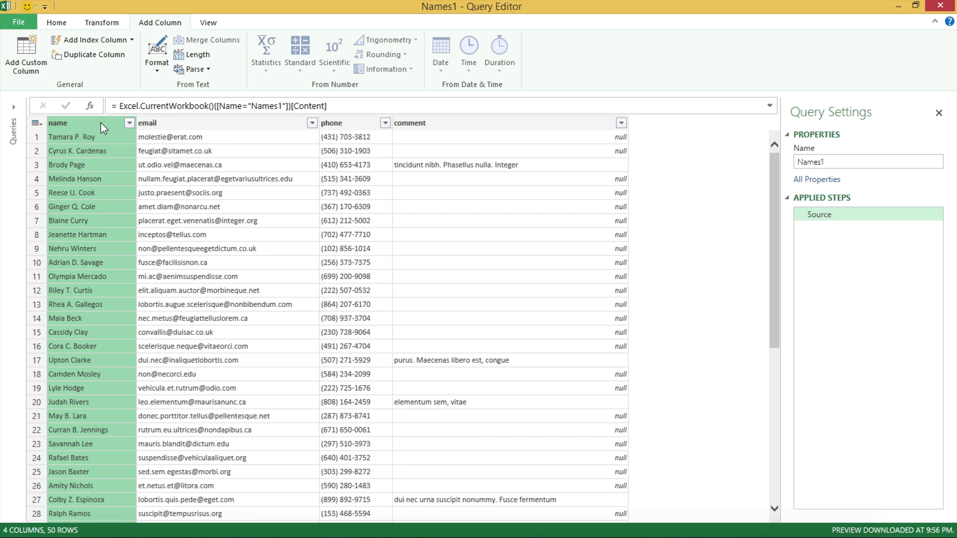
pyautogui.keyDown('shift'); pyautogui.click(353, 125); pyautogui.keyUp('shift')
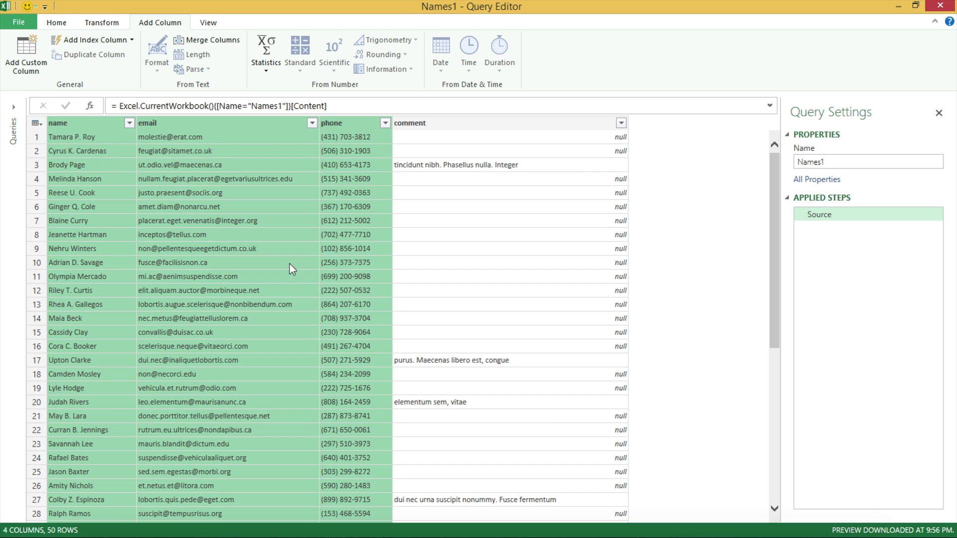
pyautogui.click(239, 166)
pyautogui.click(101, 125)
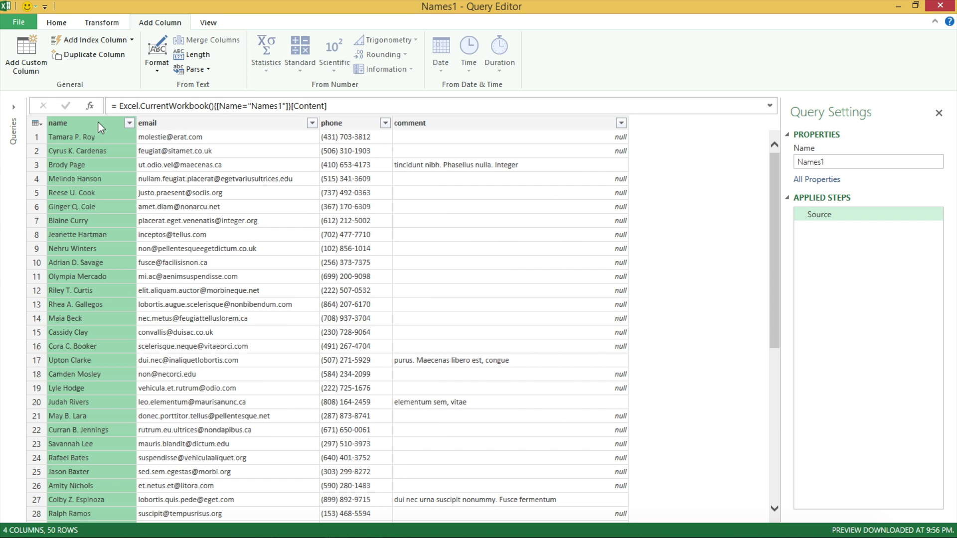
pyautogui.keyDown('shift'); pyautogui.click(333, 124); pyautogui.keyUp('shift')
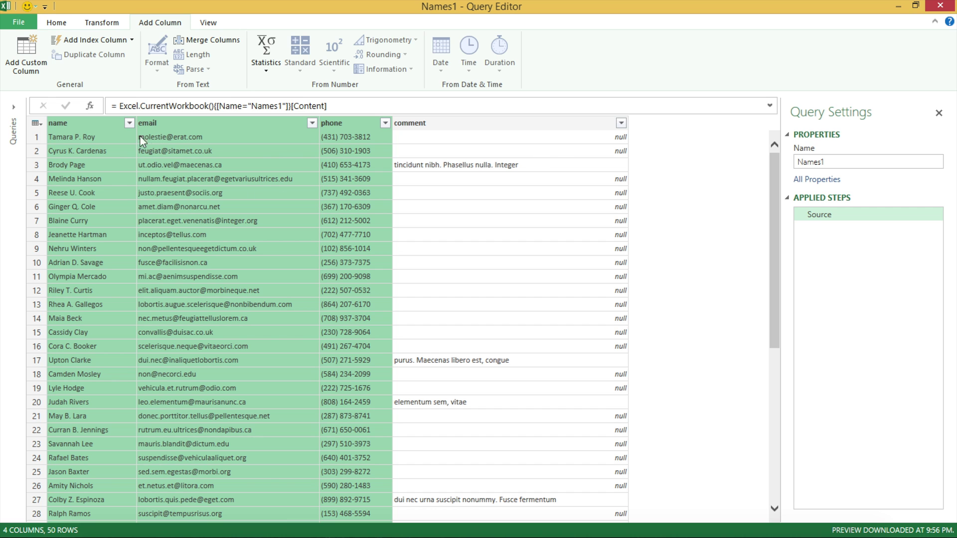
pyautogui.click(131, 179)
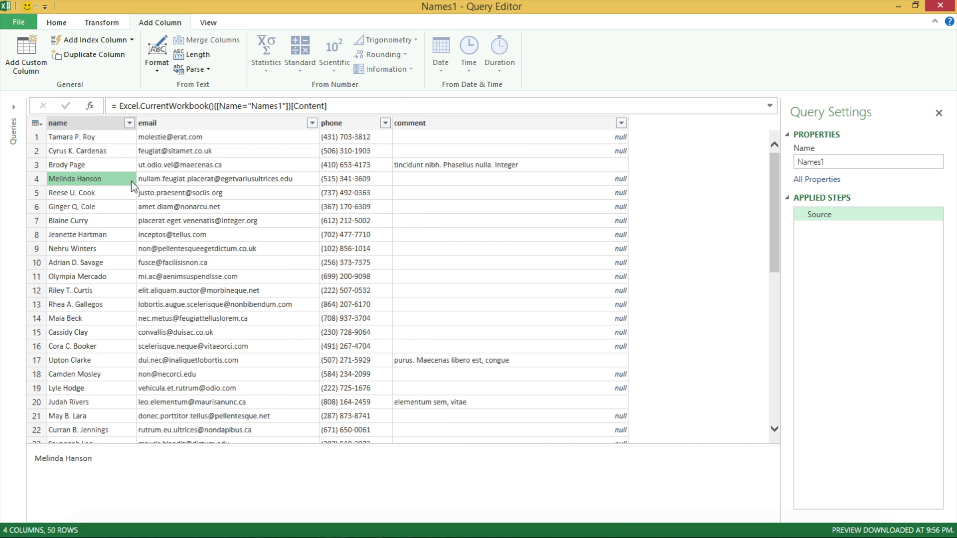
# Add a merged column named id to Names1, combining name, email and phone with the custom separator "---"
pyautogui.click(94, 125)
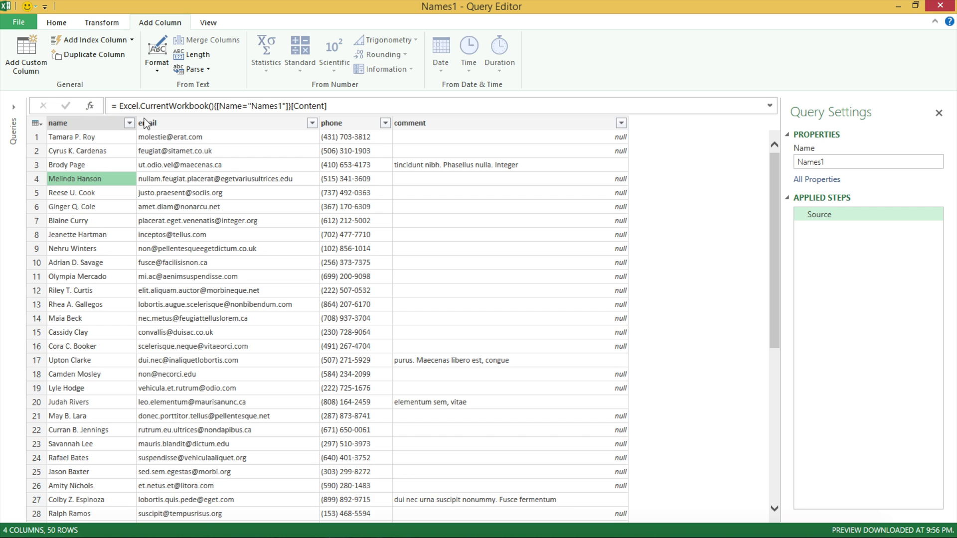
pyautogui.keyDown('shift'); pyautogui.click(325, 124); pyautogui.keyUp('shift')
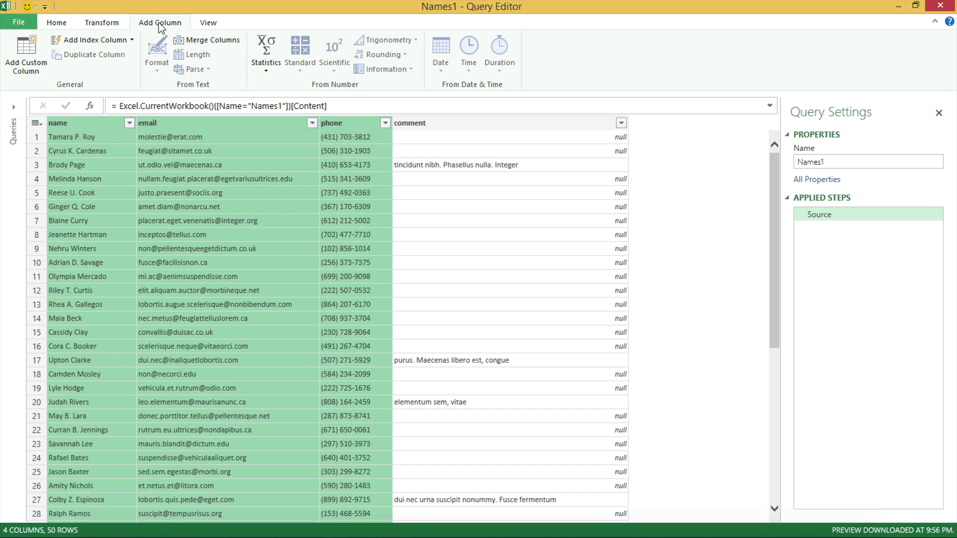
pyautogui.click(207, 44)
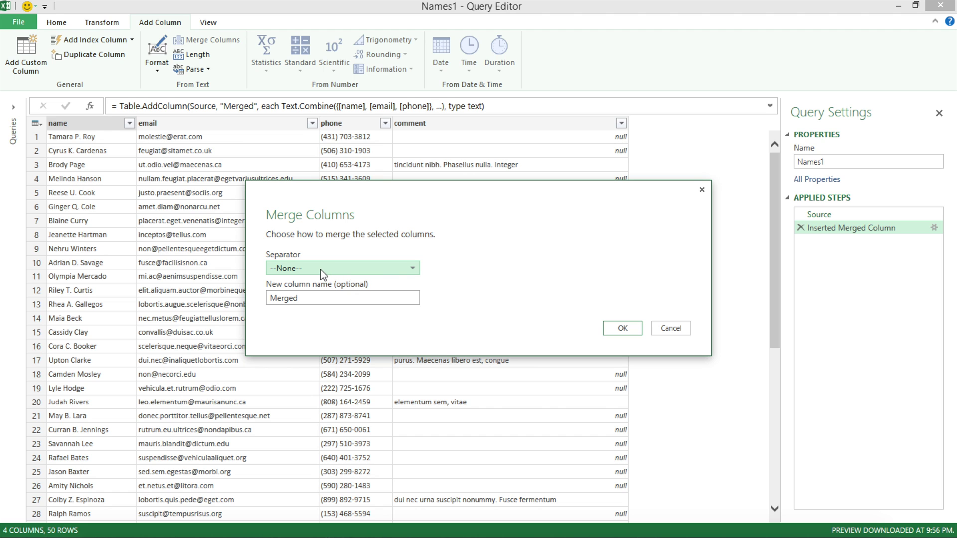
pyautogui.click(321, 272)
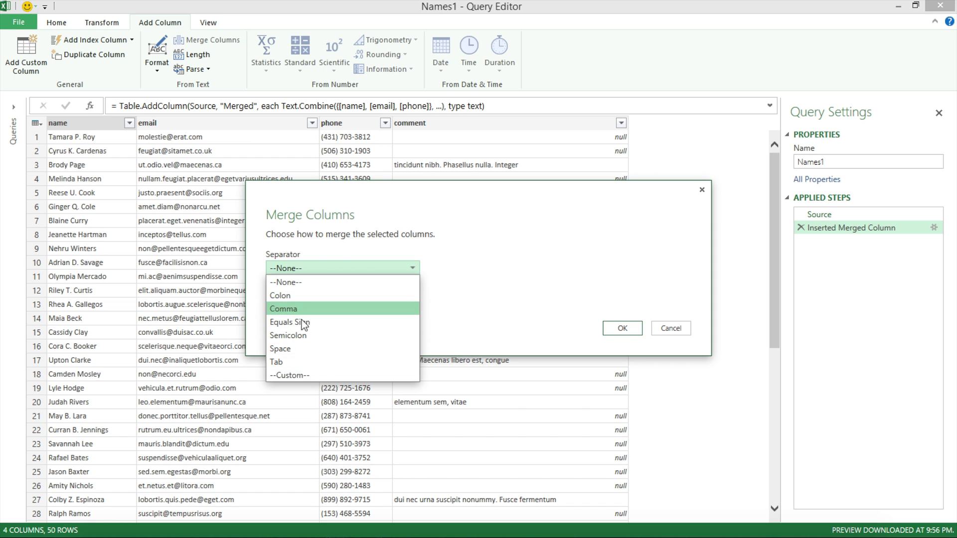
pyautogui.click(321, 374)
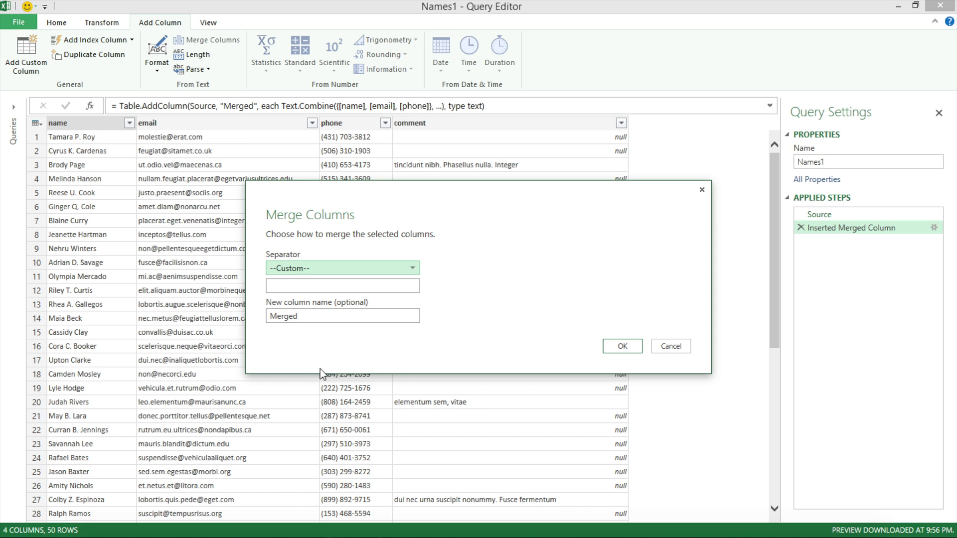
pyautogui.click(332, 290)
pyautogui.write('---')
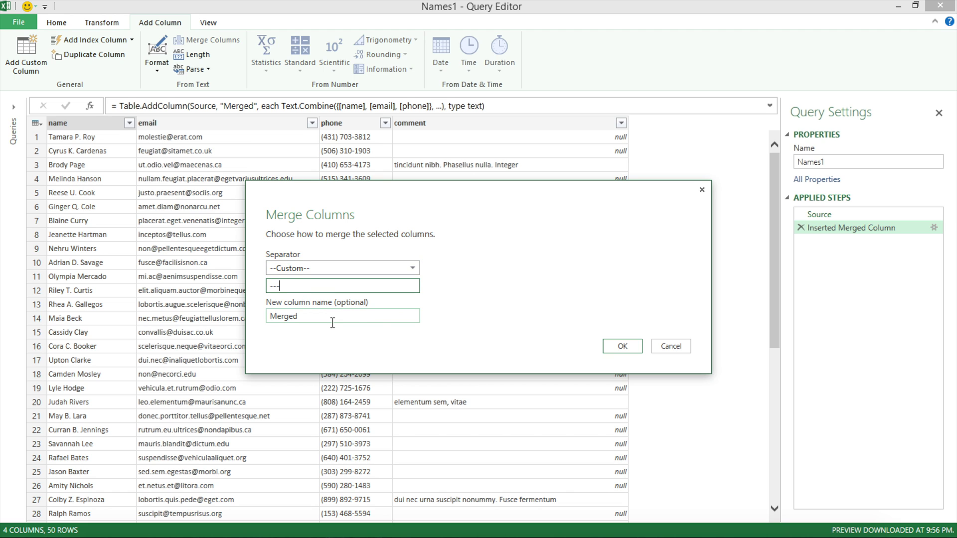
pyautogui.moveTo(315, 320); pyautogui.dragTo(260, 319)
pyautogui.write('id')
pyautogui.click(621, 348)
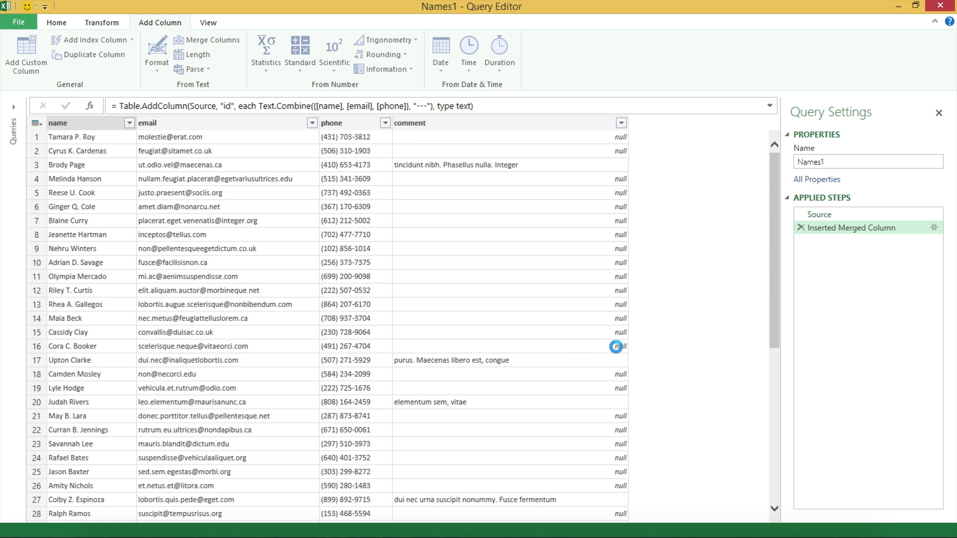
# Check the merged id column in Names1, then close the query editor and load the updated query
pyautogui.moveTo(584, 516); pyautogui.dragTo(684, 518)
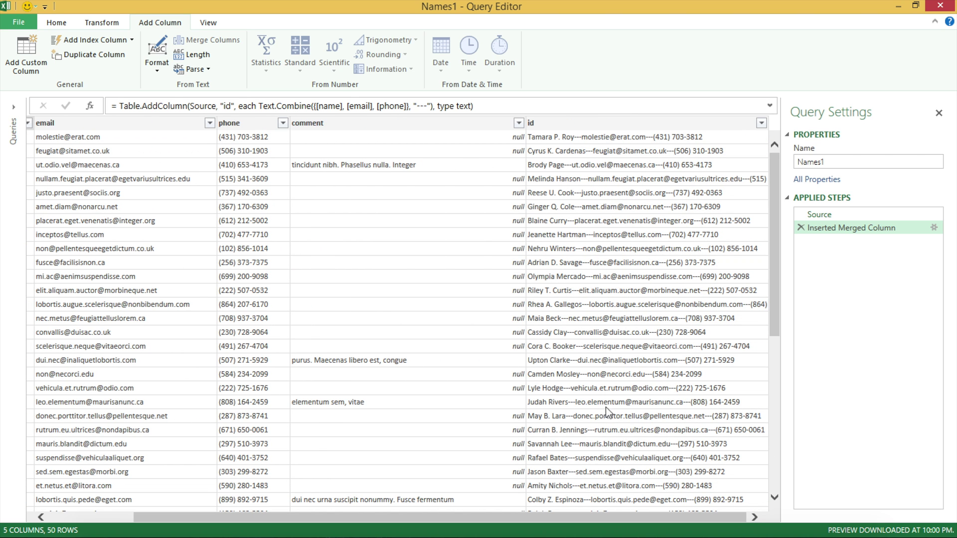
pyautogui.moveTo(603, 516); pyautogui.dragTo(492, 519)
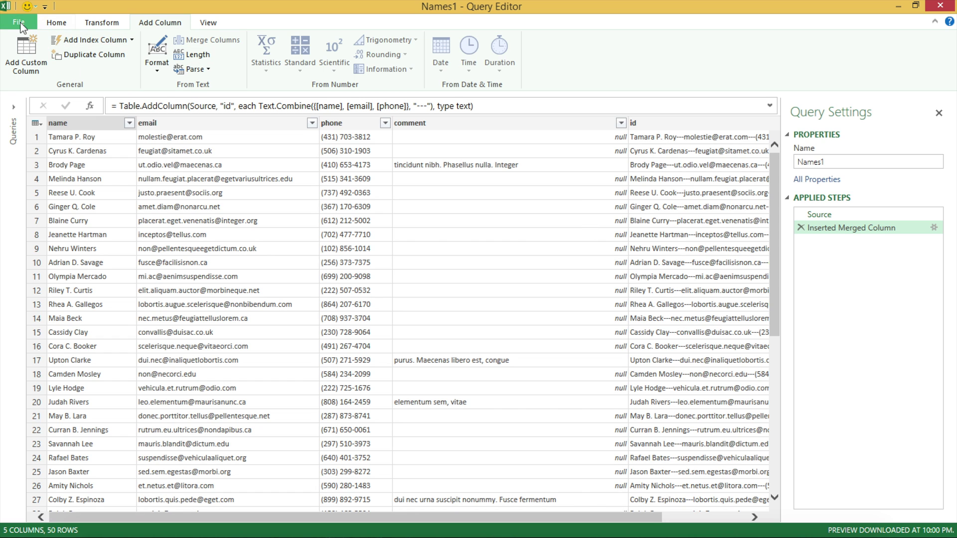
pyautogui.click(56, 22)
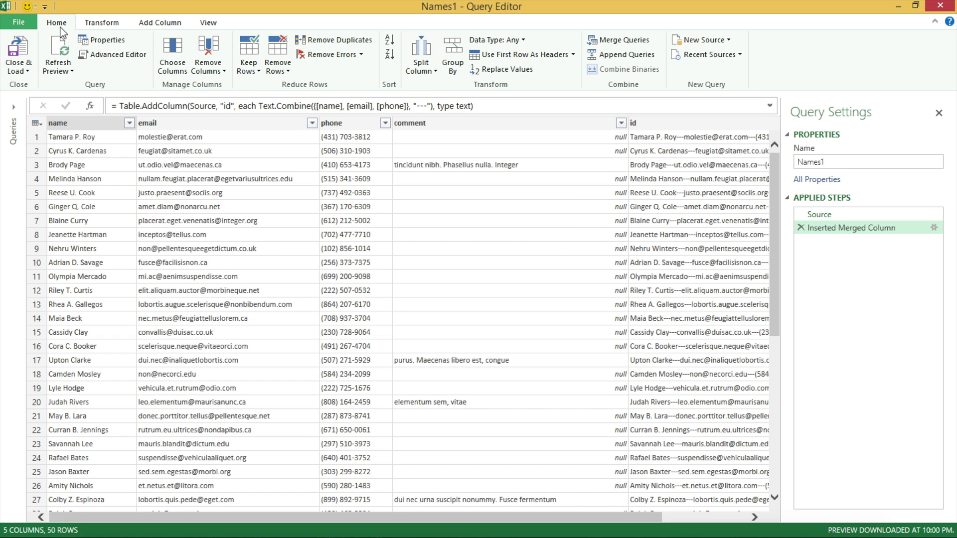
pyautogui.click(25, 70)
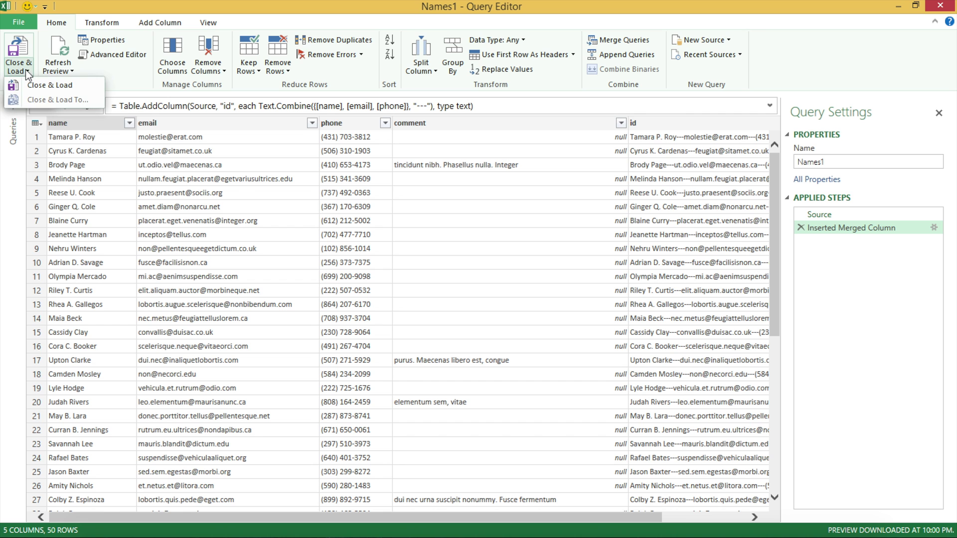
pyautogui.click(55, 86)
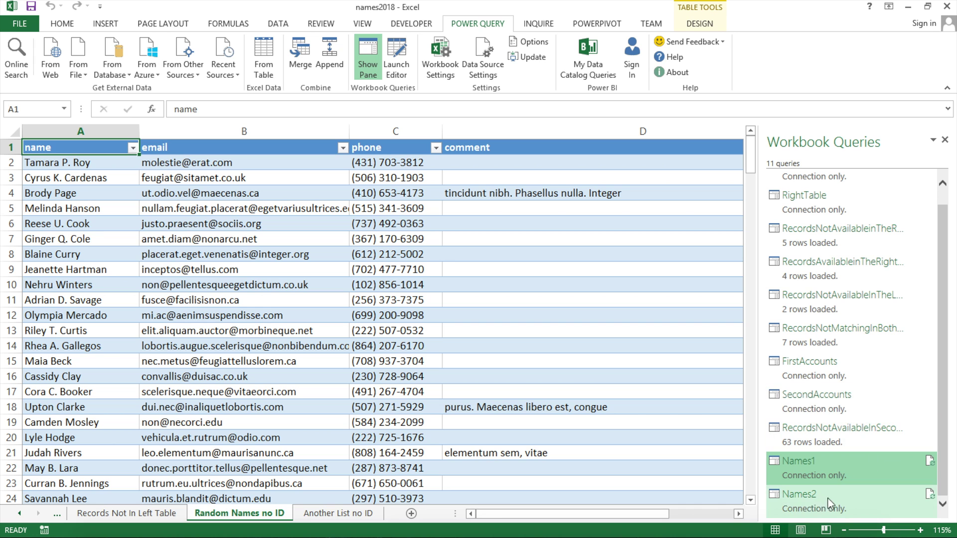
# Edit the Names2 query and add a merged column named id, combining name, email and phone with the custom separator "---"
pyautogui.rightClick(805, 497)
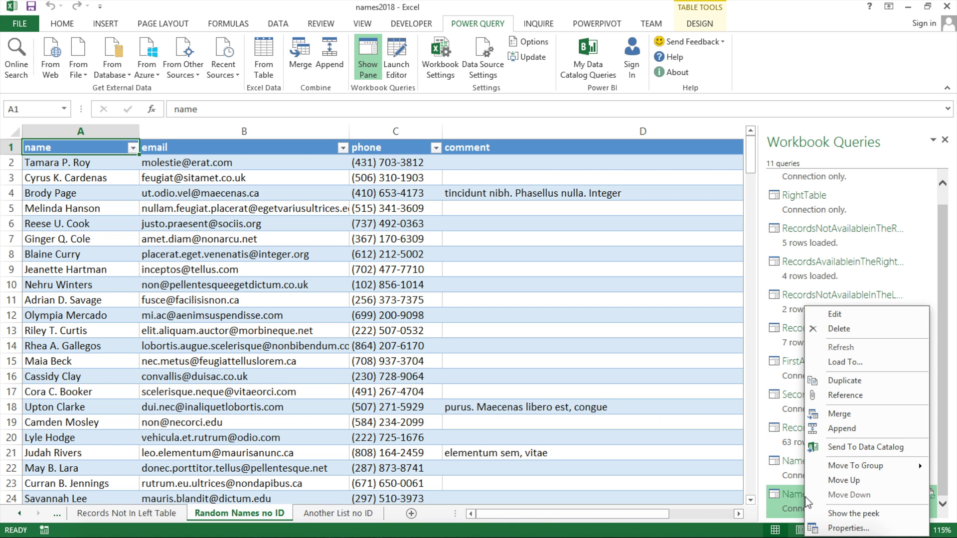
pyautogui.click(846, 319)
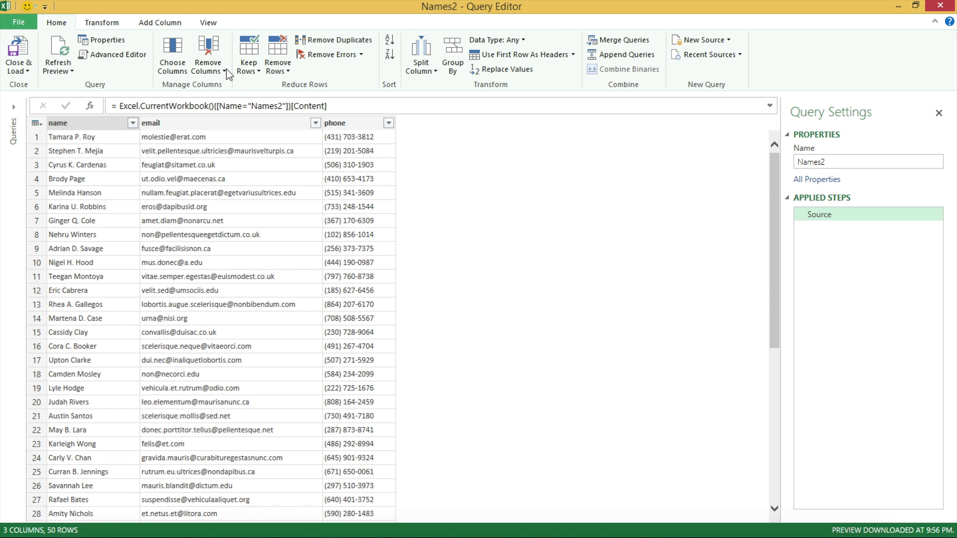
pyautogui.click(158, 22)
pyautogui.click(100, 123)
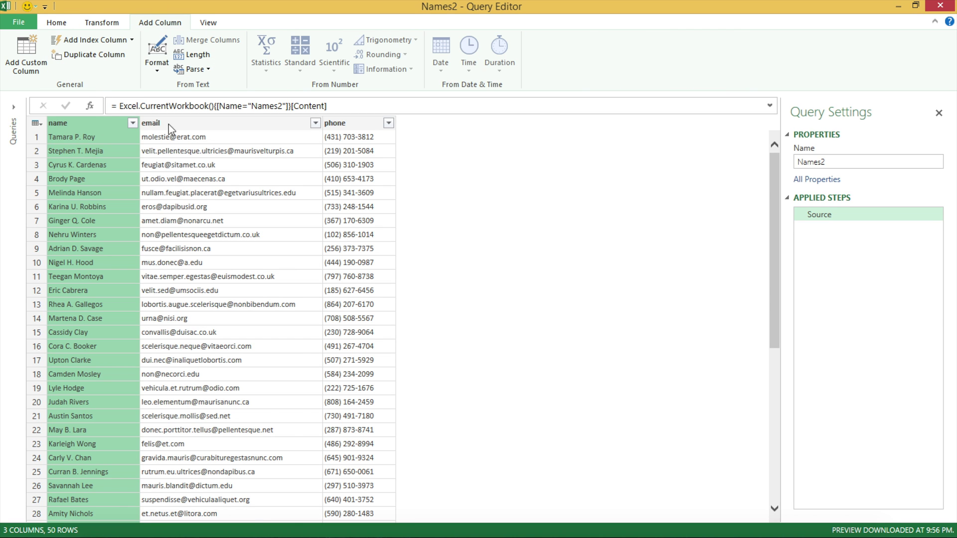
pyautogui.keyDown('shift'); pyautogui.click(362, 121); pyautogui.keyUp('shift')
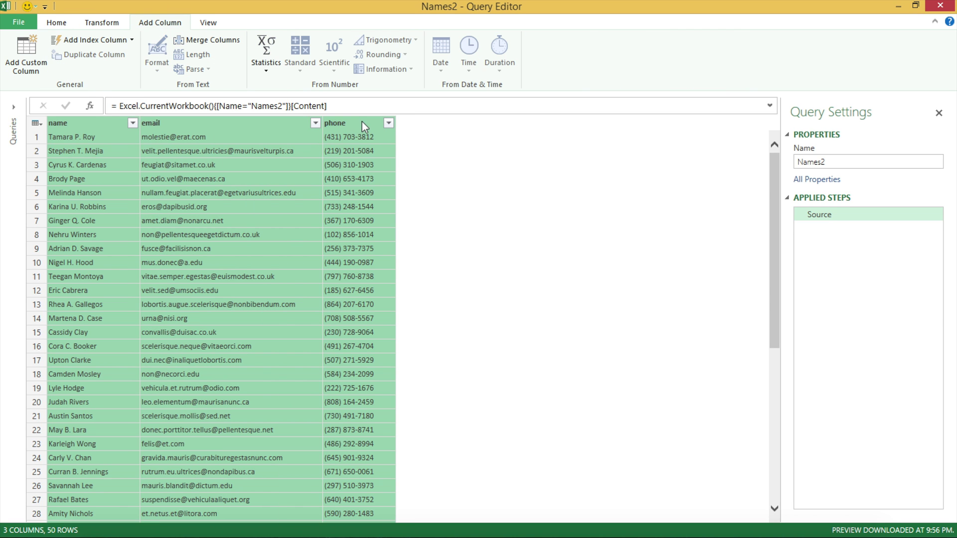
pyautogui.click(222, 44)
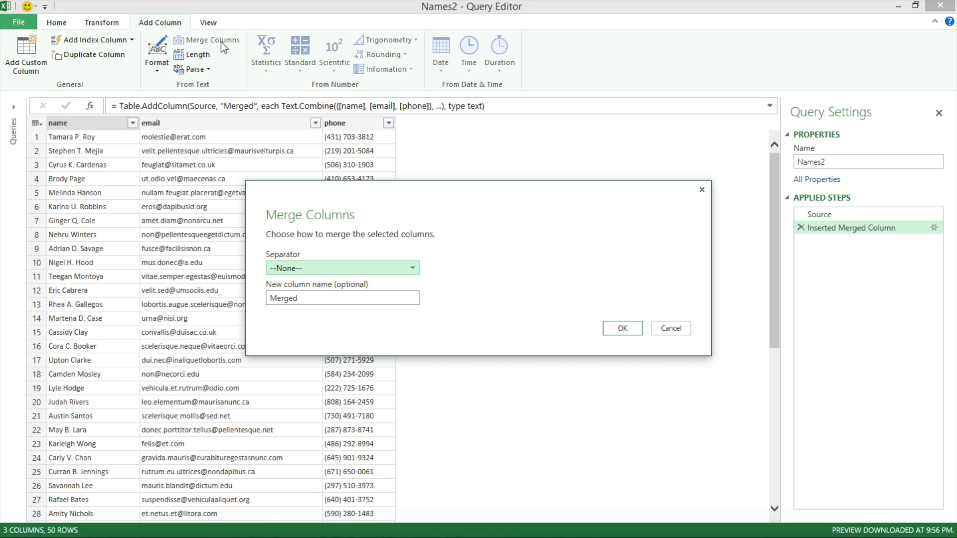
pyautogui.click(372, 269)
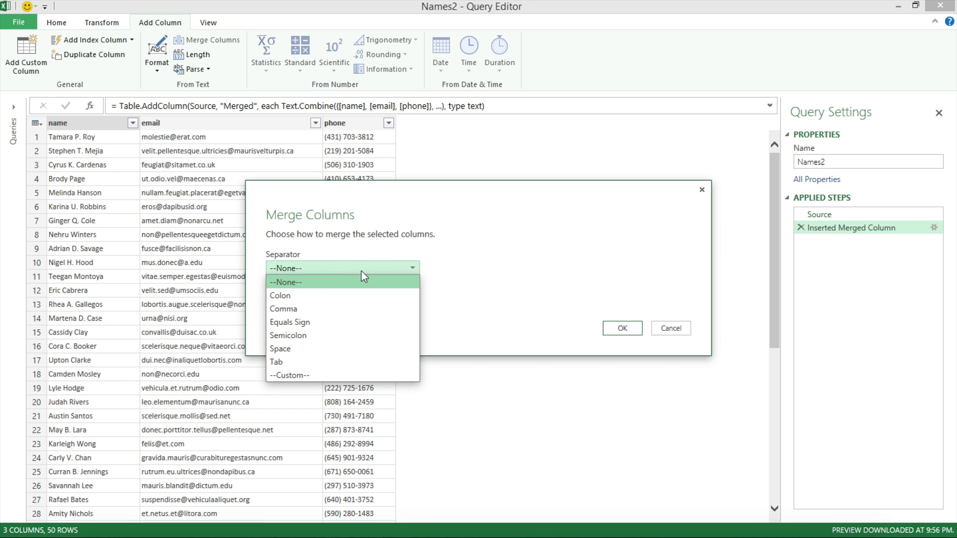
pyautogui.click(301, 375)
pyautogui.click(300, 285)
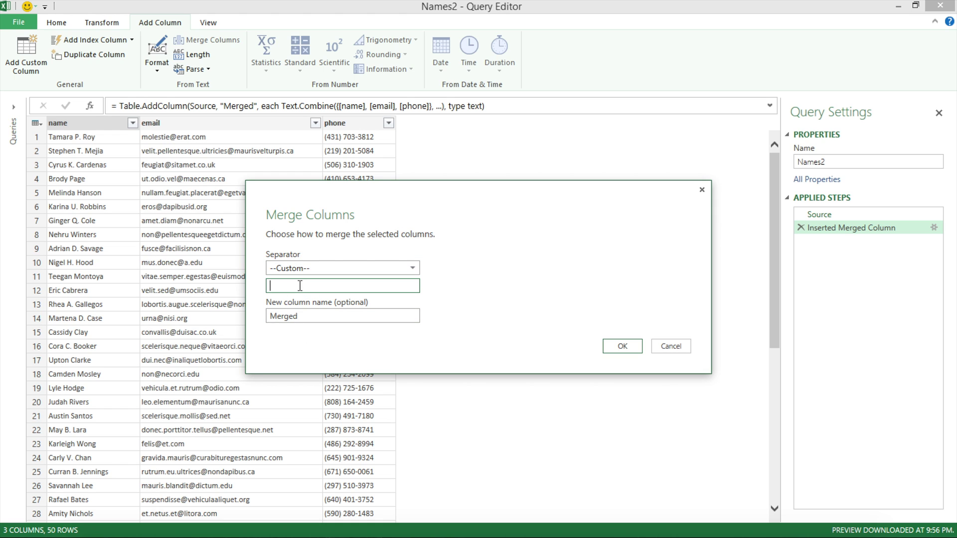
pyautogui.doubleClick(307, 320)
pyautogui.press('BackSpace')
pyautogui.write('All')
pyautogui.click(622, 346)
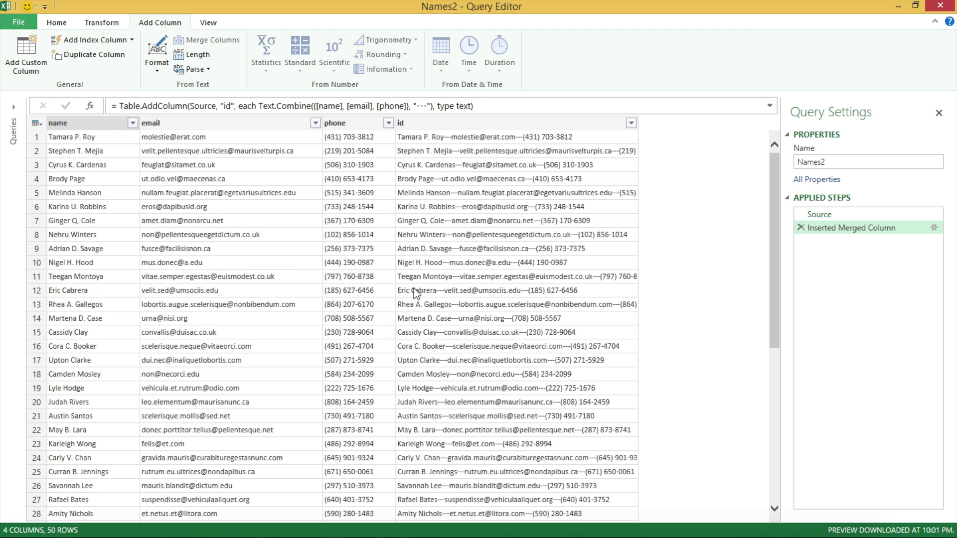
# Close the query editor and load the updated Names2 query
pyautogui.click(56, 23)
pyautogui.click(24, 72)
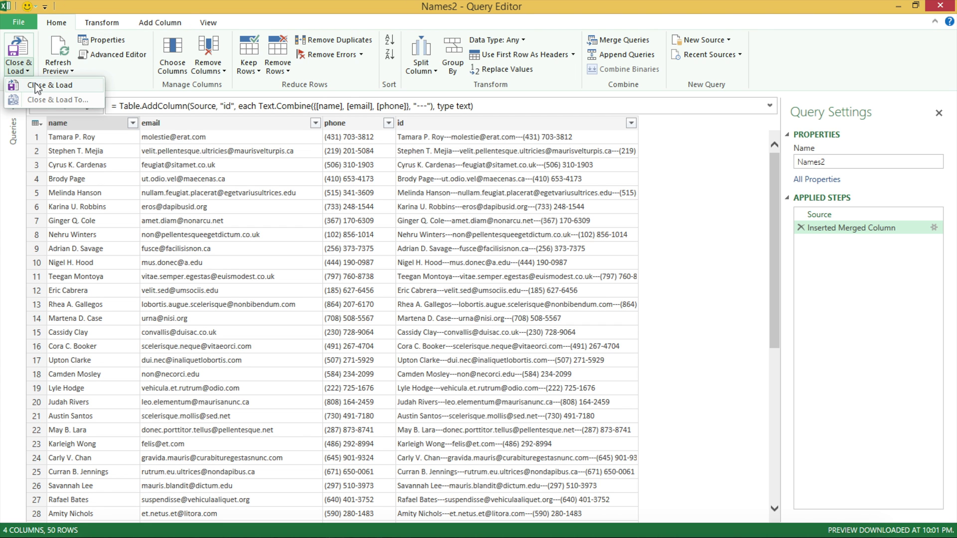
pyautogui.click(38, 85)
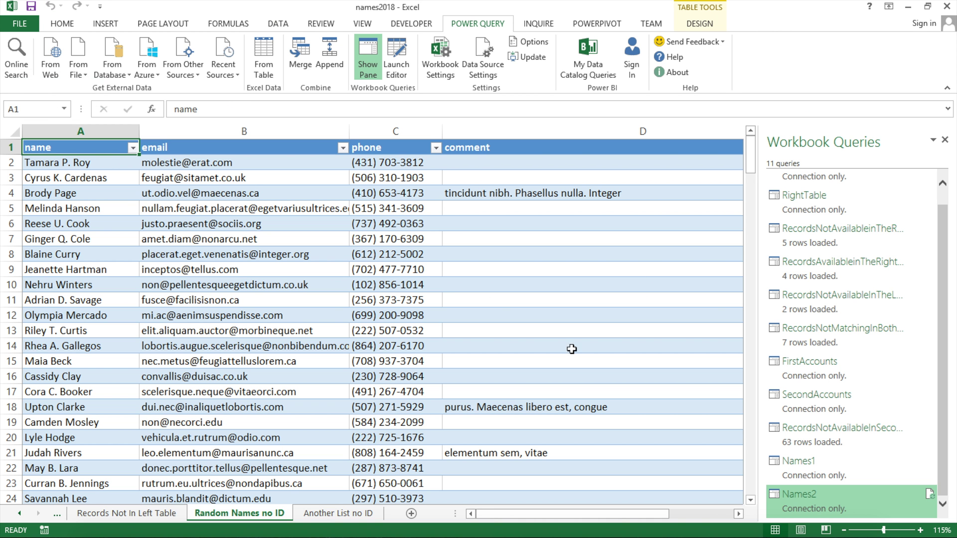
pyautogui.moveTo(487, 514)
pyautogui.mouseDown()
pyautogui.moveTo(514, 520)
pyautogui.moveTo(486, 518)
pyautogui.mouseUp()
pyautogui.moveTo(562, 507)
pyautogui.mouseDown()
pyautogui.moveTo(627, 511)
pyautogui.moveTo(578, 508)
pyautogui.mouseUp()
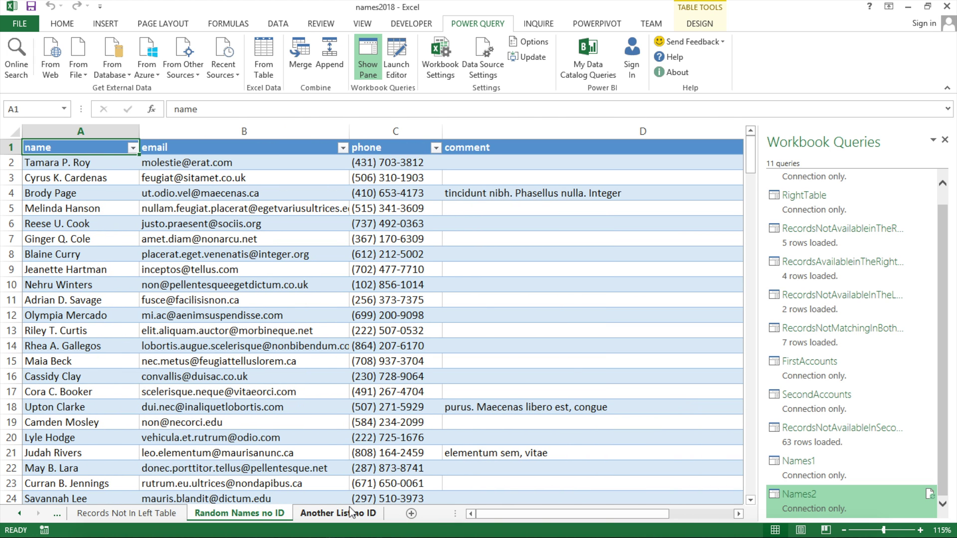
# Merge the Names1 query with Names2, matching the id columns of both tables and keeping non-matching rows
pyautogui.click(802, 467)
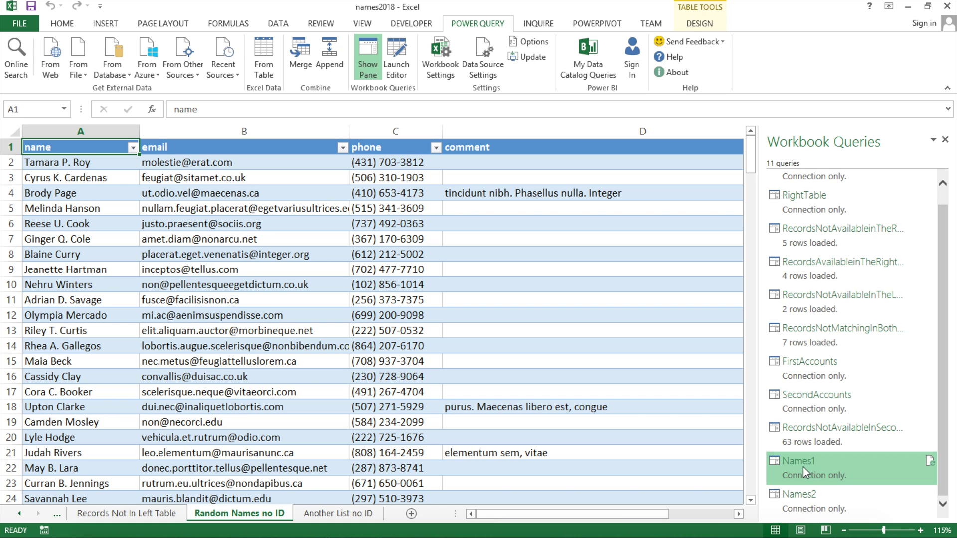
pyautogui.rightClick(798, 468)
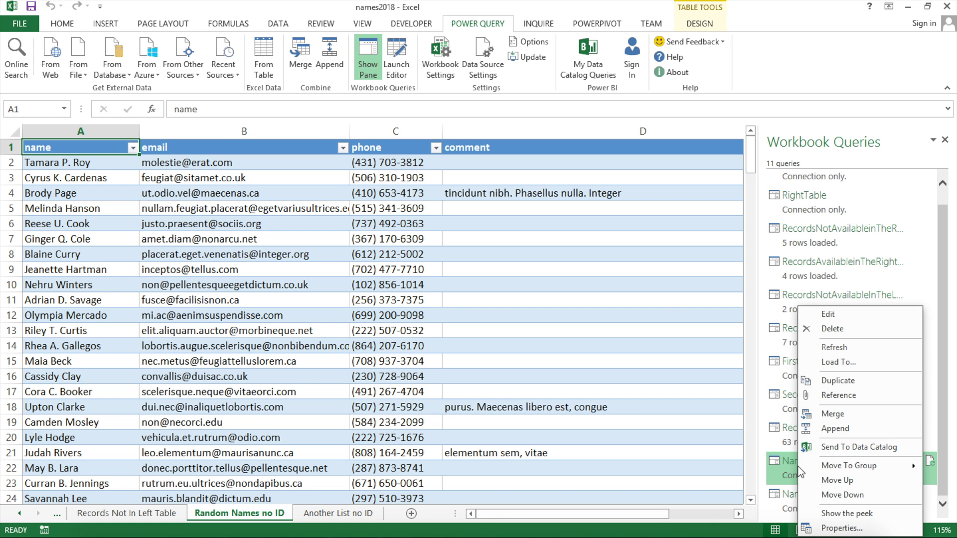
pyautogui.click(842, 417)
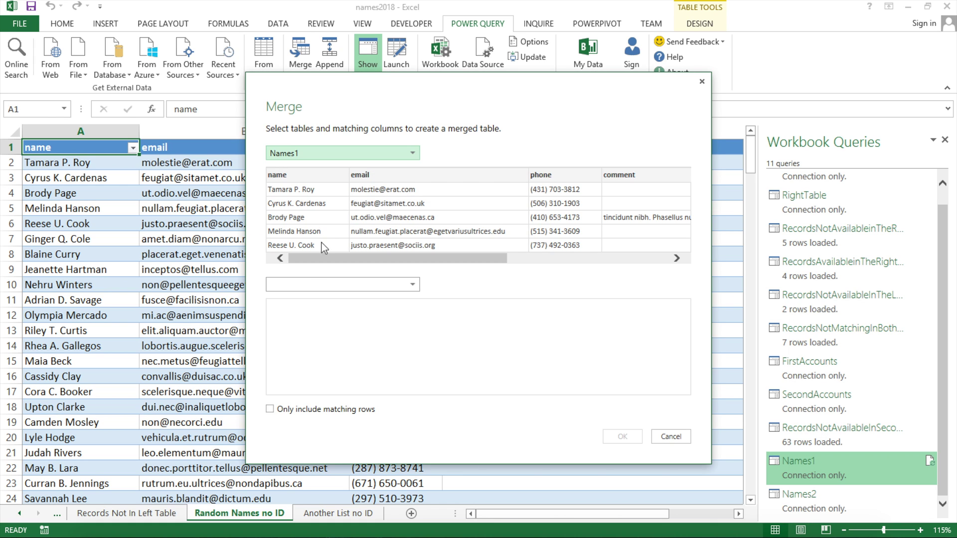
pyautogui.click(316, 287)
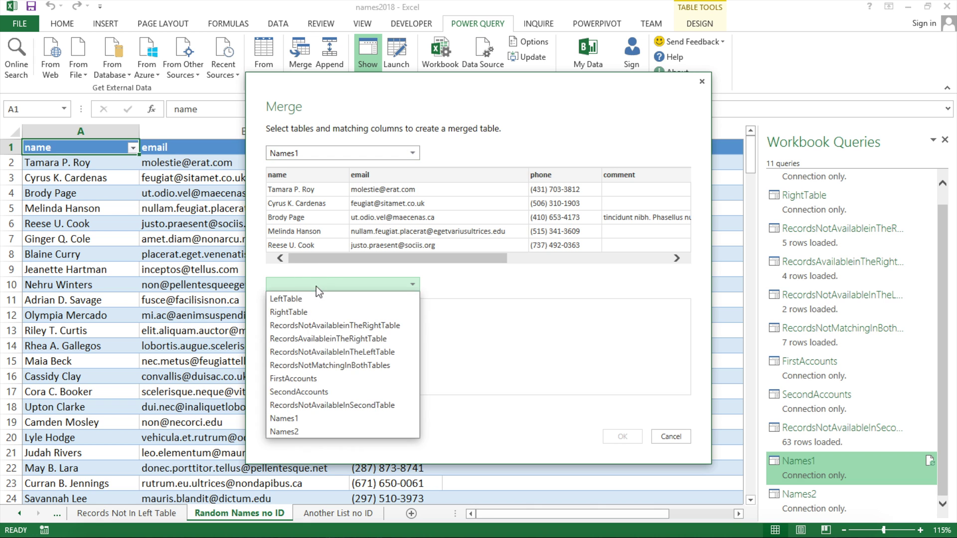
pyautogui.click(304, 432)
pyautogui.moveTo(464, 258); pyautogui.dragTo(613, 269)
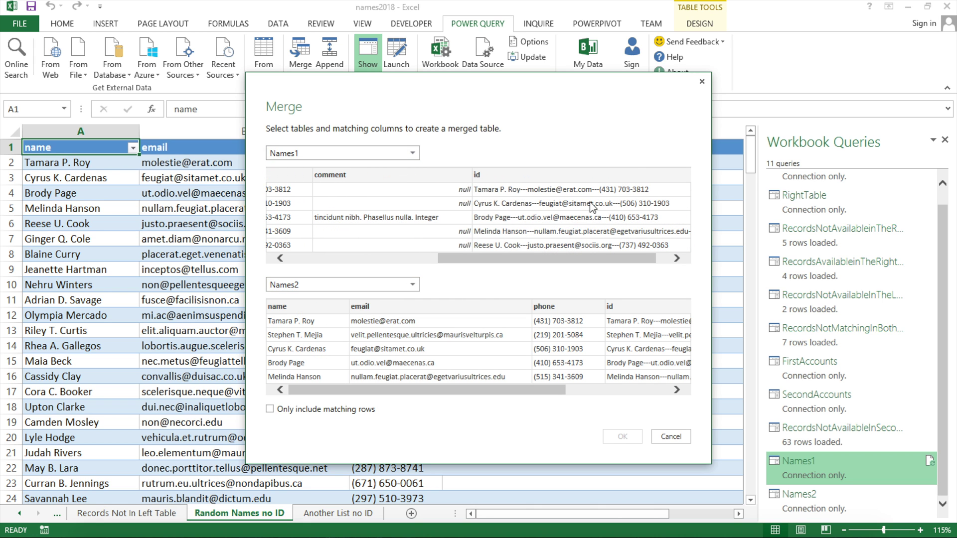
pyautogui.click(597, 177)
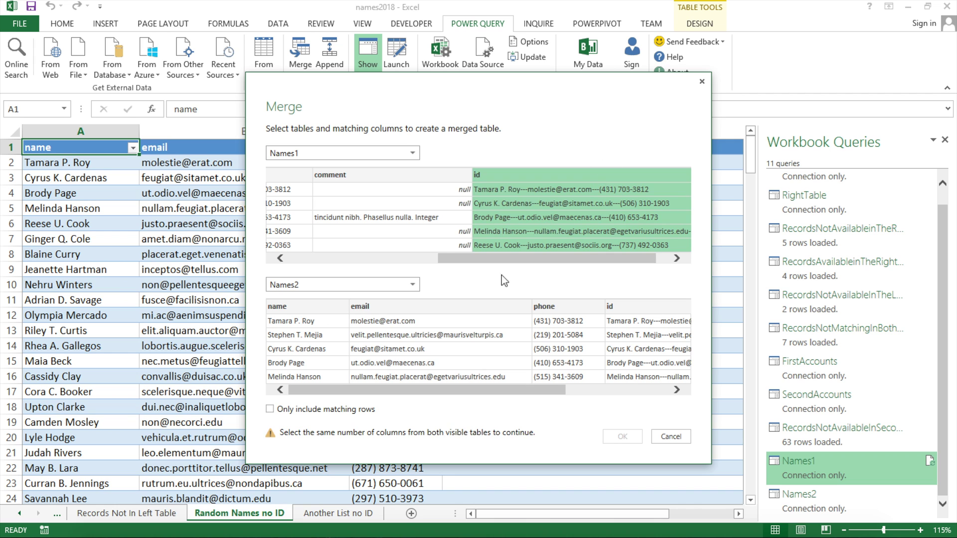
pyautogui.moveTo(384, 393); pyautogui.dragTo(579, 393)
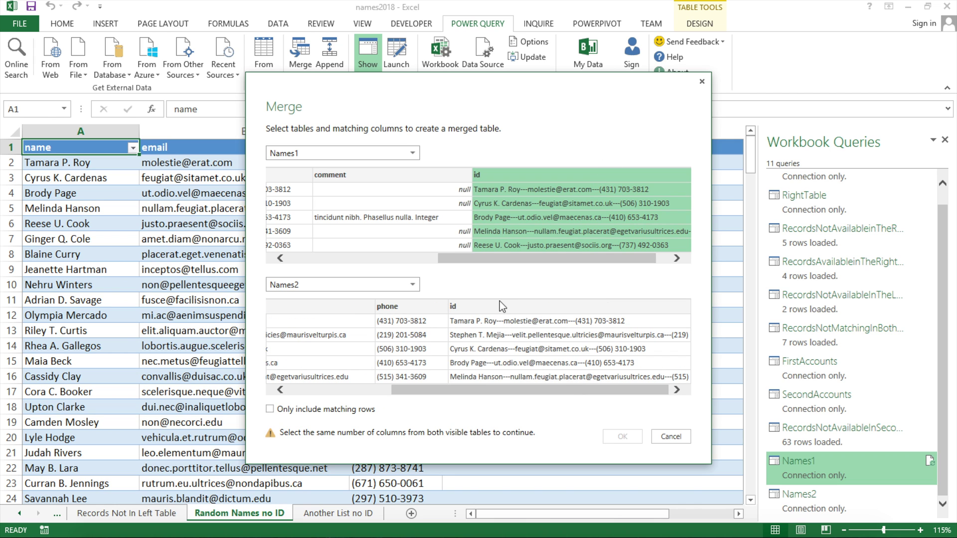
pyautogui.click(504, 309)
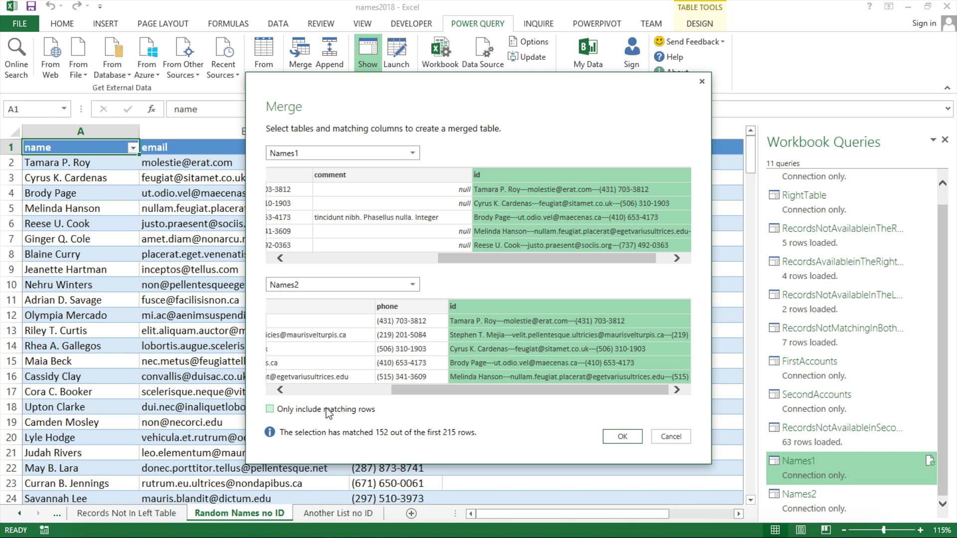
pyautogui.click(626, 435)
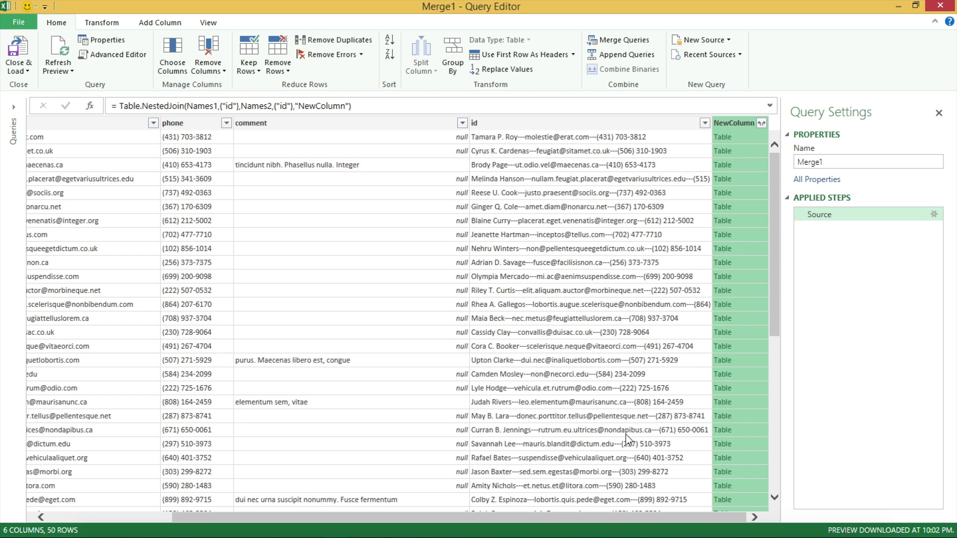
# Expand NewColumn to include only its id column, keeping the original column name as prefix
pyautogui.click(763, 123)
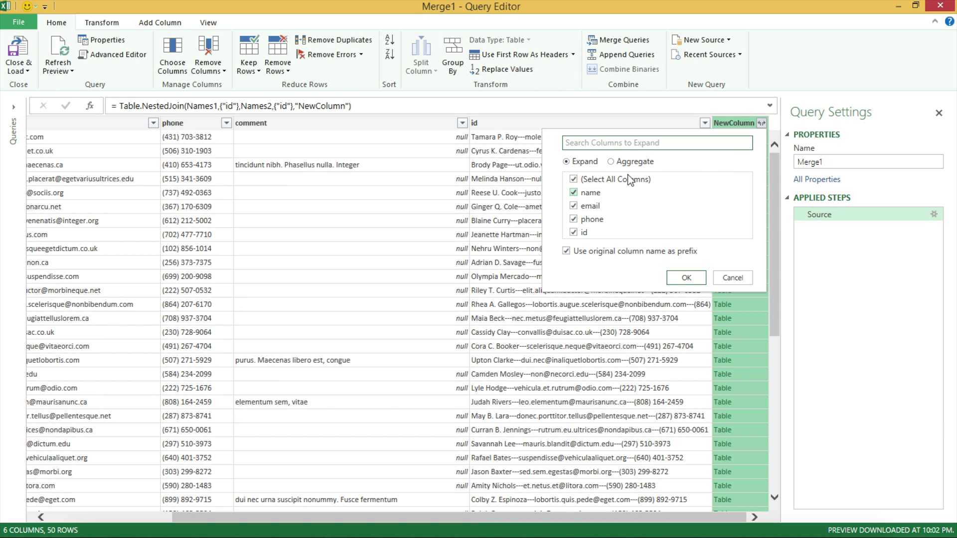
pyautogui.click(573, 179)
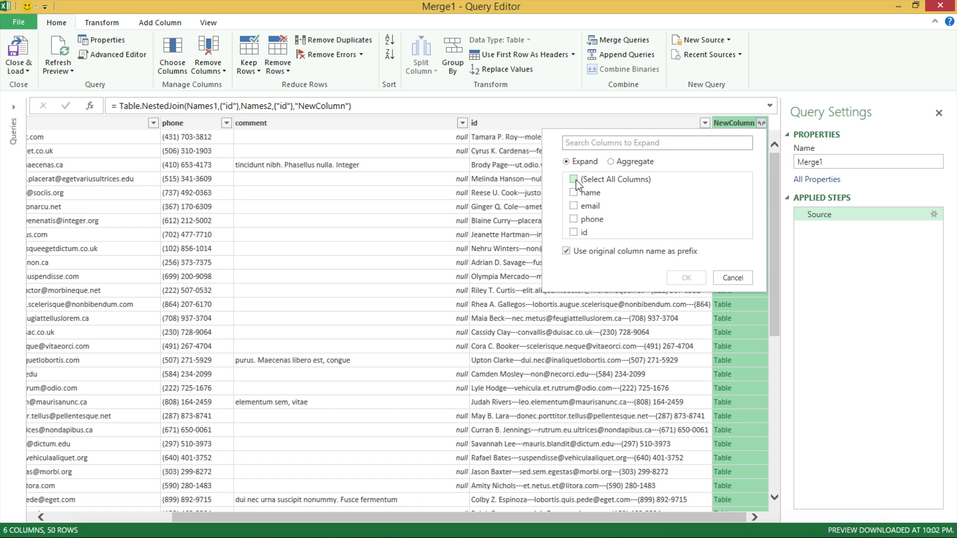
pyautogui.click(574, 233)
pyautogui.click(686, 278)
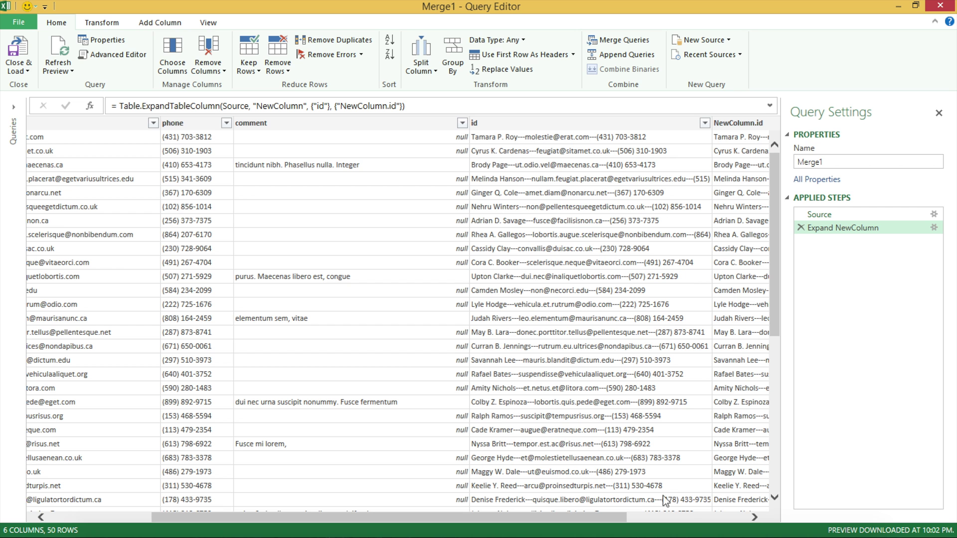
# Filter the NewColumn.id column to keep only null values
pyautogui.moveTo(621, 521); pyautogui.dragTo(746, 519)
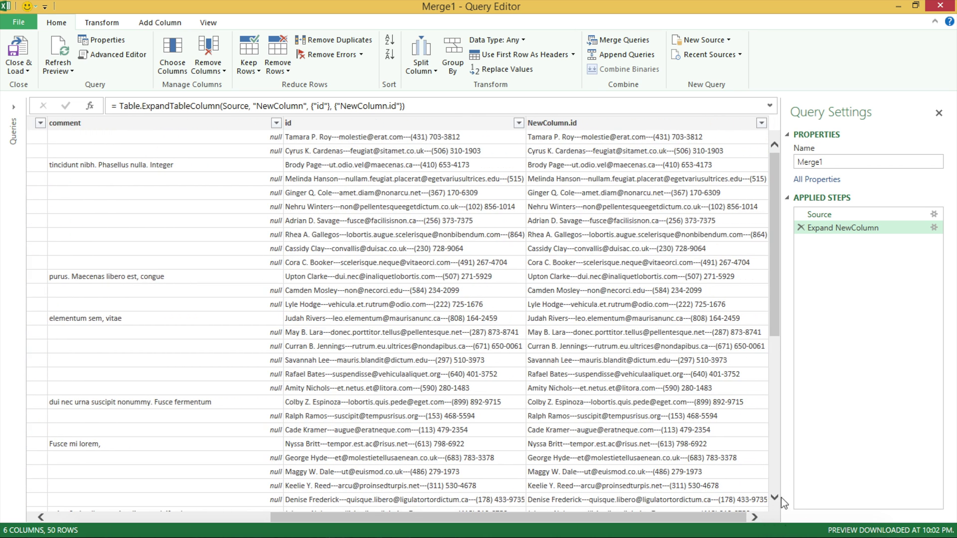
pyautogui.click(762, 124)
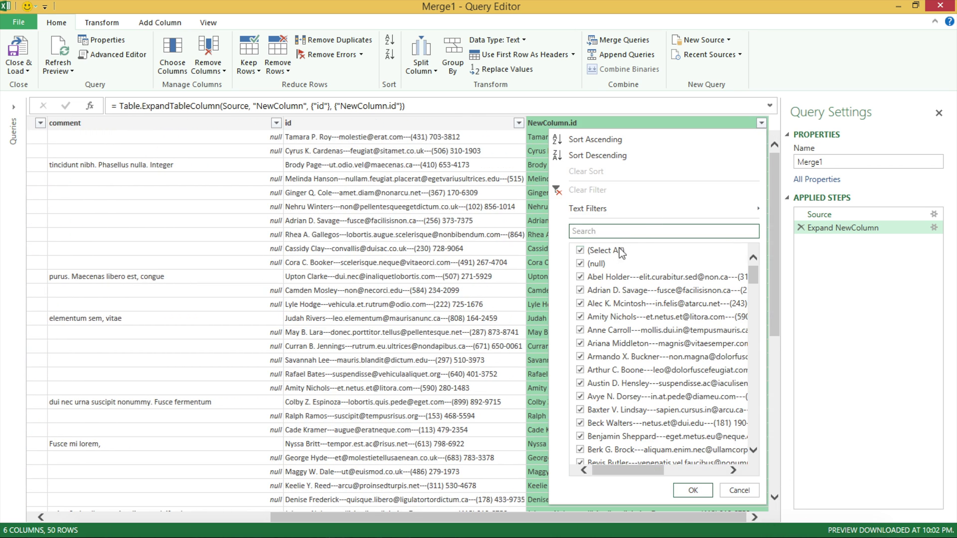
pyautogui.click(580, 250)
pyautogui.click(580, 264)
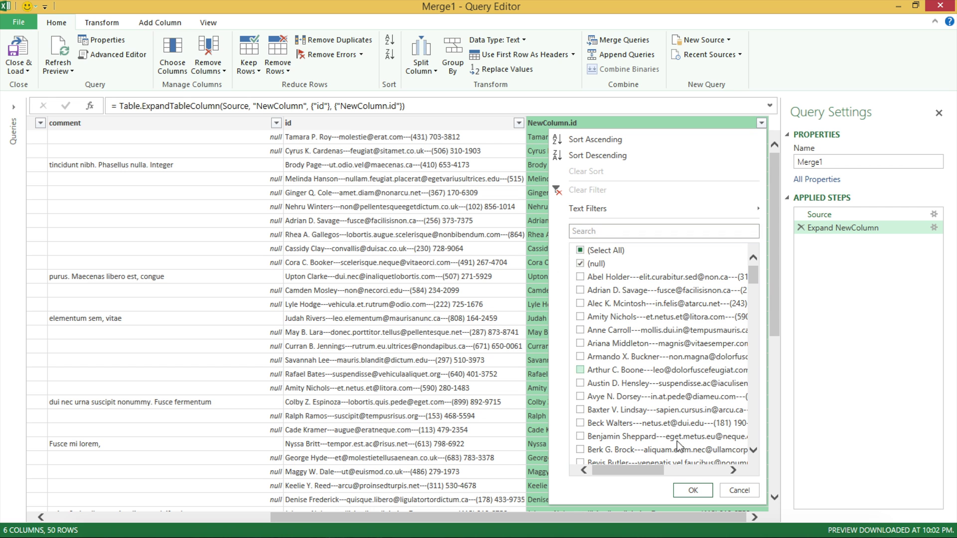
pyautogui.click(693, 490)
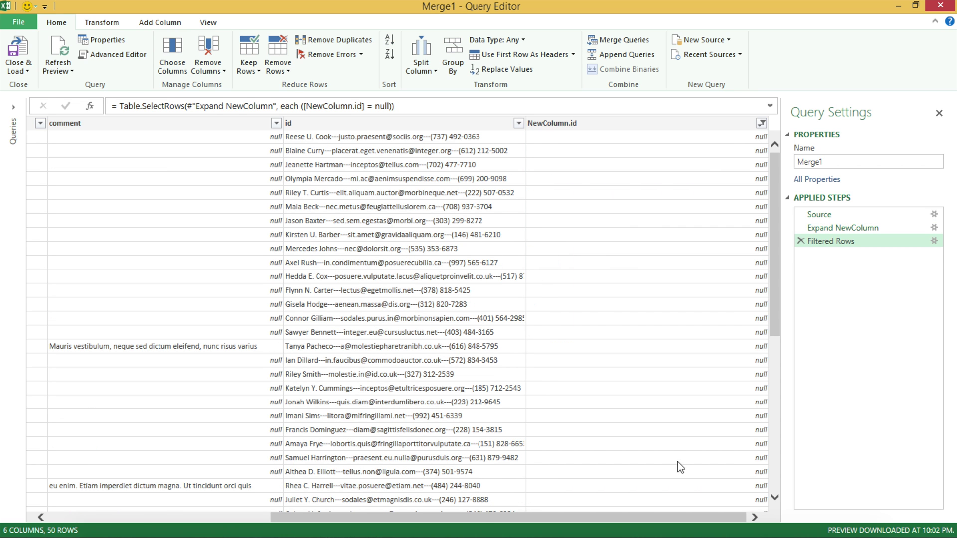
# Rename the merged query as FinalResults
pyautogui.doubleClick(826, 161)
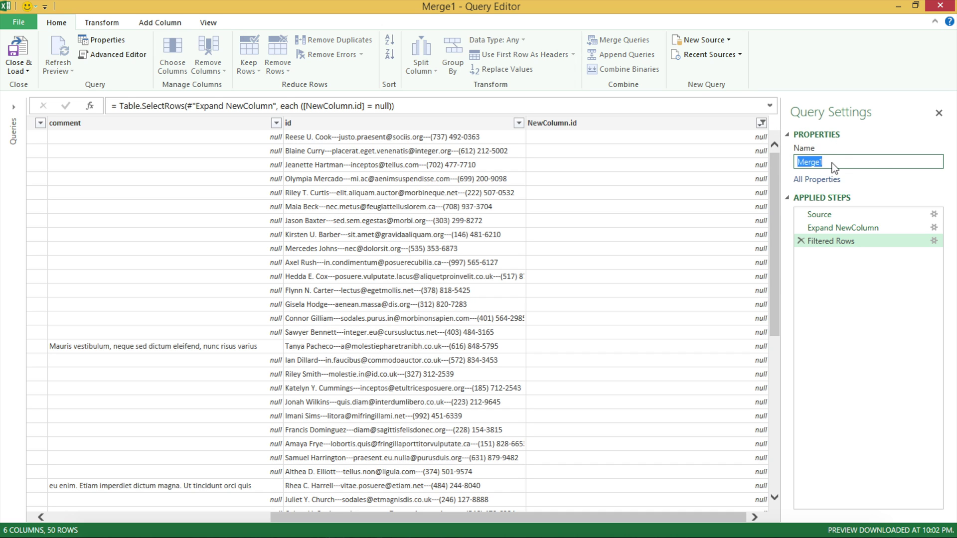
pyautogui.write('FinalResults')
pyautogui.click(22, 72)
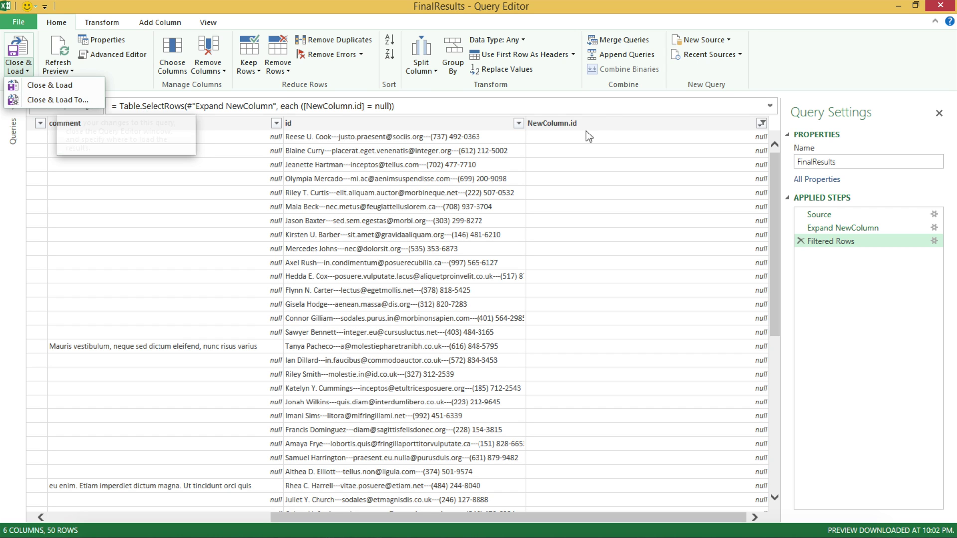
pyautogui.press('Escape')
# Remove the NewColumn.id and id columns from the FinalResults query
pyautogui.click(633, 129)
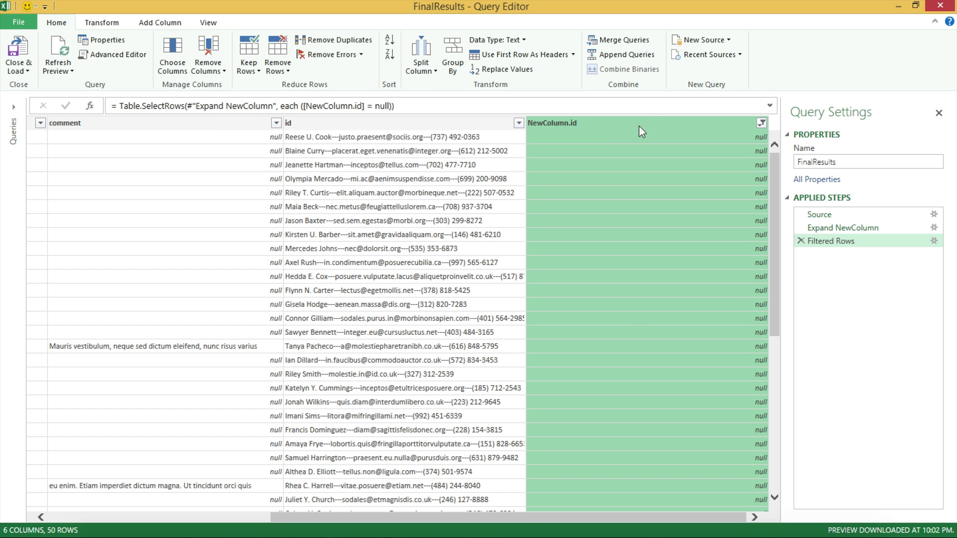
pyautogui.rightClick(636, 126)
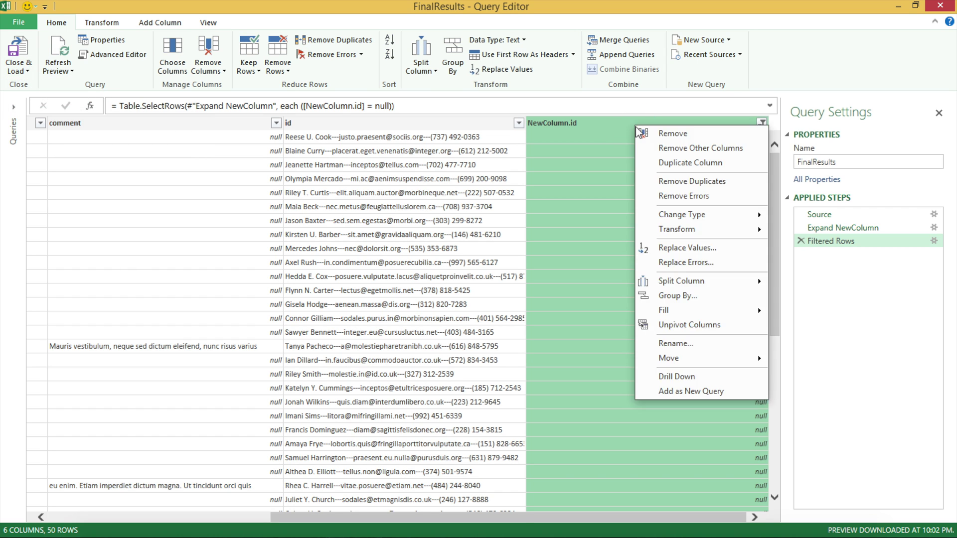
pyautogui.click(685, 139)
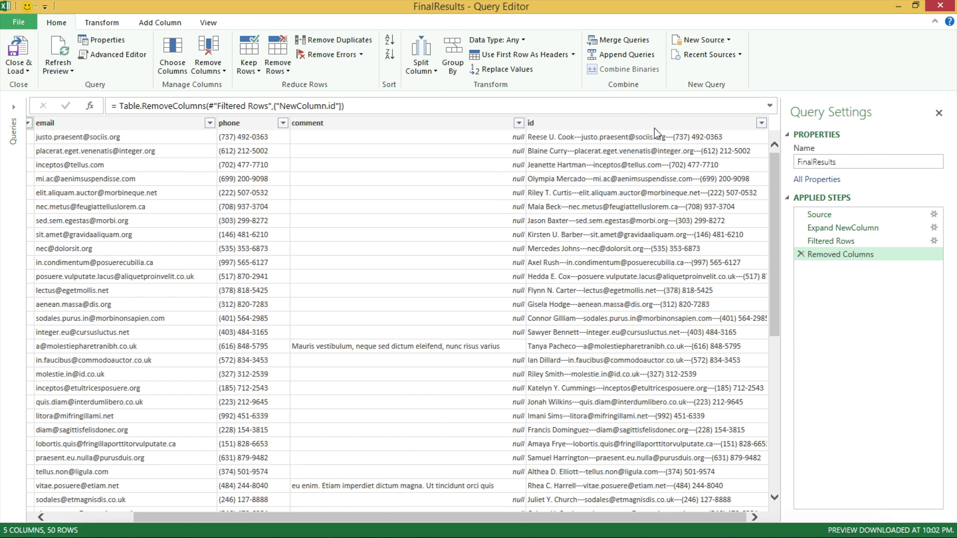
pyautogui.click(656, 130)
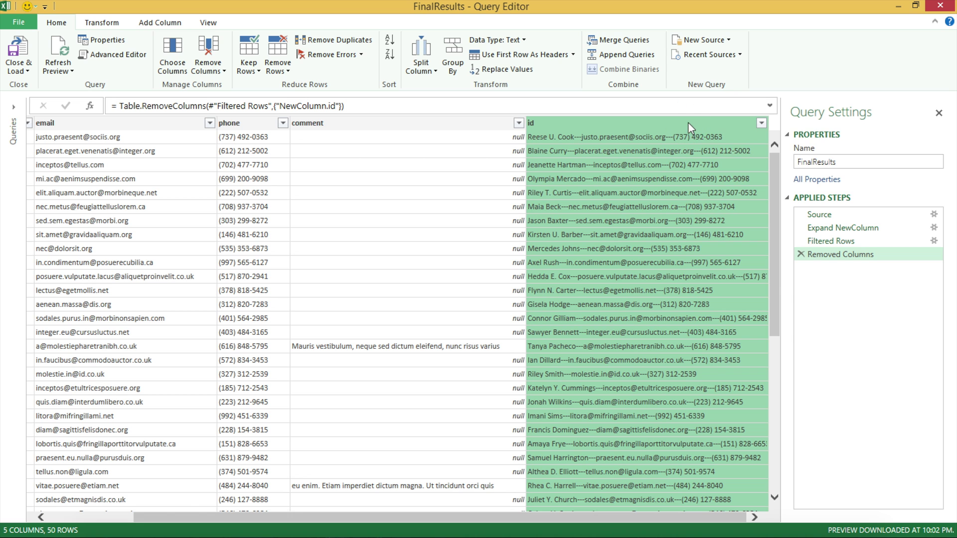
pyautogui.rightClick(689, 123)
pyautogui.click(700, 131)
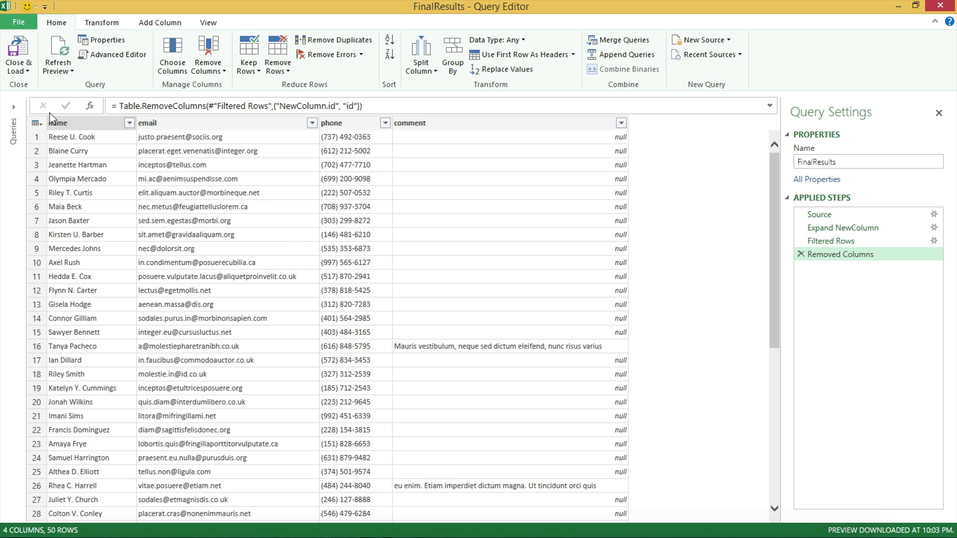
# Close the query editor and load FinalResults as a table on a new worksheet
pyautogui.click(25, 71)
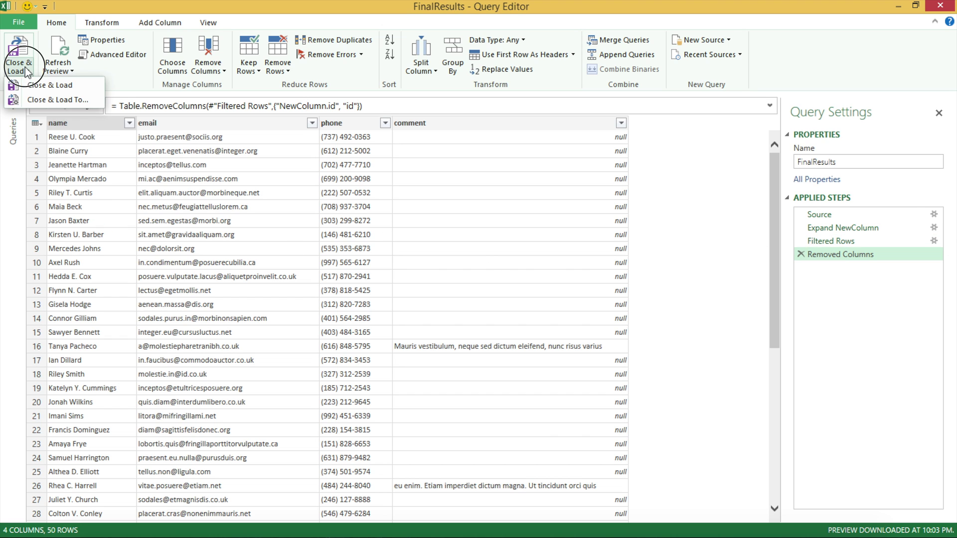
pyautogui.click(55, 102)
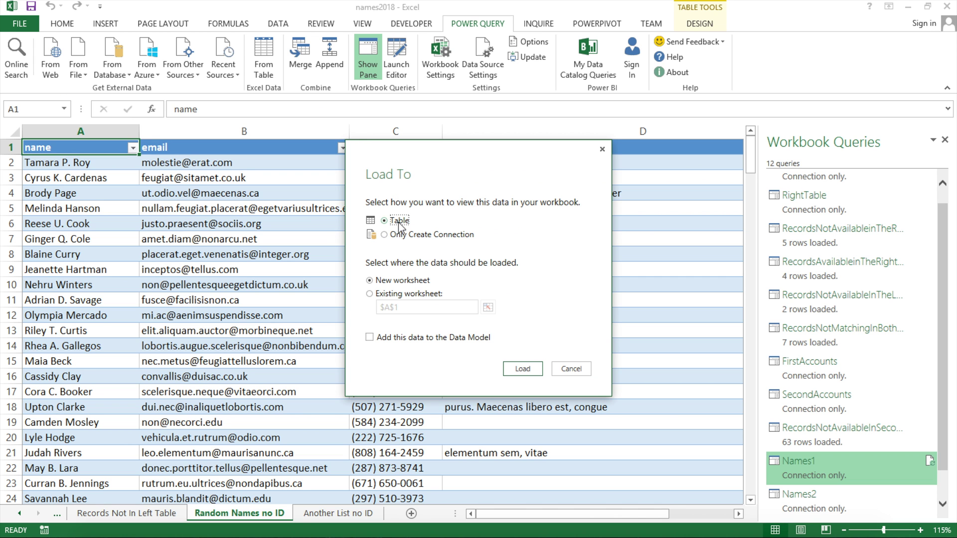
pyautogui.click(523, 369)
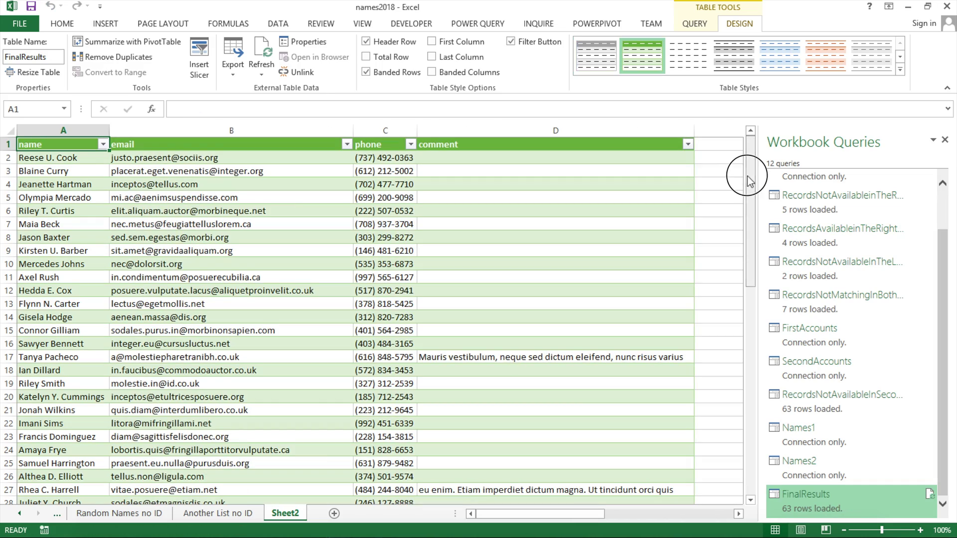
# Review the loaded results against the Random Names no ID and Another List no ID sheets, and return to Sheet2
pyautogui.moveTo(746, 175); pyautogui.dragTo(747, 109)
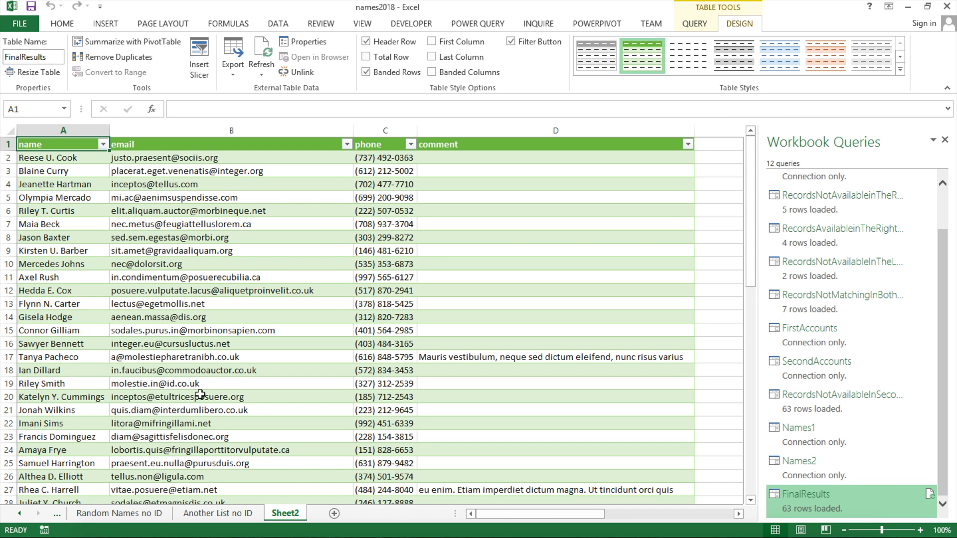
pyautogui.click(154, 515)
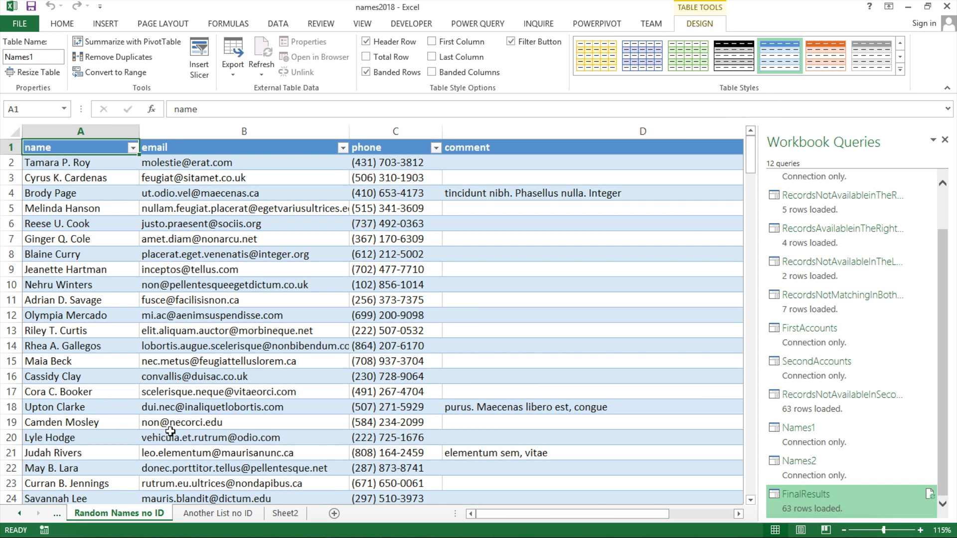
pyautogui.click(210, 515)
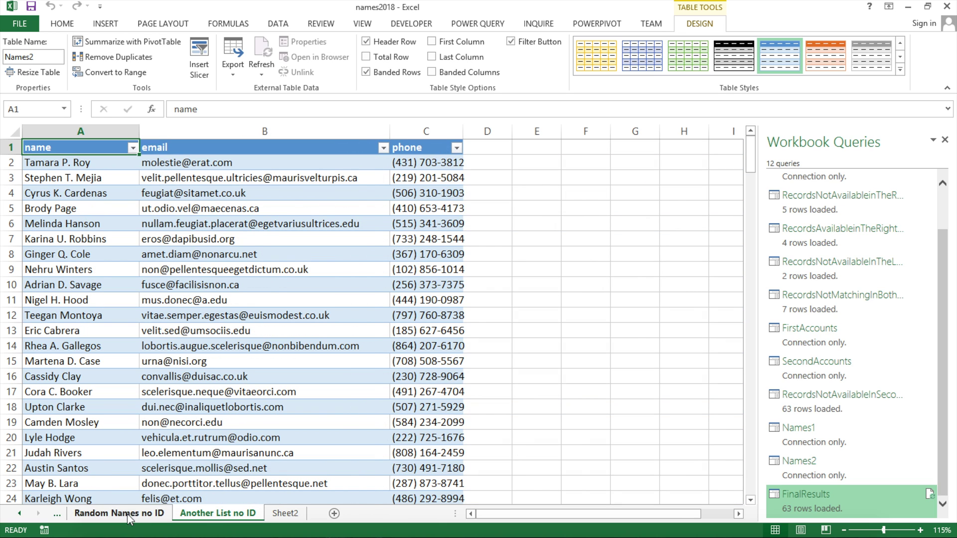
pyautogui.click(128, 515)
pyautogui.click(285, 514)
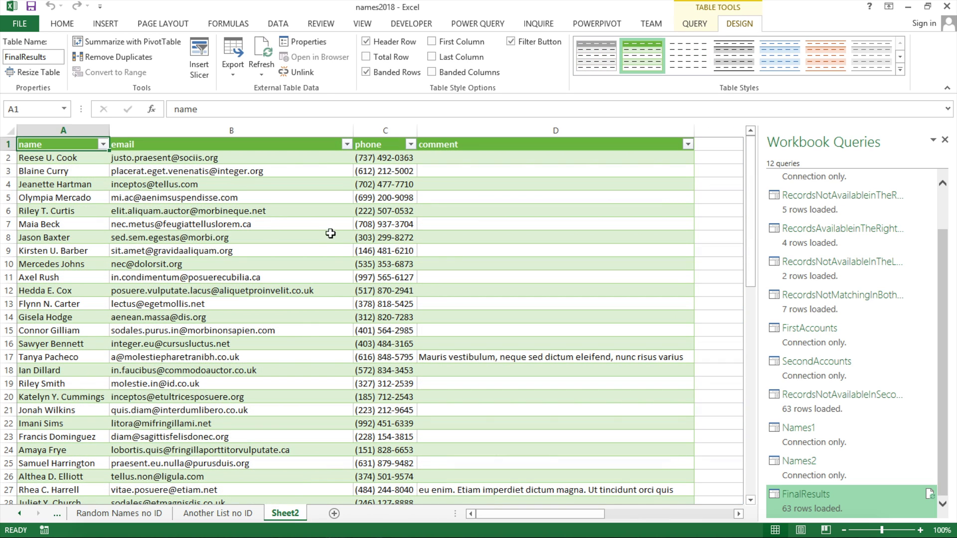
# Rename Sheet2 as NameSomething
pyautogui.doubleClick(288, 518)
pyautogui.write('Namesomething')
pyautogui.press('Left')
pyautogui.press('Left')
pyautogui.press('Left')
pyautogui.press('Left')
pyautogui.press('Left')
pyautogui.press('Left')
pyautogui.press('Left')
pyautogui.press('Left')
pyautogui.press('BackSpace')
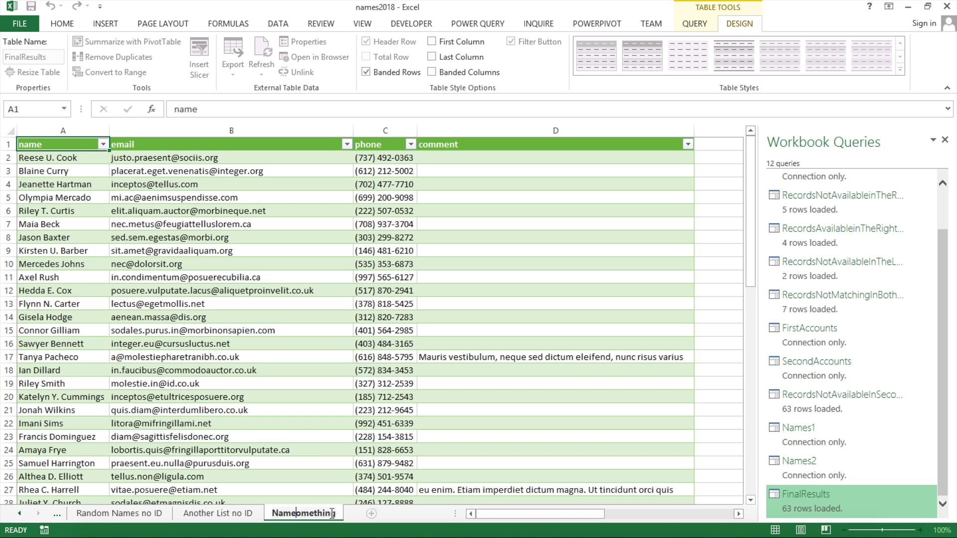
pyautogui.write('S')
pyautogui.press('Return')
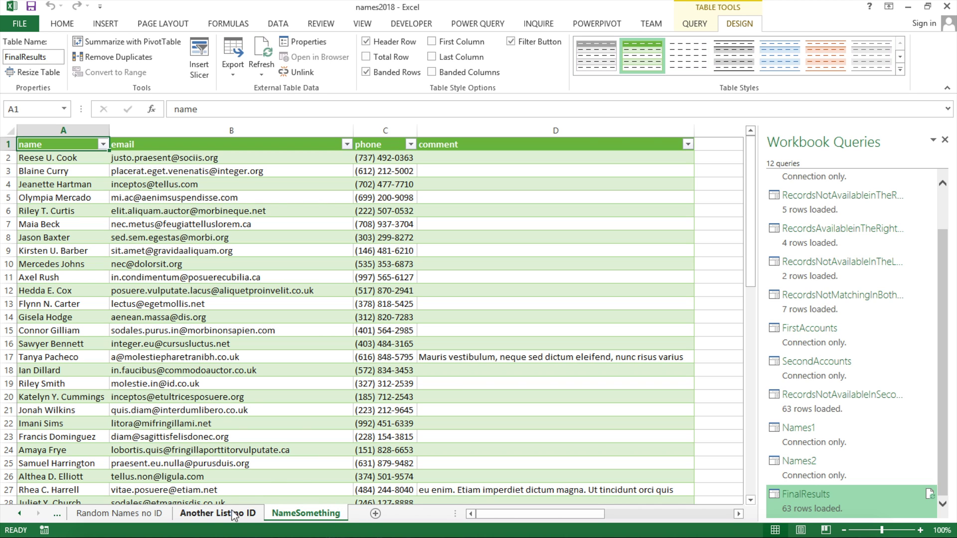
# Review the Random Names no ID and Another List no ID source lists against the results on the NameSomething sheet
pyautogui.click(149, 515)
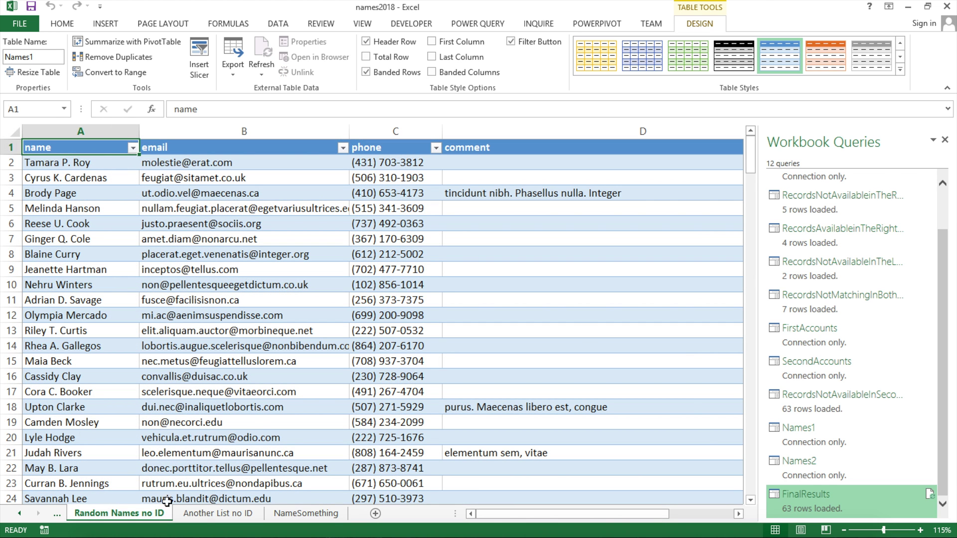
pyautogui.click(218, 514)
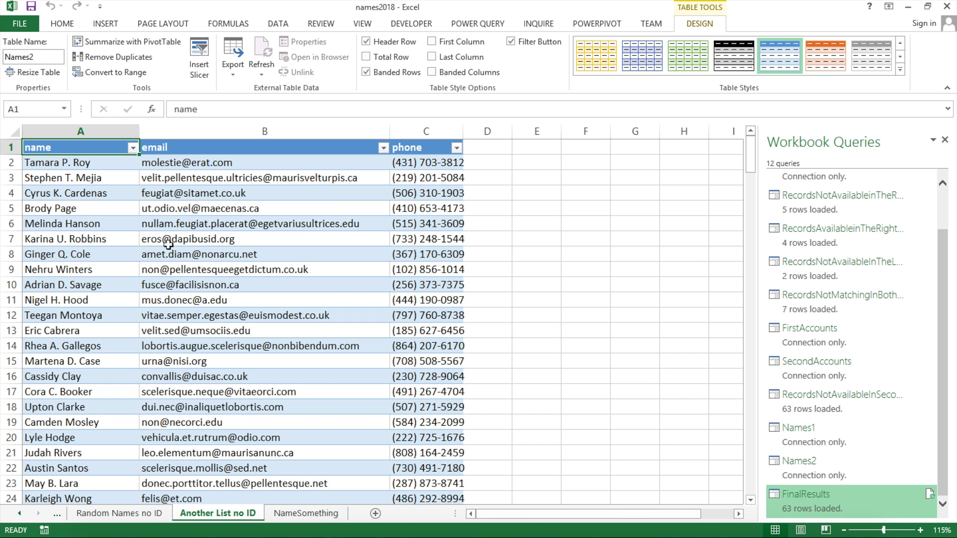
pyautogui.click(309, 514)
pyautogui.click(426, 314)
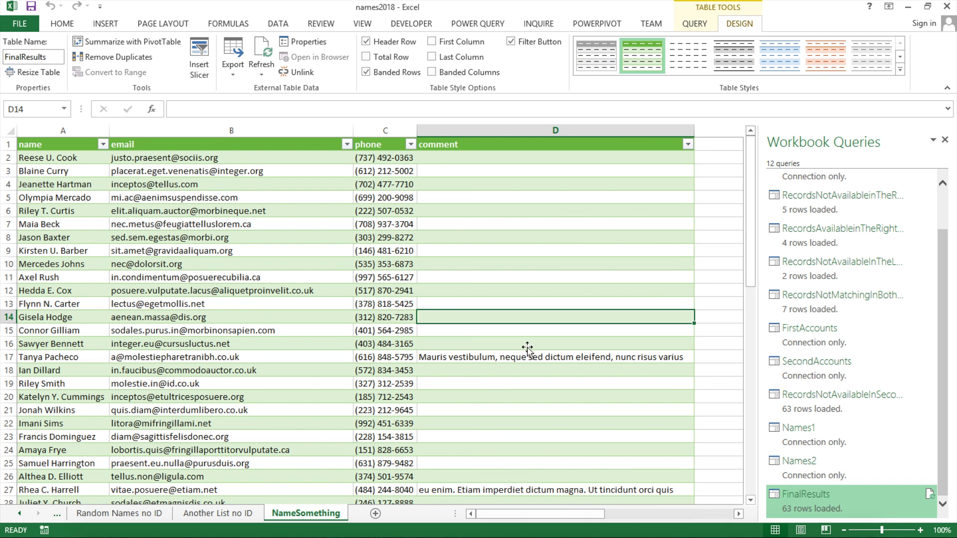
pyautogui.click(929, 495)
# Compare the records and columns of the Random Names no ID and Another List no ID sheets
pyautogui.click(20, 516)
pyautogui.click(226, 516)
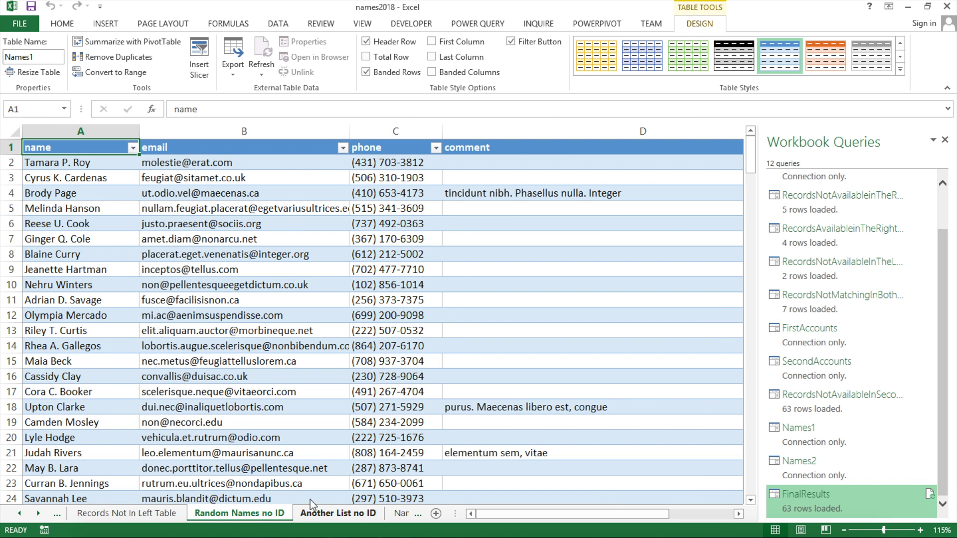
pyautogui.moveTo(98, 166); pyautogui.dragTo(513, 334)
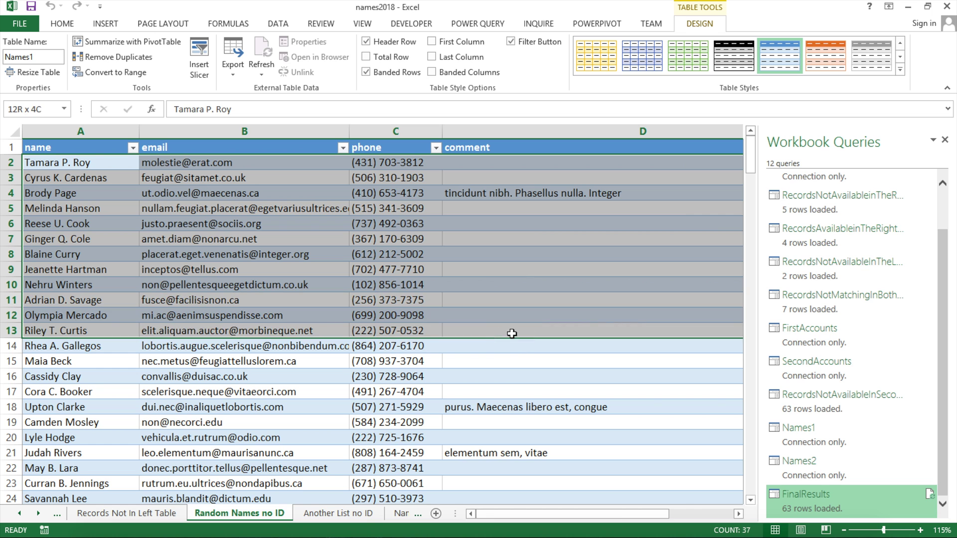
pyautogui.click(368, 514)
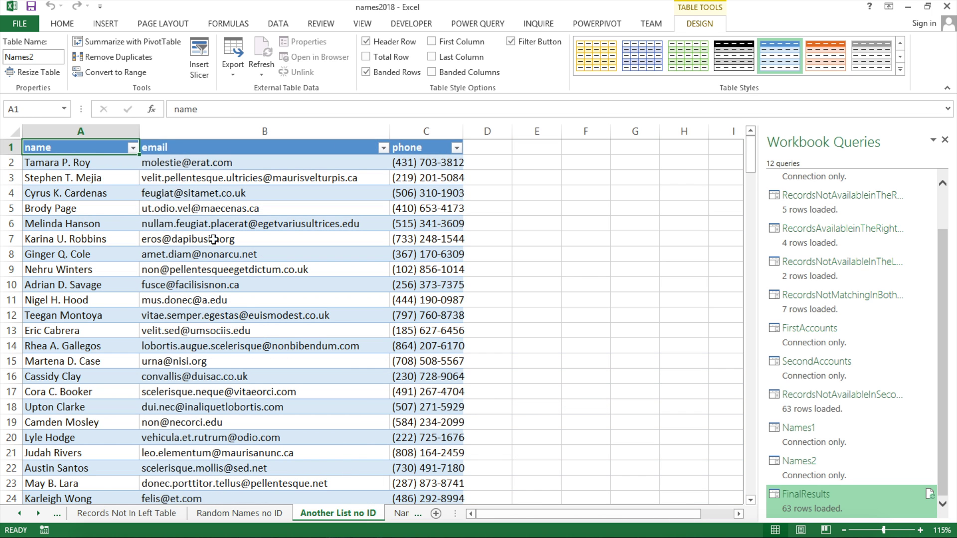
pyautogui.moveTo(62, 164); pyautogui.dragTo(413, 319)
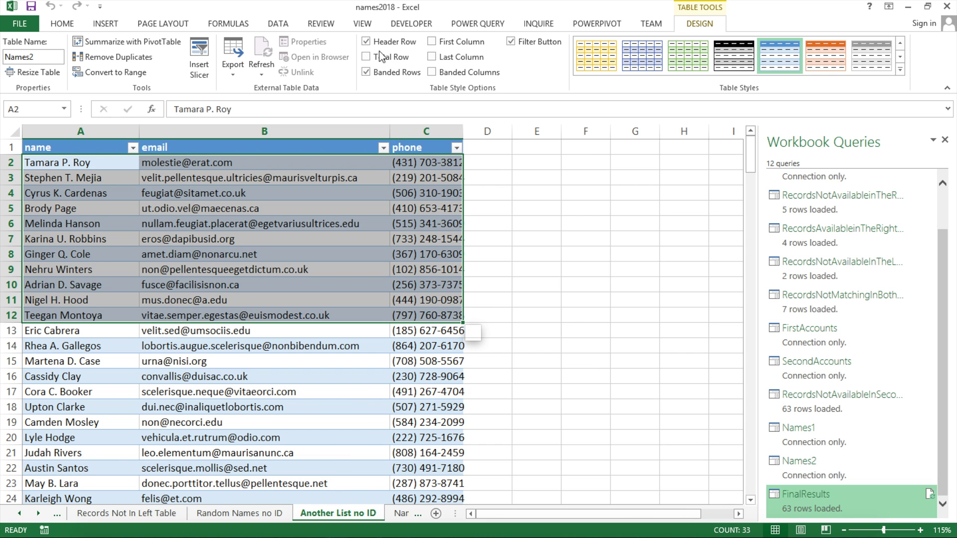
pyautogui.click(244, 513)
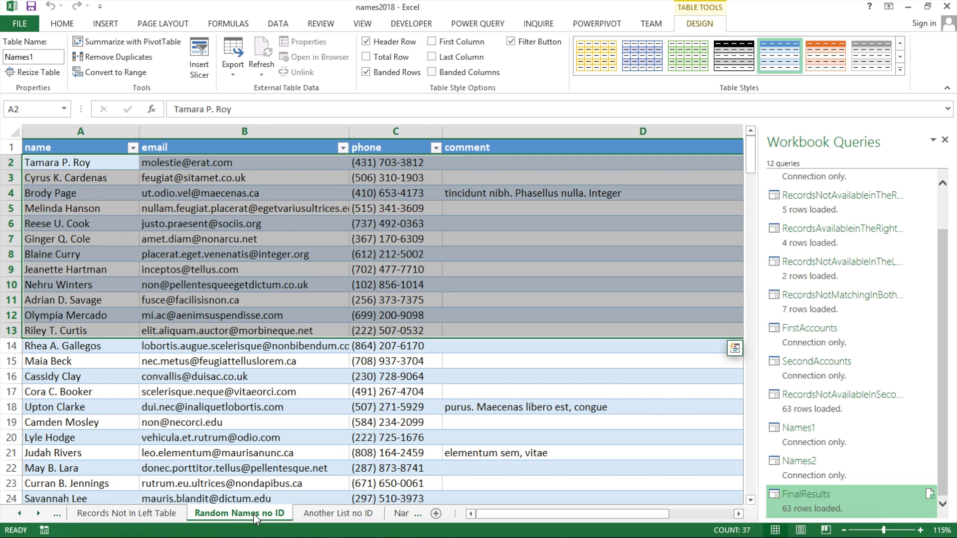
pyautogui.click(378, 302)
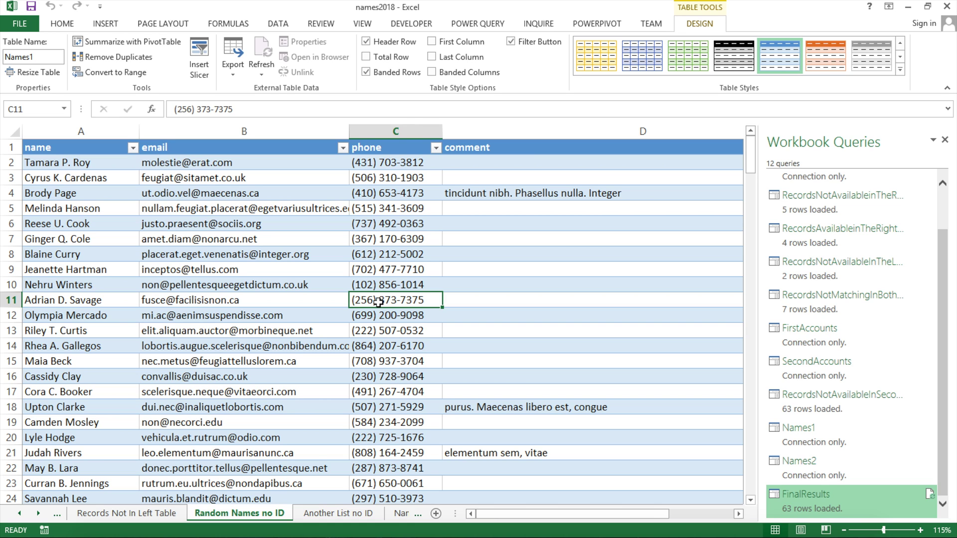
pyautogui.press('Right')
pyautogui.hotkey('ctrl', 'Up')
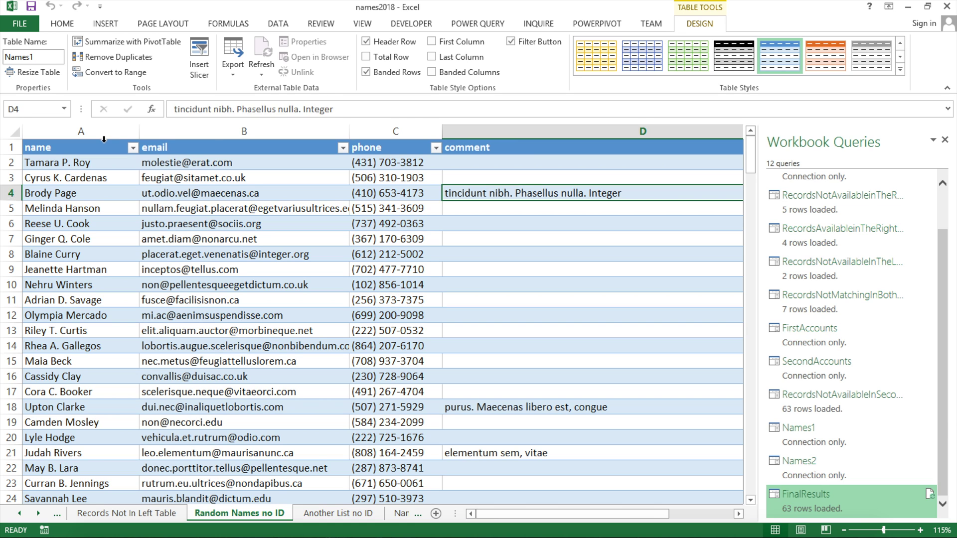
pyautogui.hotkey('ctrl', 'Home')
pyautogui.click(347, 514)
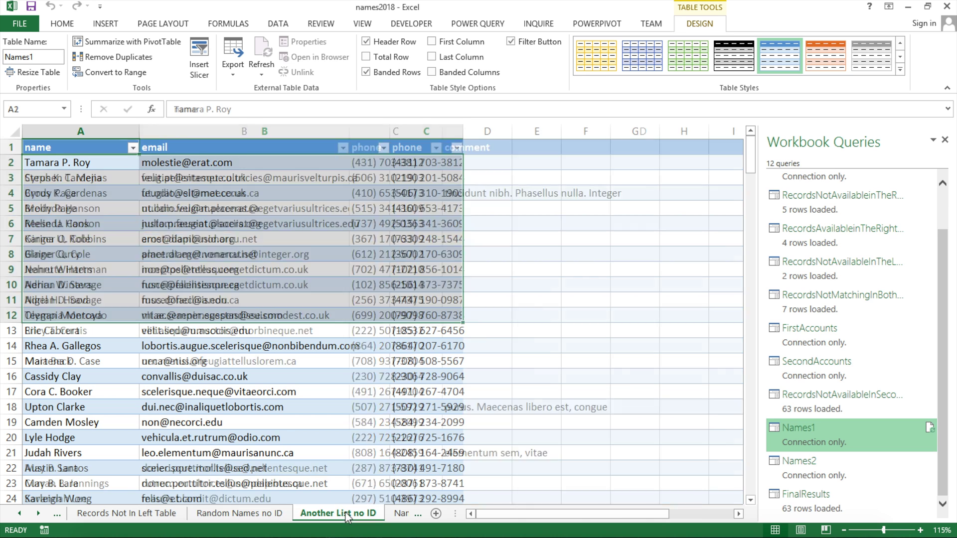
pyautogui.click(149, 222)
pyautogui.click(240, 514)
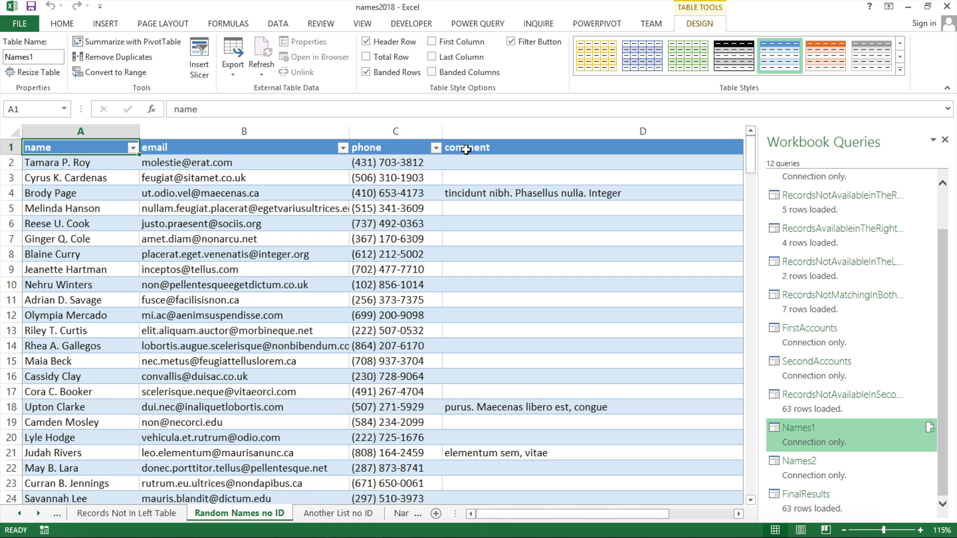
# Examine the comment column and look through the full list on the Random Names no ID sheet
pyautogui.moveTo(478, 145); pyautogui.dragTo(457, 285)
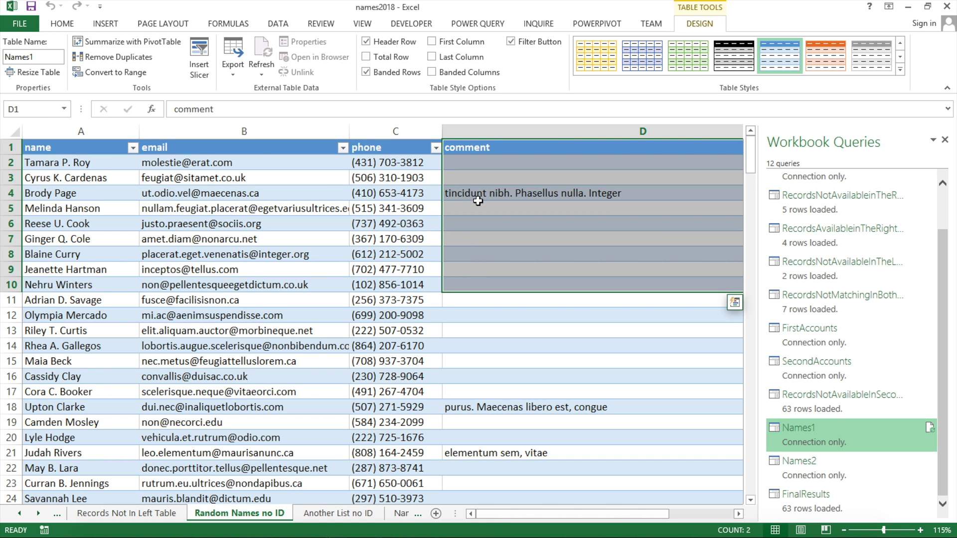
pyautogui.click(479, 193)
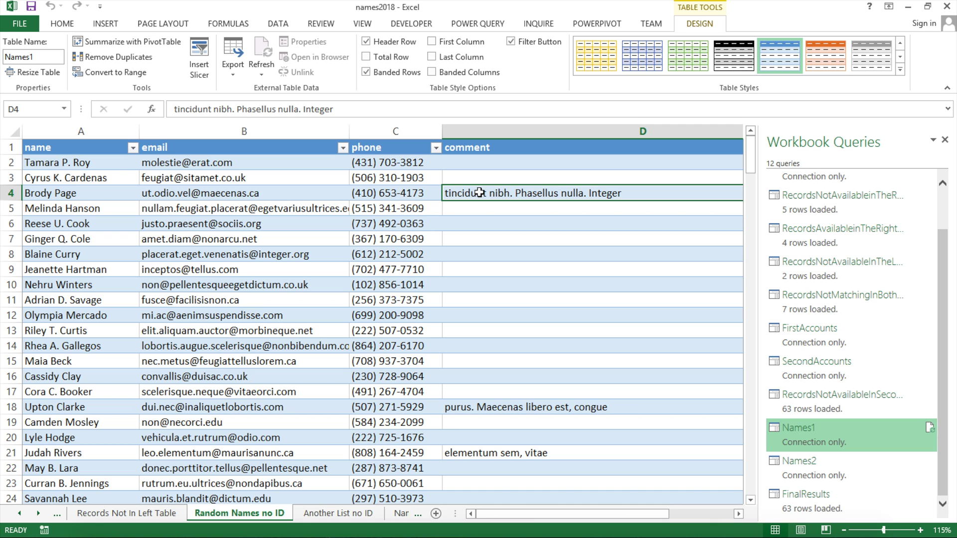
pyautogui.click(105, 152)
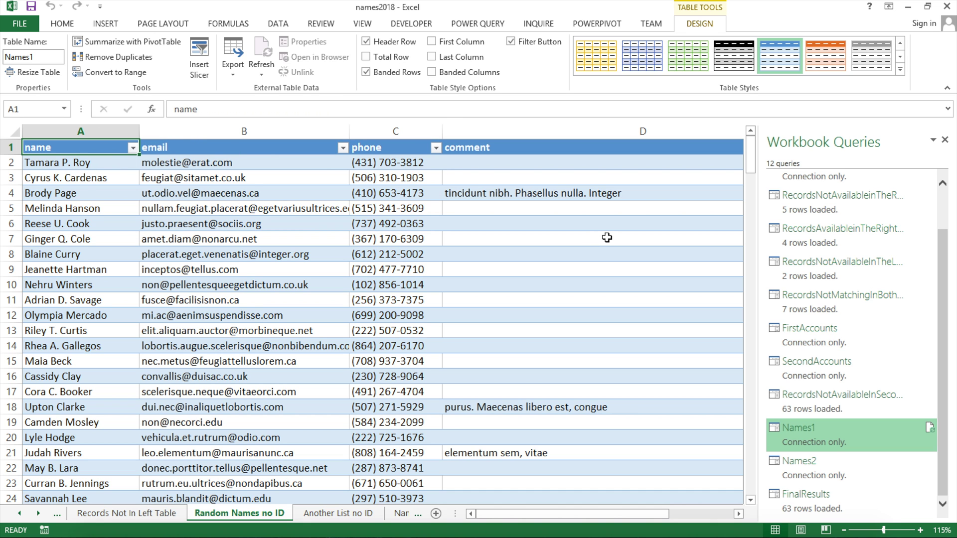
pyautogui.scroll(-9, 606, 238)
pyautogui.scroll(-15, 606, 239)
pyautogui.scroll(14, 602, 244)
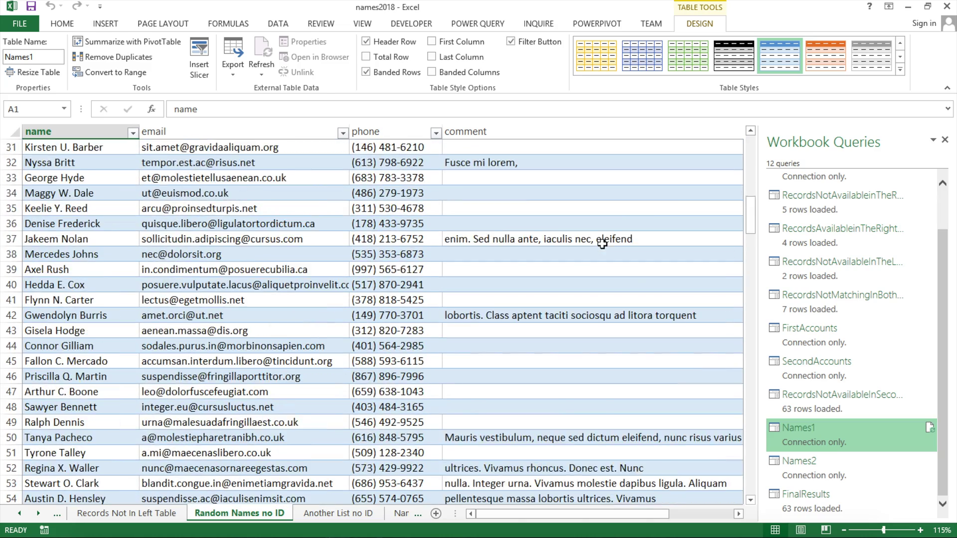
pyautogui.scroll(10, 603, 244)
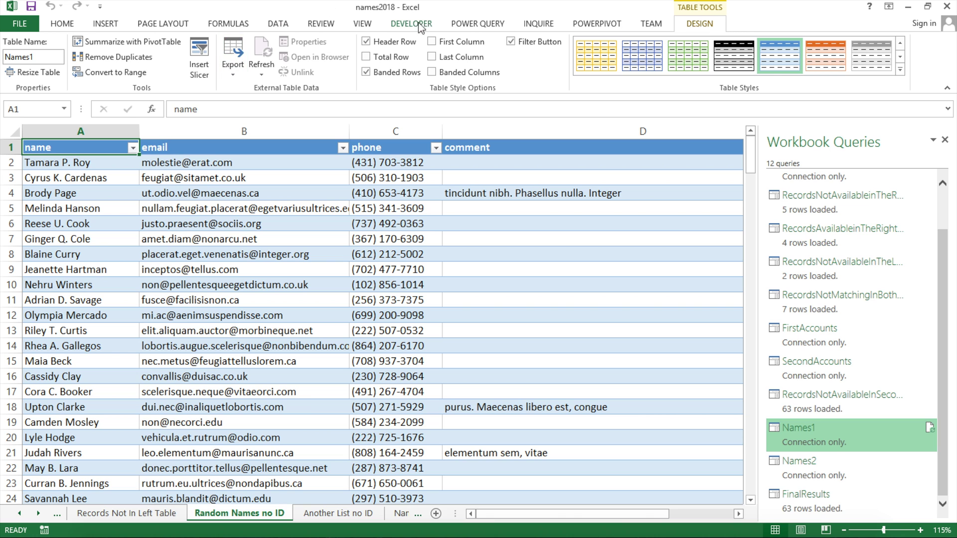
# Create a new Power Query query from the Names1 table and name it MainList
pyautogui.click(477, 25)
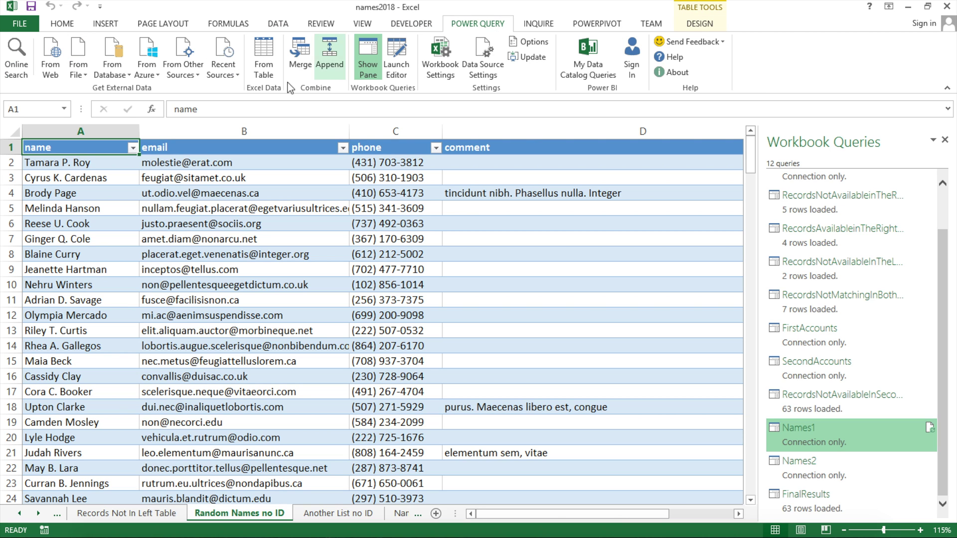
pyautogui.click(268, 66)
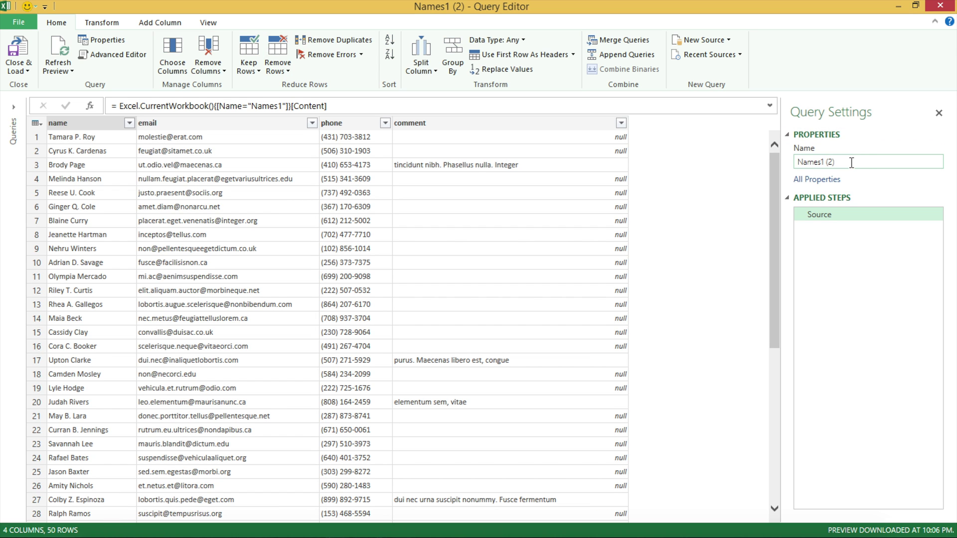
pyautogui.moveTo(851, 163); pyautogui.dragTo(794, 162)
pyautogui.write('MainList')
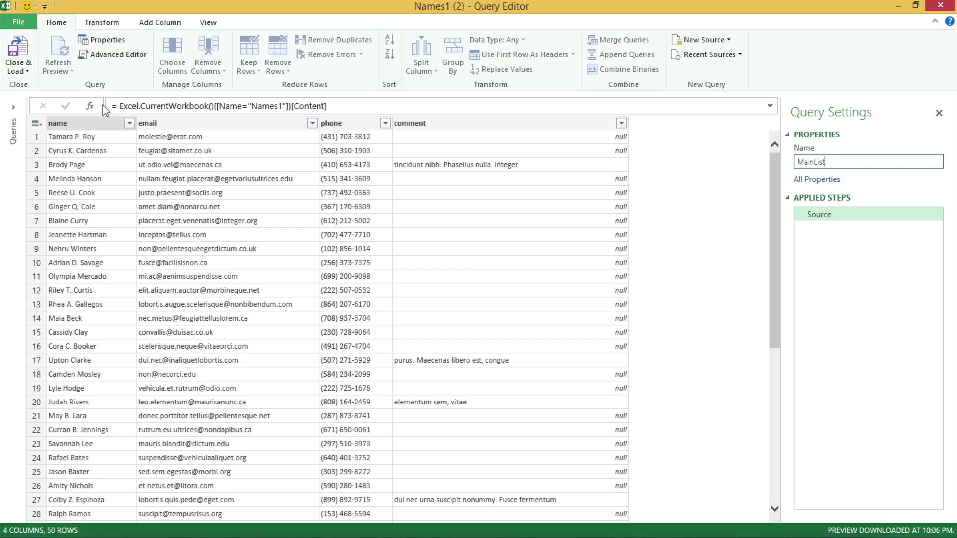
# Close the query editor and load MainList as a connection only
pyautogui.click(27, 72)
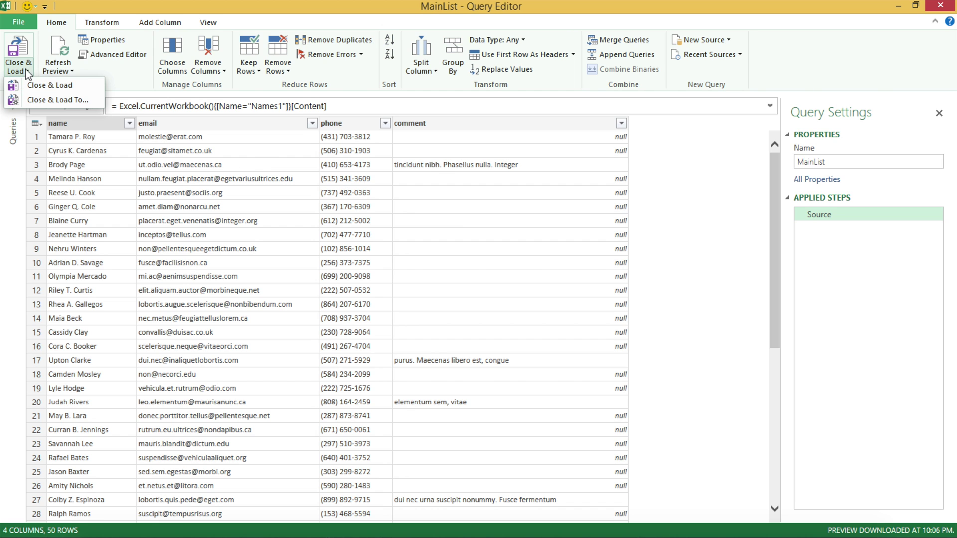
pyautogui.click(64, 100)
pyautogui.click(404, 234)
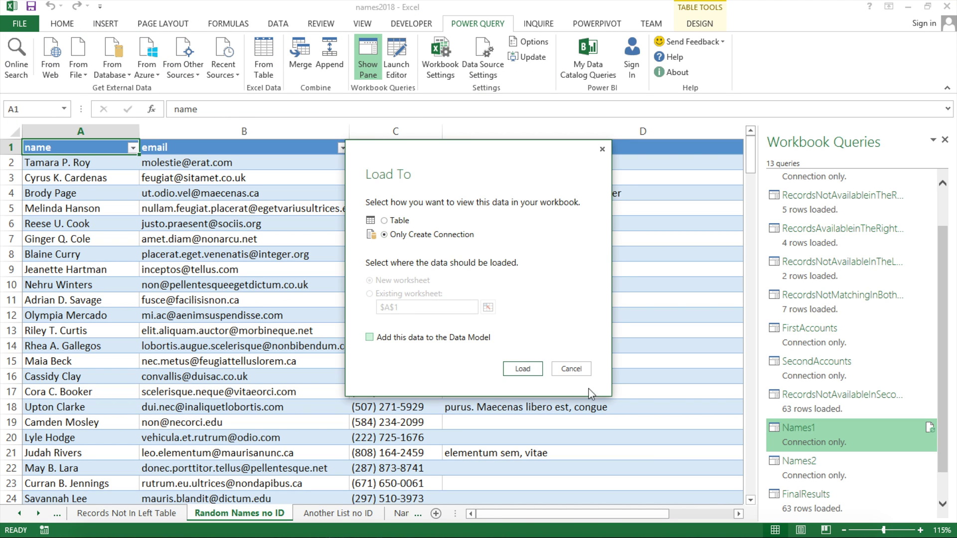
pyautogui.click(536, 371)
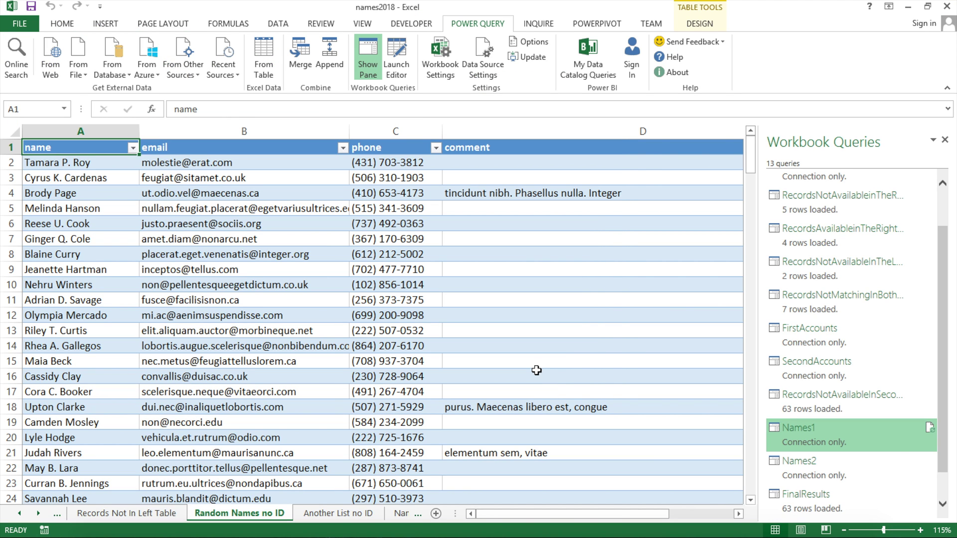
pyautogui.moveTo(946, 391); pyautogui.dragTo(947, 476)
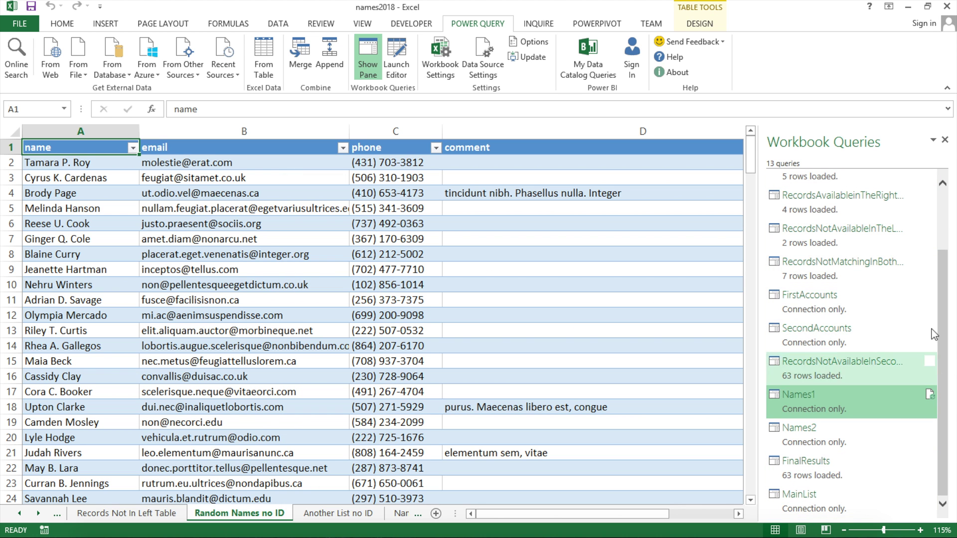
# Create a query from the table on the Another List no ID sheet and name it NewAdditions
pyautogui.click(339, 514)
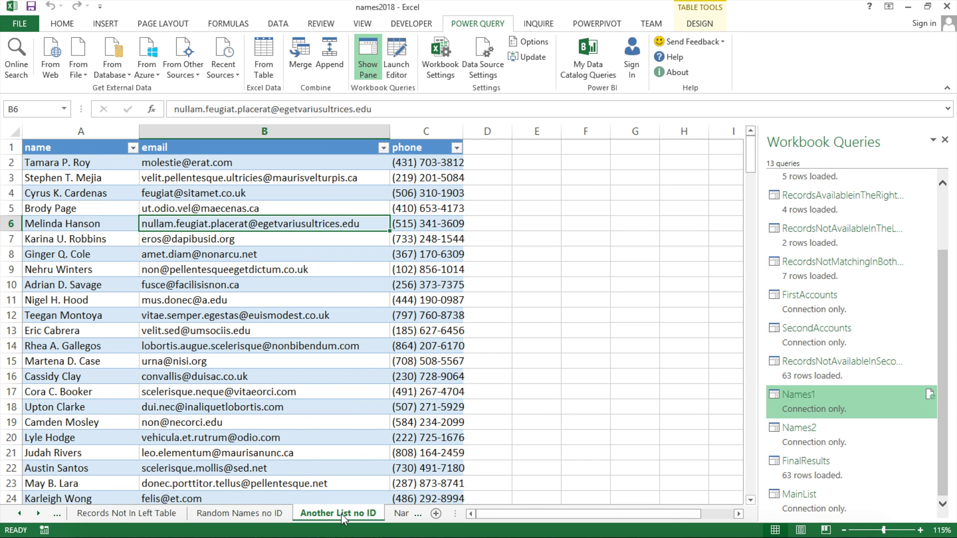
pyautogui.click(110, 147)
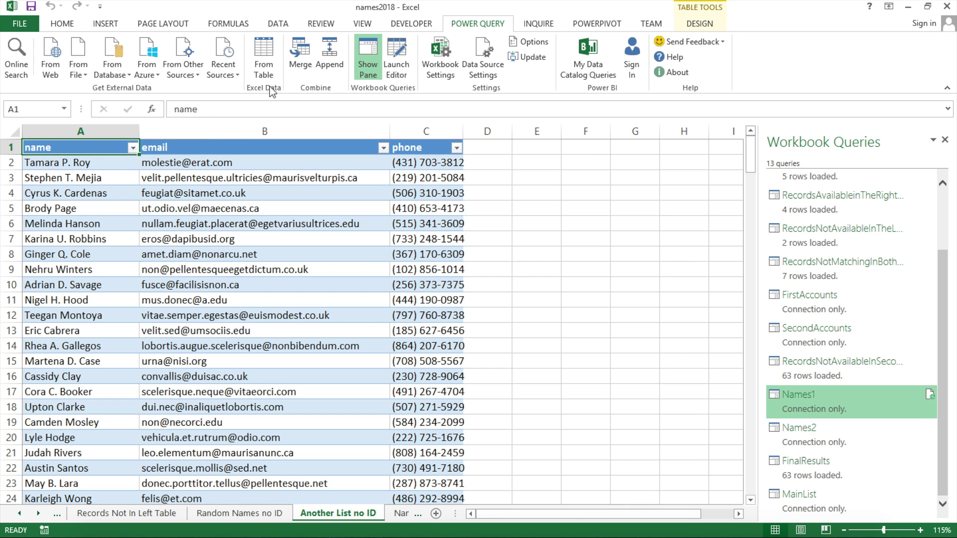
pyautogui.click(267, 63)
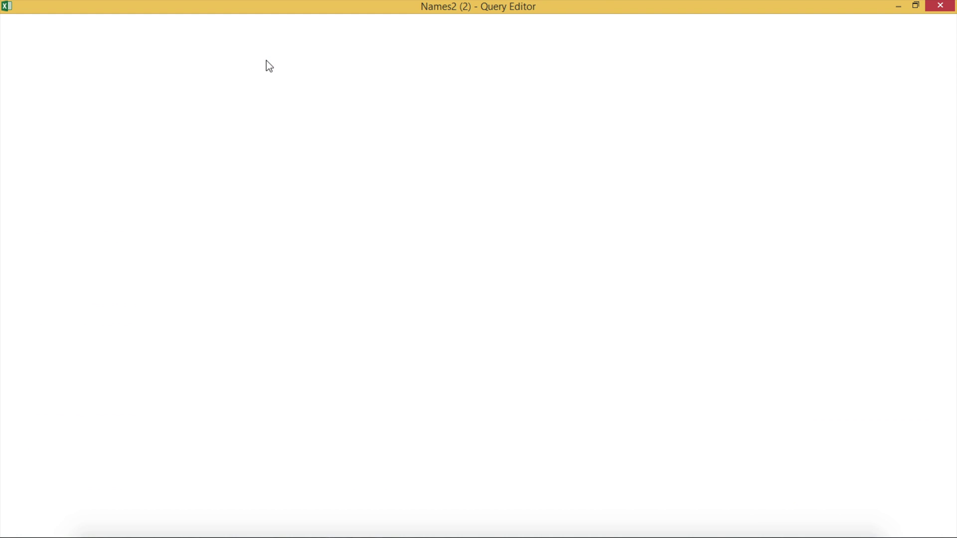
pyautogui.write('Ne')
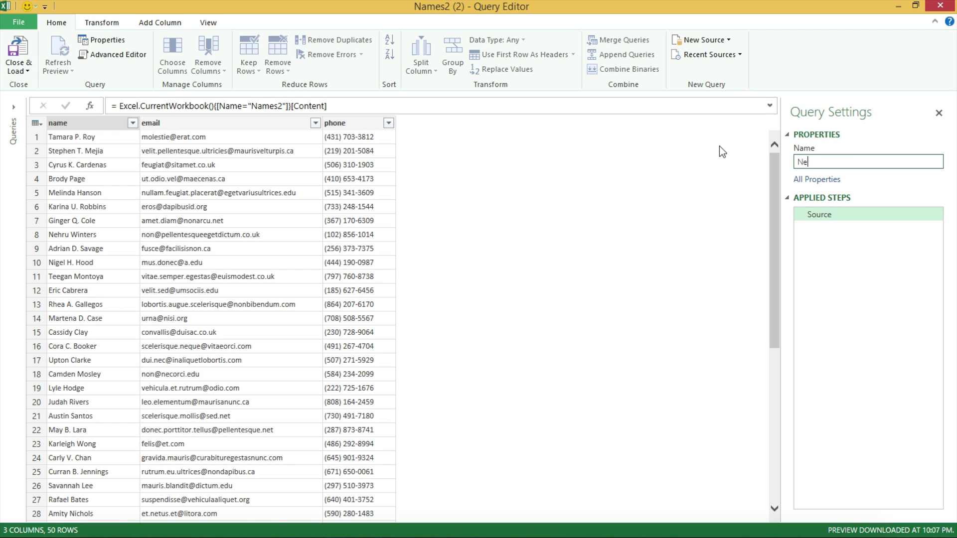
pyautogui.write('wAdditions')
# Close the query editor and load NewAdditions as a connection only
pyautogui.click(19, 69)
pyautogui.click(53, 100)
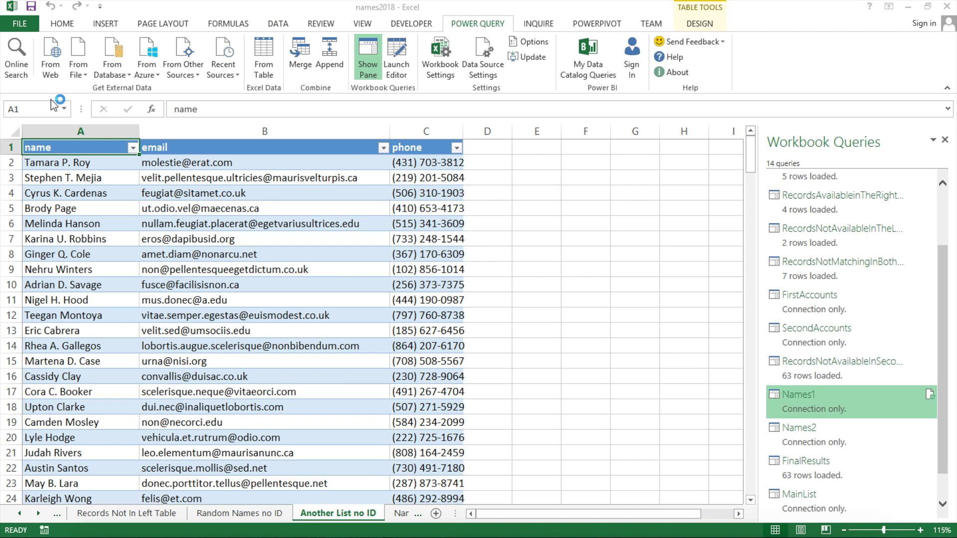
pyautogui.click(410, 235)
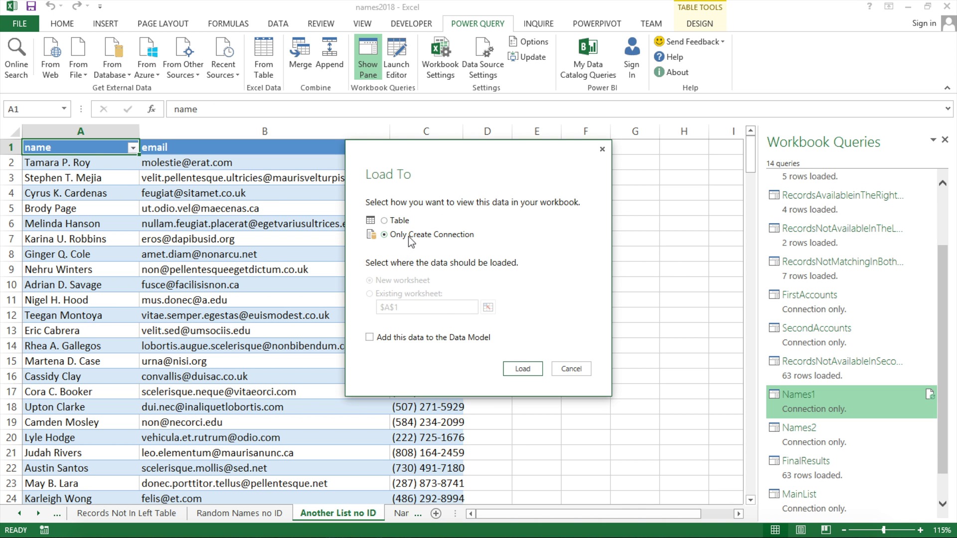
pyautogui.click(522, 368)
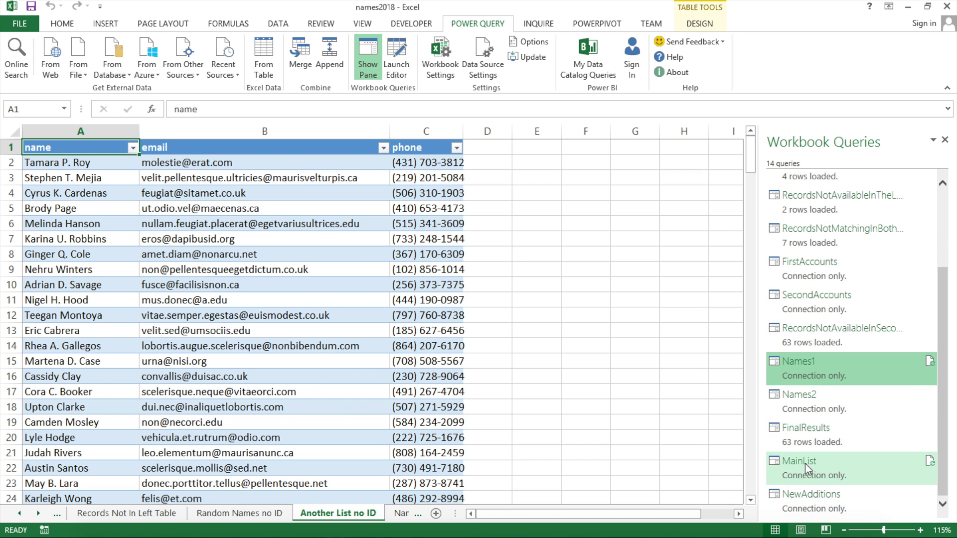
# Append the NewAdditions query to MainList as the primary table in a new query
pyautogui.click(822, 463)
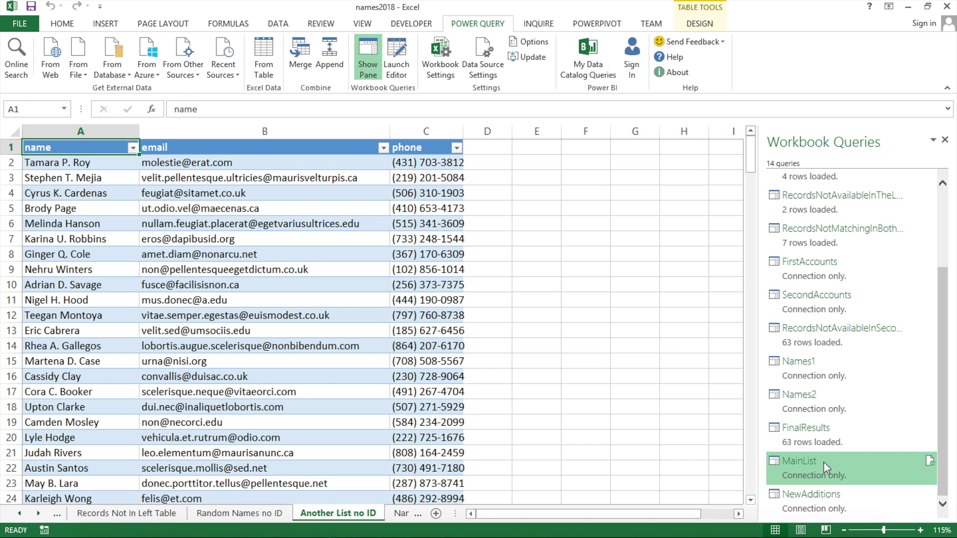
pyautogui.rightClick(797, 467)
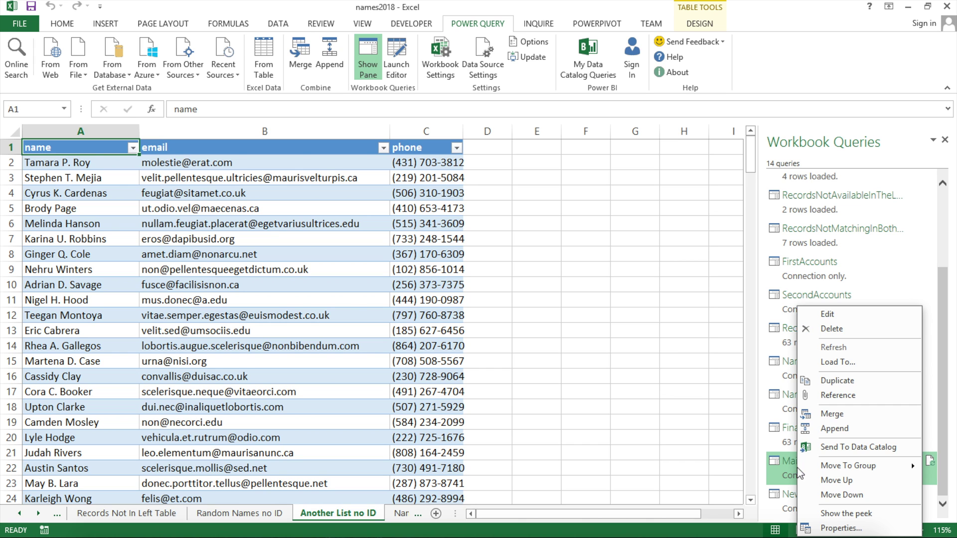
pyautogui.click(836, 430)
pyautogui.click(333, 299)
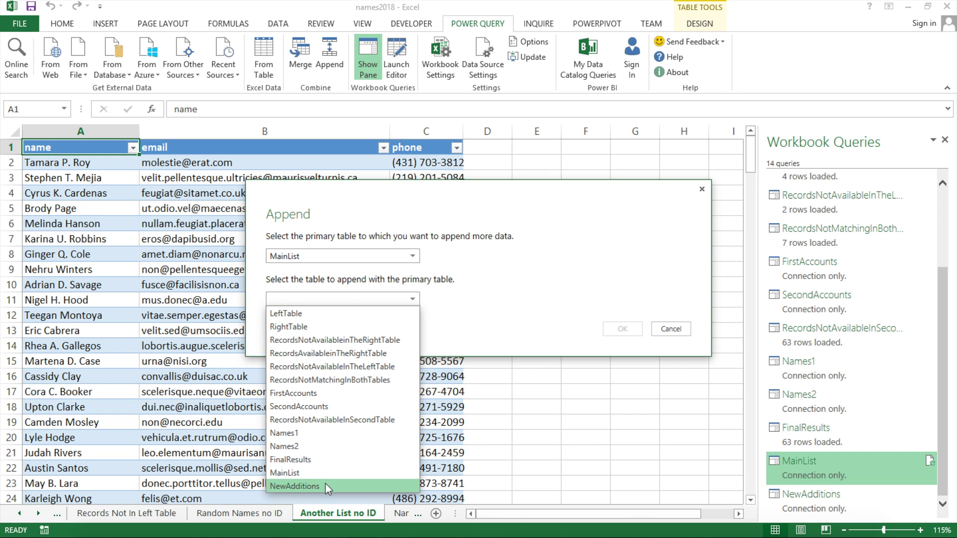
pyautogui.click(309, 488)
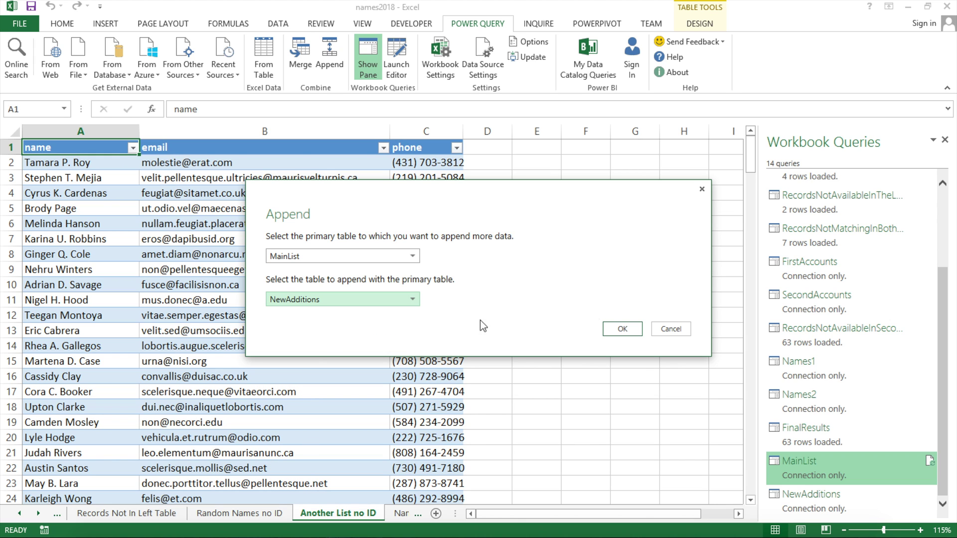
pyautogui.click(623, 329)
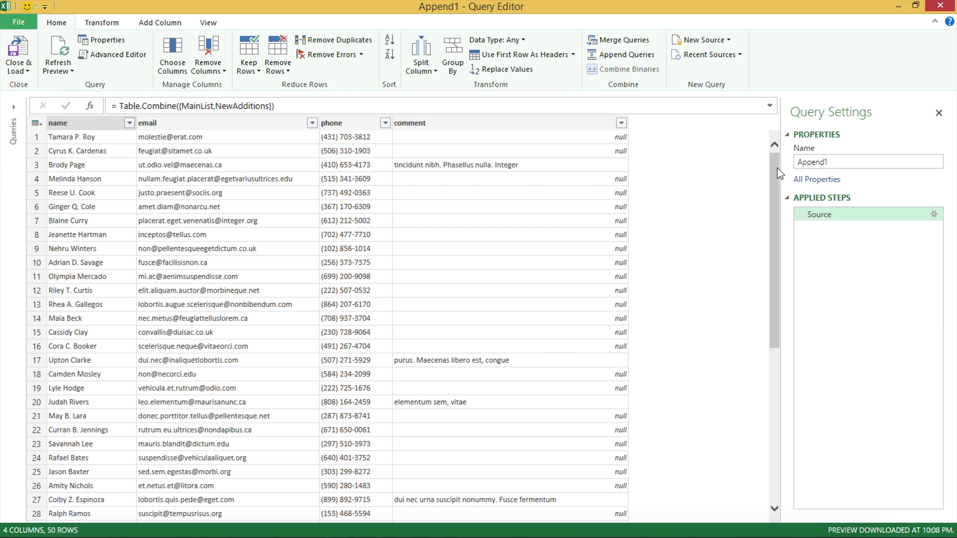
# Remove duplicate rows from the appended query based on the name, email and phone columns
pyautogui.moveTo(777, 169); pyautogui.dragTo(705, 120)
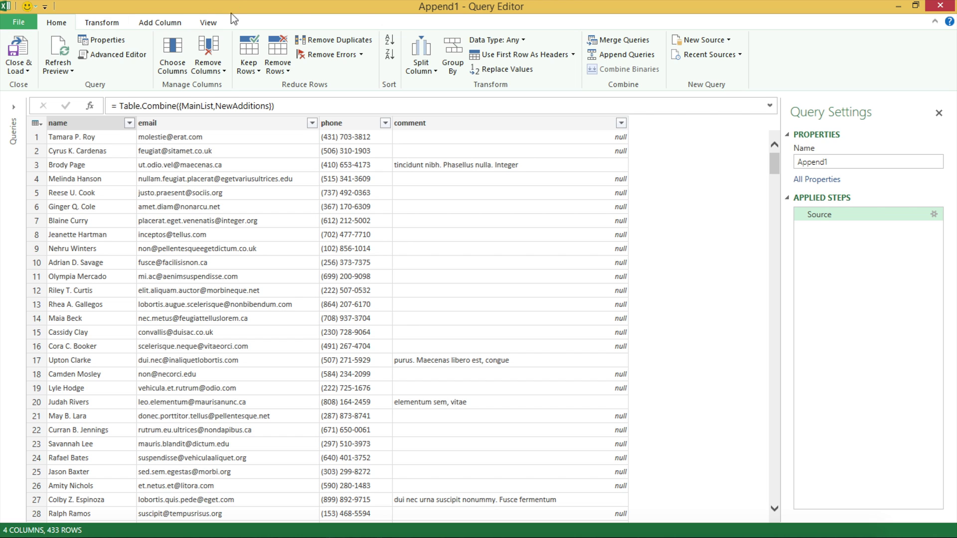
pyautogui.moveTo(774, 162); pyautogui.dragTo(766, 124)
pyautogui.click(83, 124)
pyautogui.keyDown('shift'); pyautogui.click(327, 123); pyautogui.keyUp('shift')
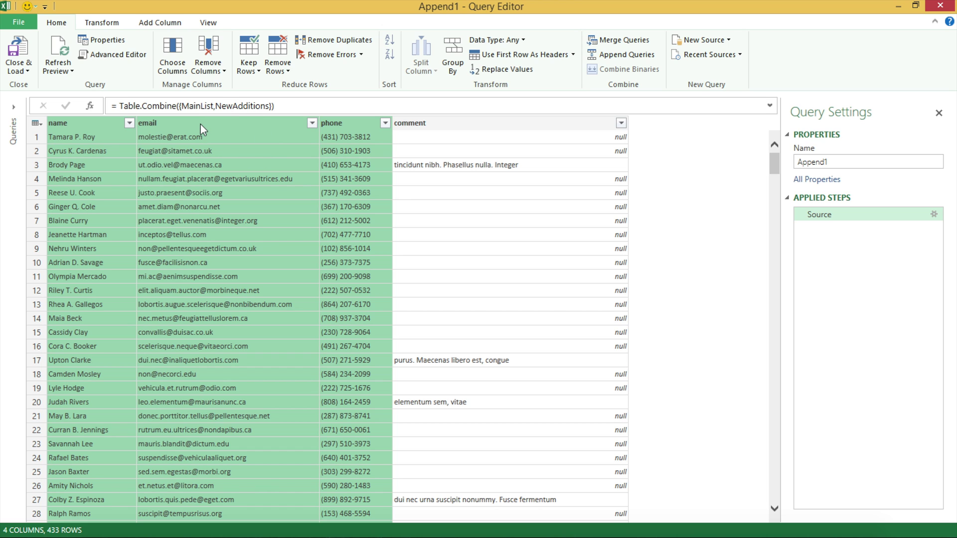
pyautogui.click(336, 43)
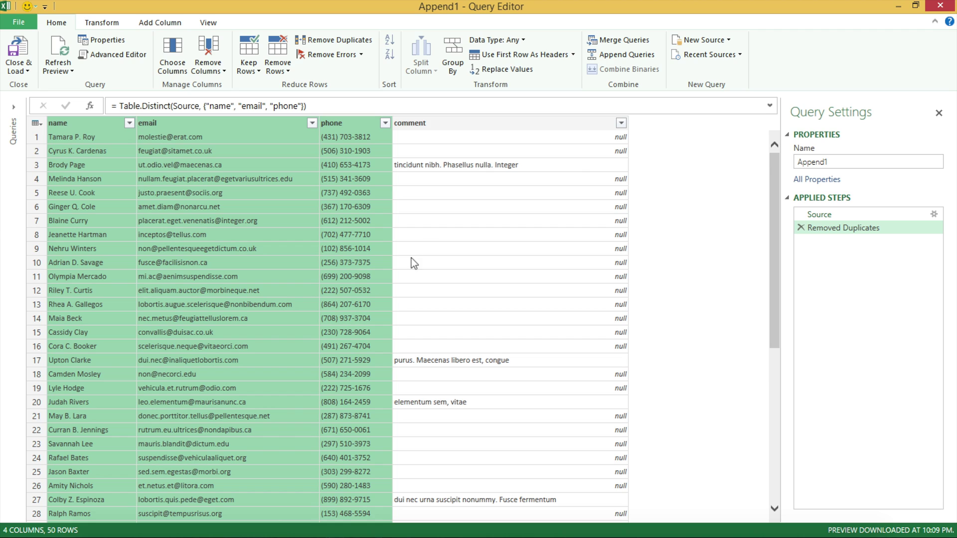
pyautogui.moveTo(779, 163); pyautogui.dragTo(781, 525)
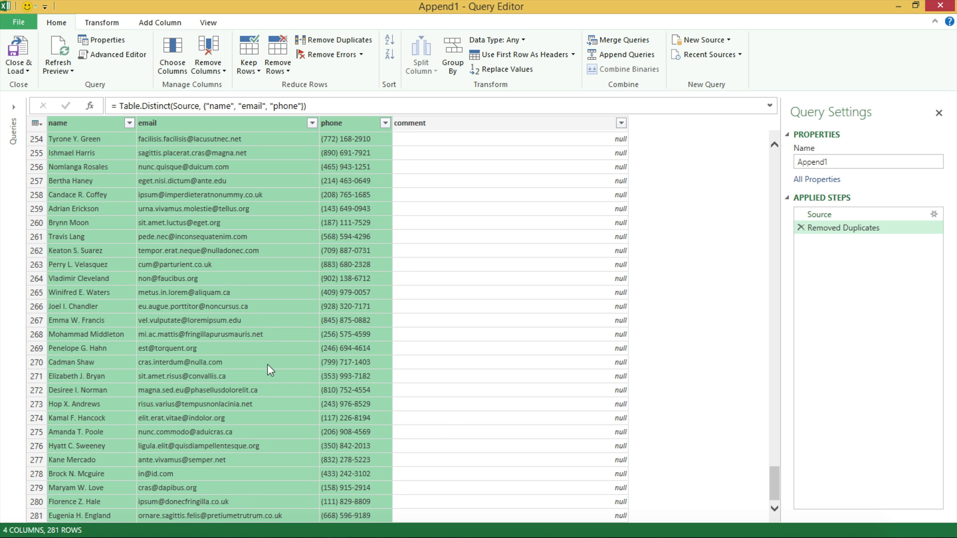
# Delete the Removed Duplicates step and check the full appended list down to its last row
pyautogui.click(802, 228)
pyautogui.moveTo(778, 232); pyautogui.dragTo(795, 534)
pyautogui.scroll(-20, 589, 363)
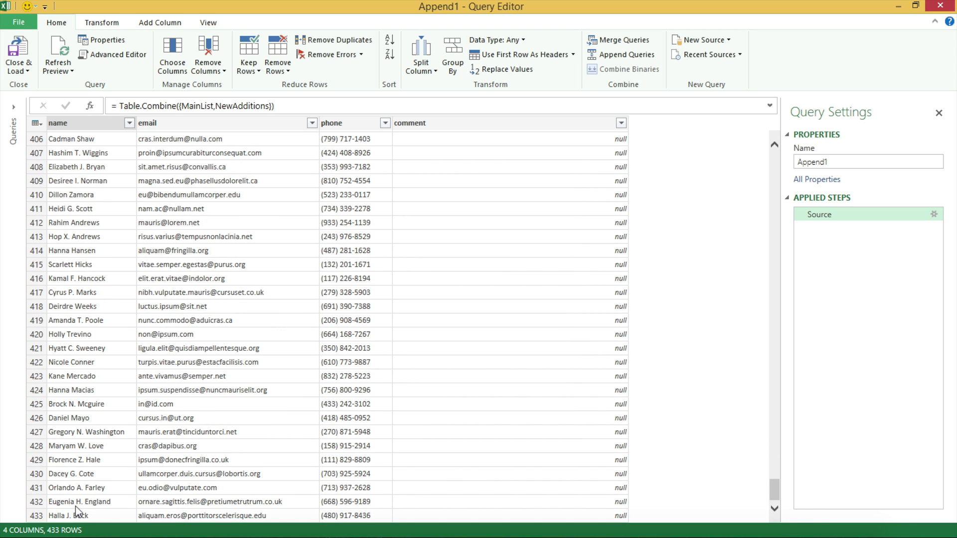
pyautogui.moveTo(773, 485); pyautogui.dragTo(778, 145)
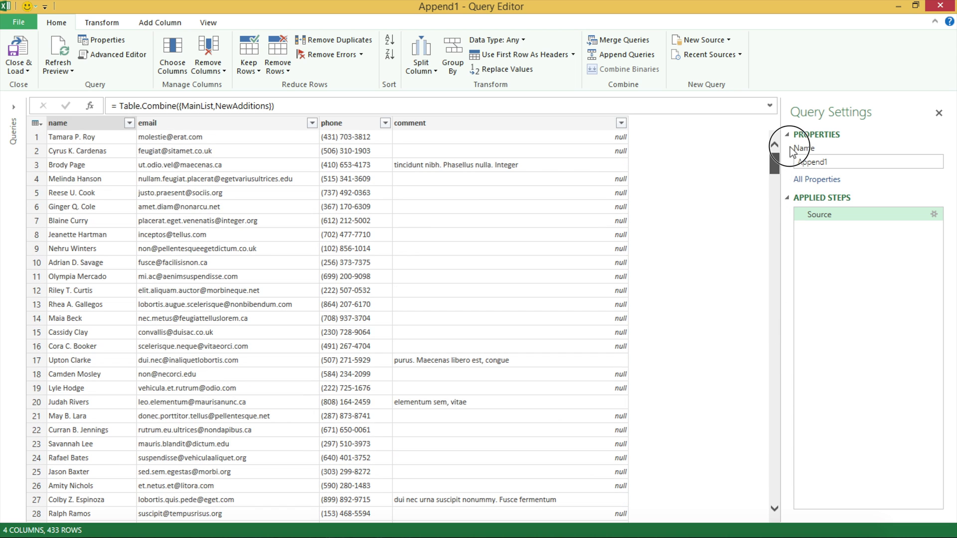
# Reapply duplicate removal to the appended list using the combined name, email and phone columns
pyautogui.click(98, 122)
pyautogui.keyDown('shift'); pyautogui.click(334, 125); pyautogui.keyUp('shift')
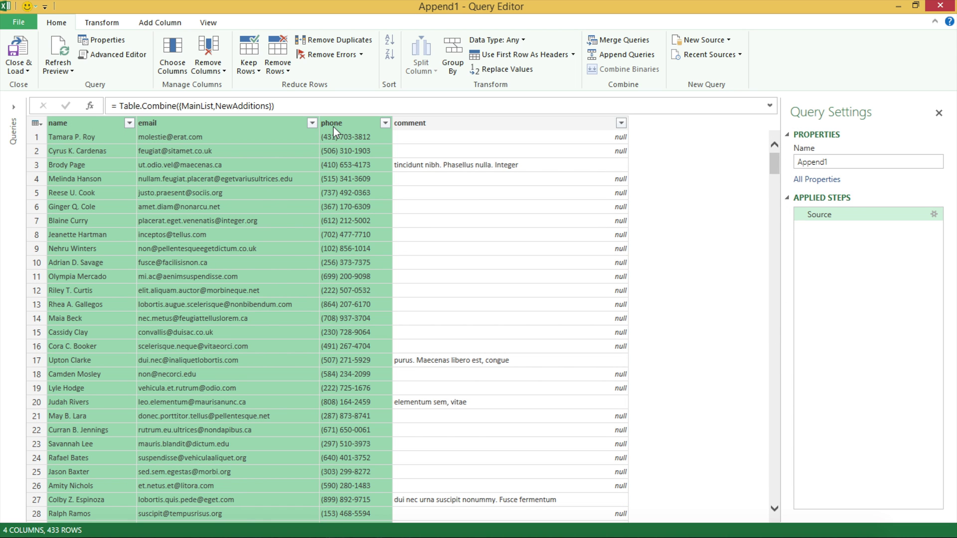
pyautogui.click(342, 41)
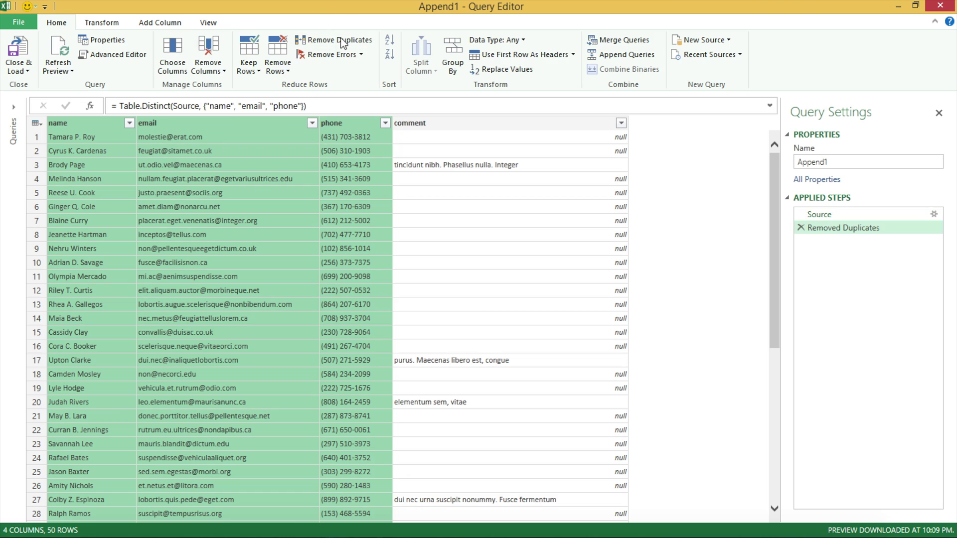
# Examine the deduplicated list down to its last record and back up to the first one
pyautogui.moveTo(775, 182); pyautogui.dragTo(764, 445)
pyautogui.scroll(-20, 552, 385)
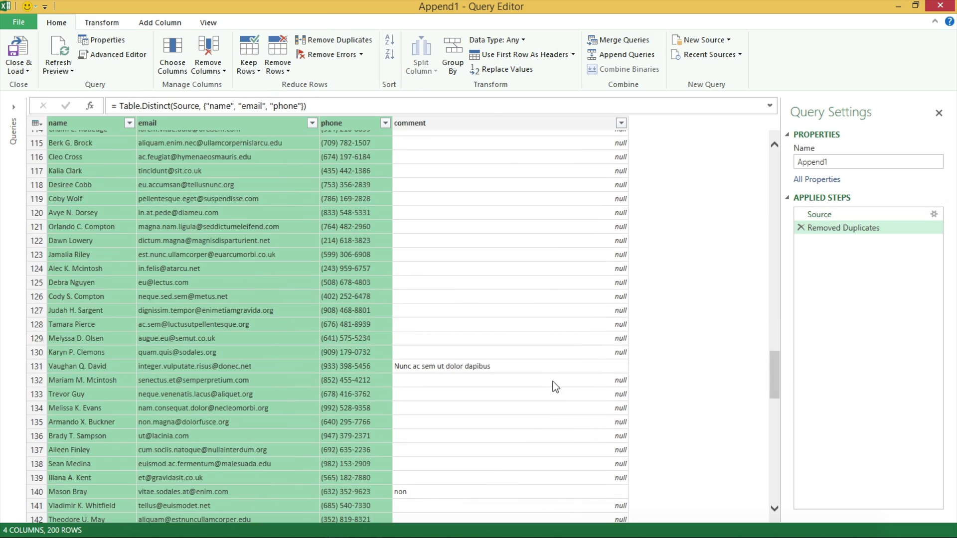
pyautogui.scroll(-8, 545, 291)
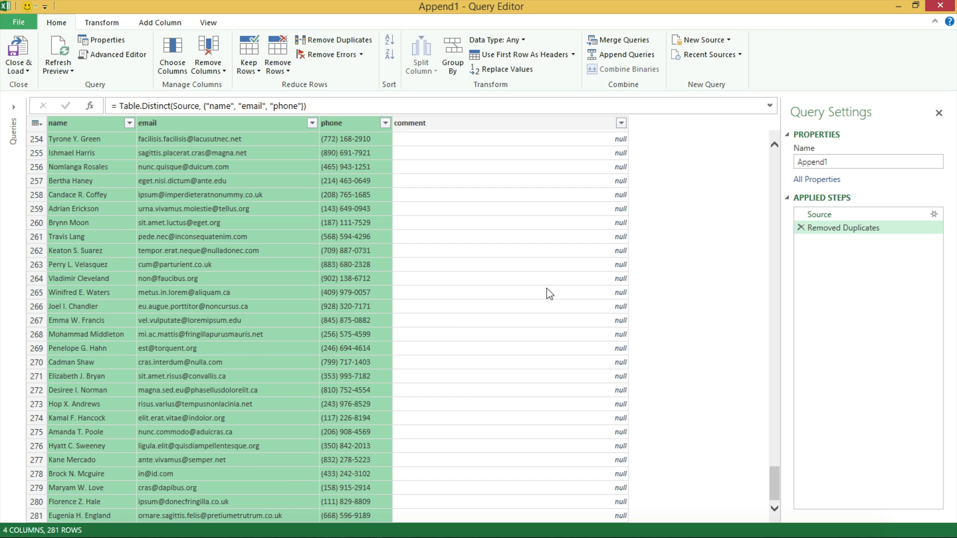
pyautogui.click(79, 514)
pyautogui.scroll(18, 103, 322)
pyautogui.scroll(20, 107, 319)
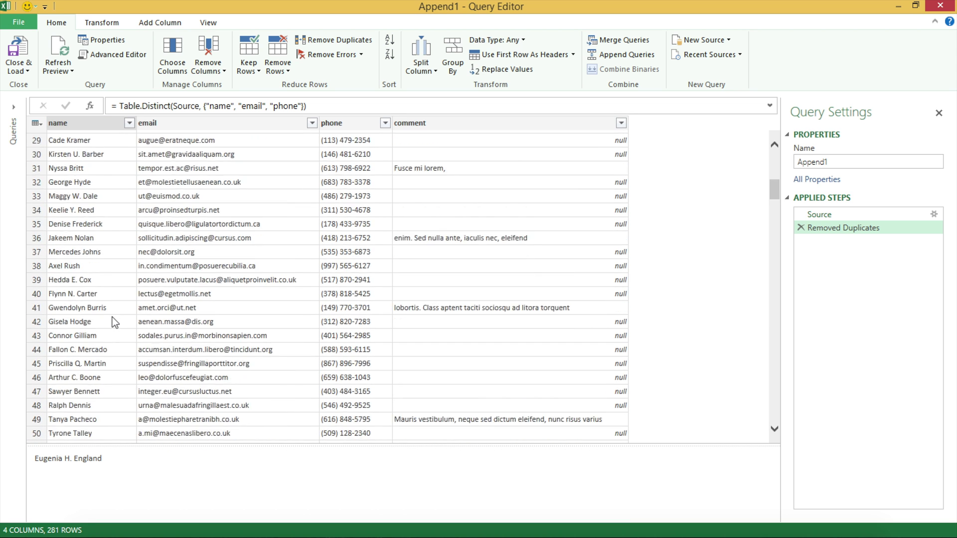
pyautogui.click(73, 139)
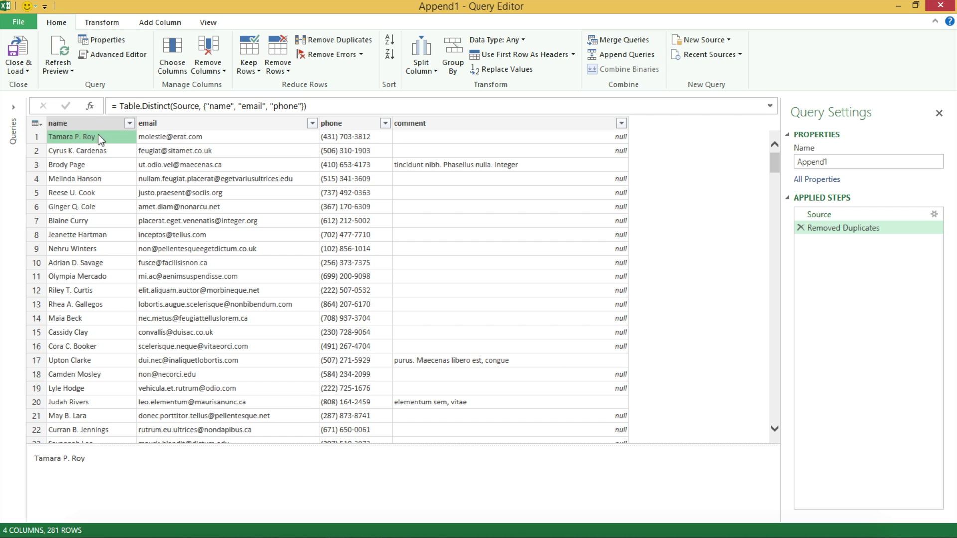
# Close the query editor and load the combined query as a table on a new worksheet
pyautogui.click(18, 70)
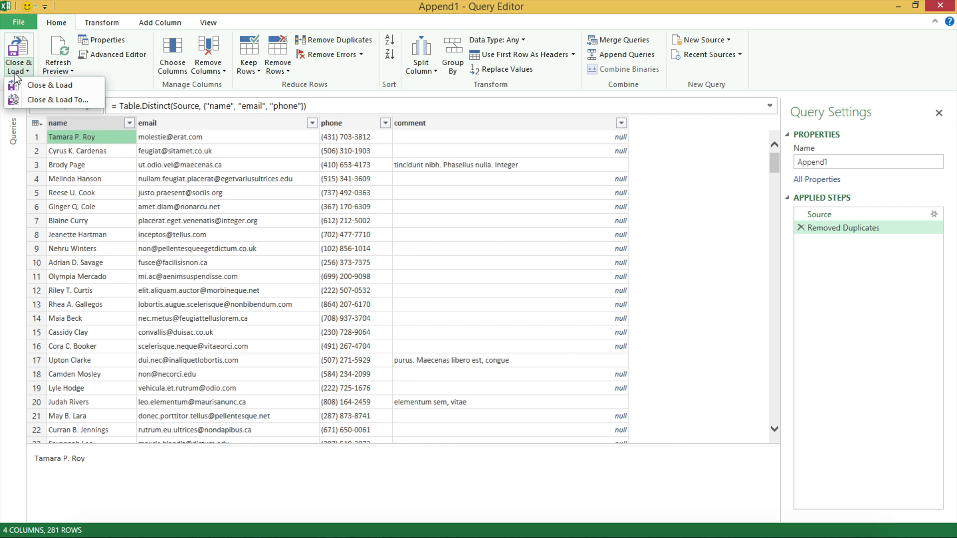
pyautogui.click(49, 99)
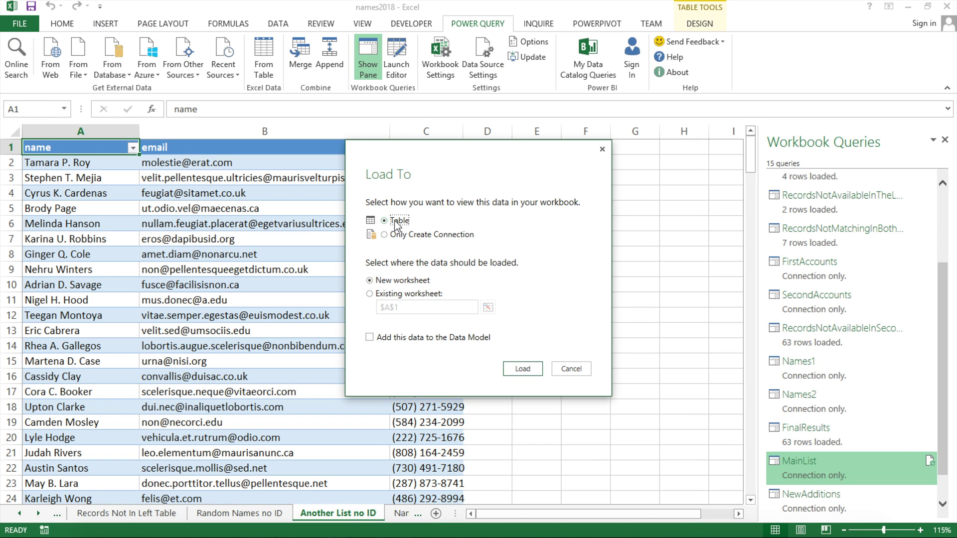
pyautogui.click(530, 369)
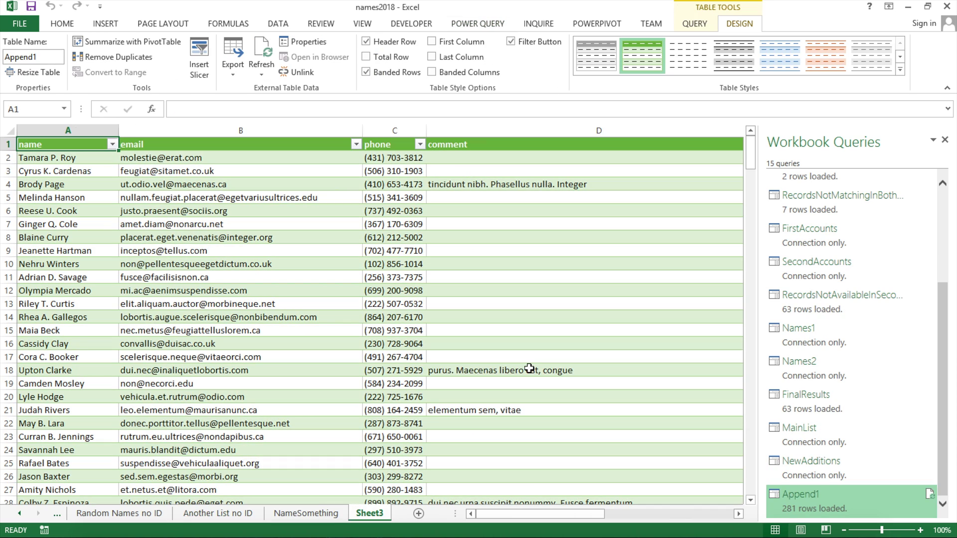
pyautogui.scroll(-20, 326, 214)
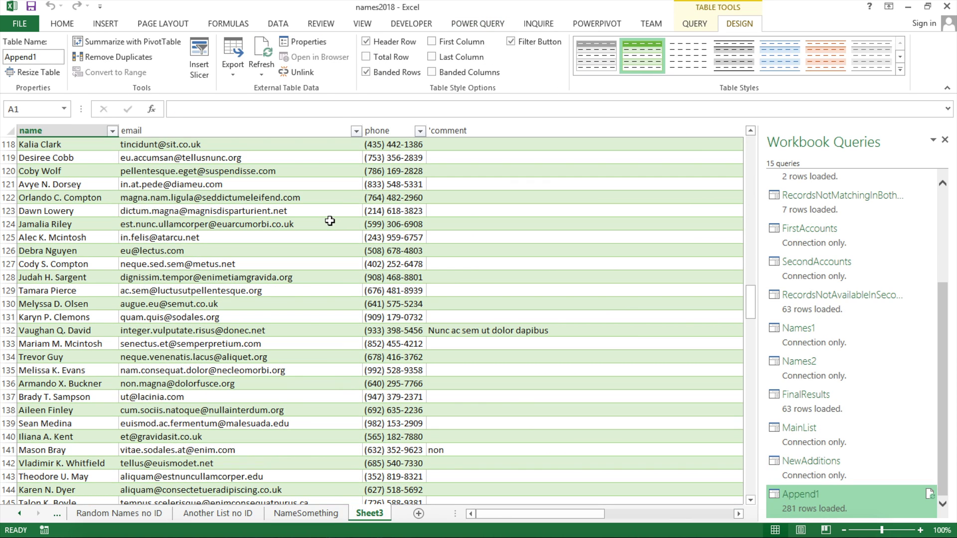
pyautogui.scroll(20, 330, 221)
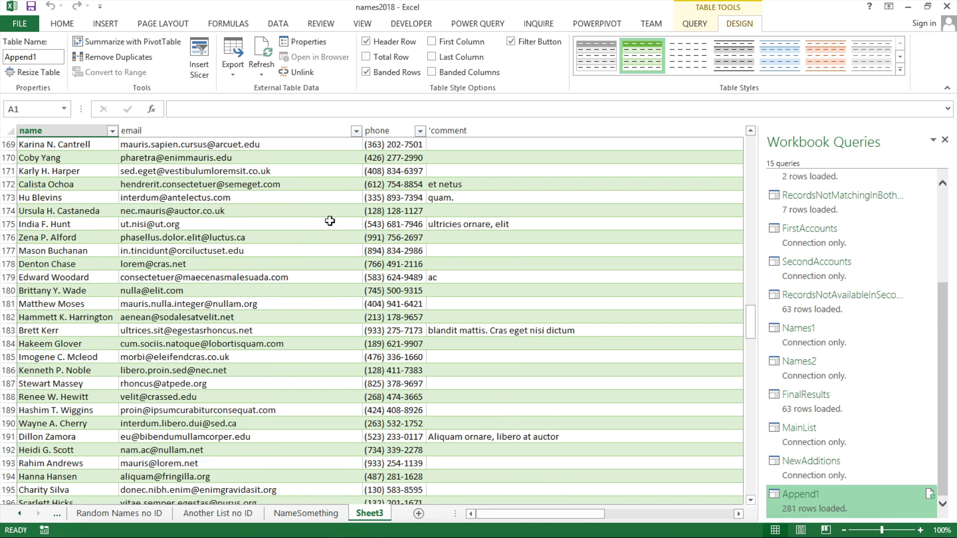